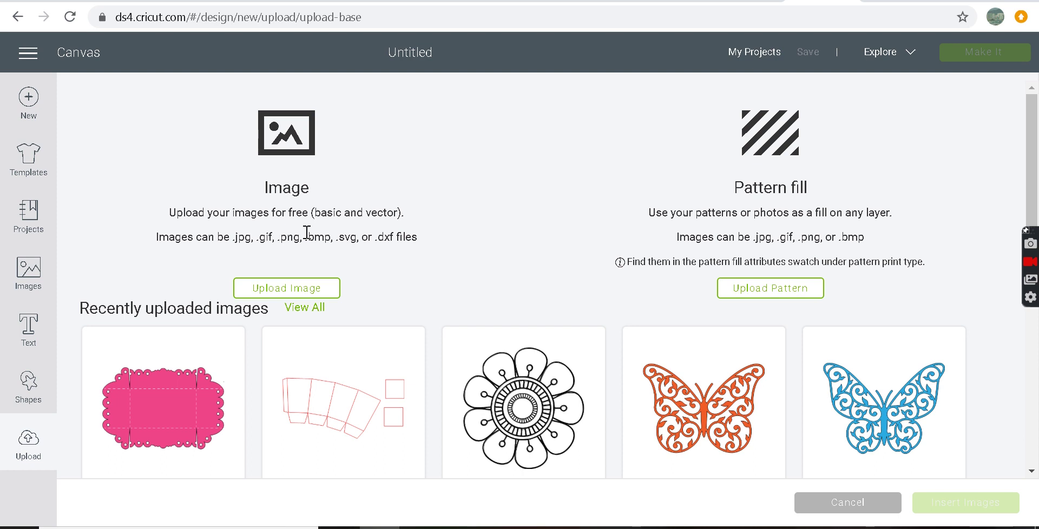
Open the saved HAPPY BIRTHDAY CARD project from My Projects, read its description and load it for customizing
left_click(29, 107)
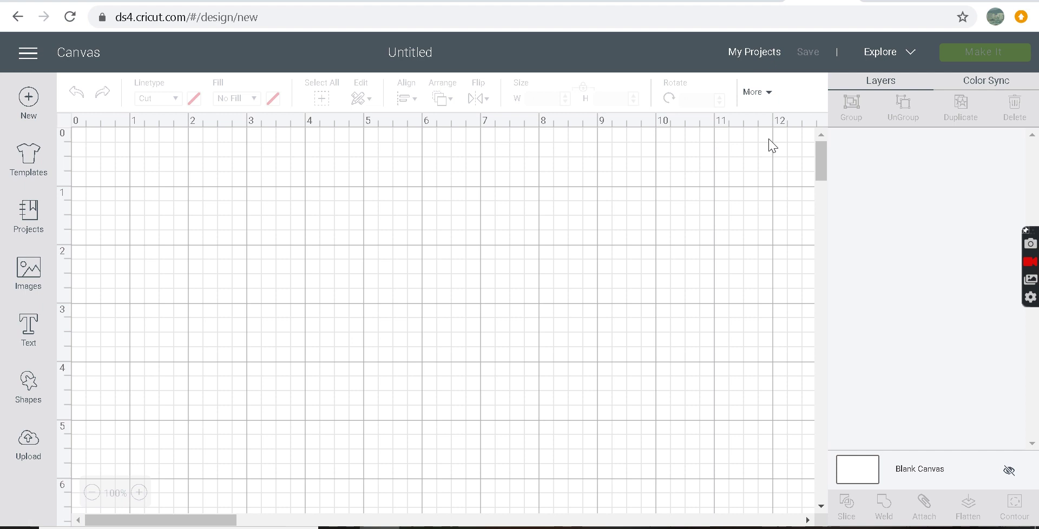
left_click(763, 57)
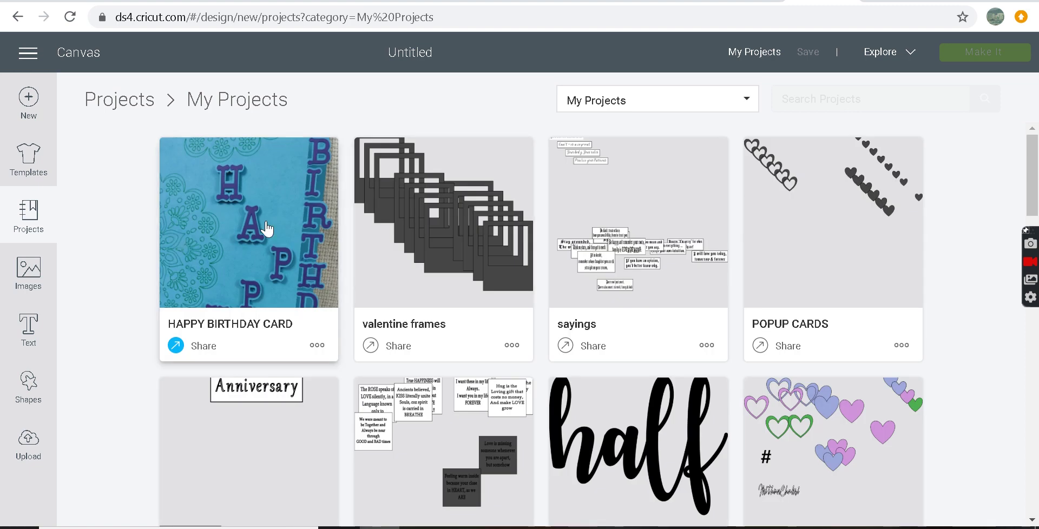
left_click(267, 229)
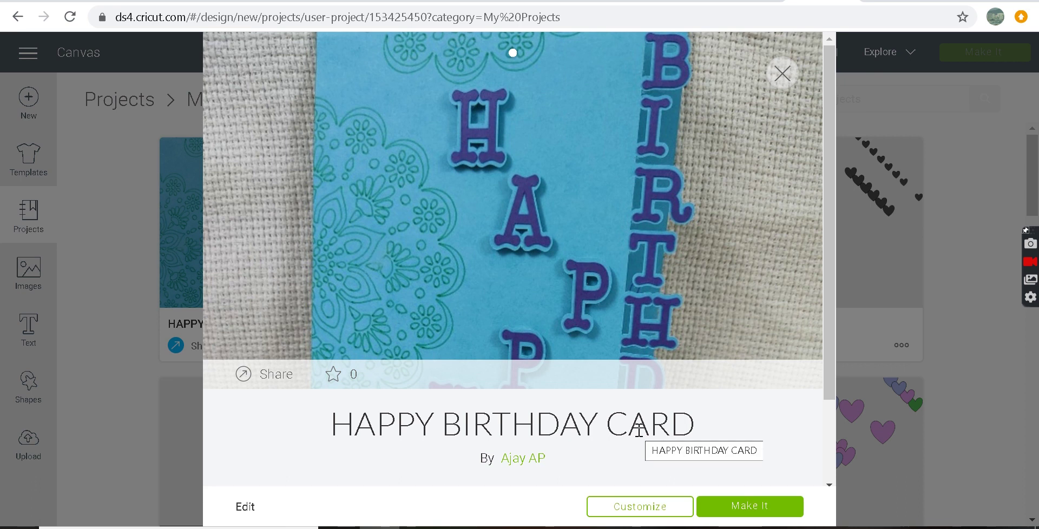
scroll(639, 430, "down", 2)
scroll(639, 430, "up", 2)
scroll(639, 431, "down", 2)
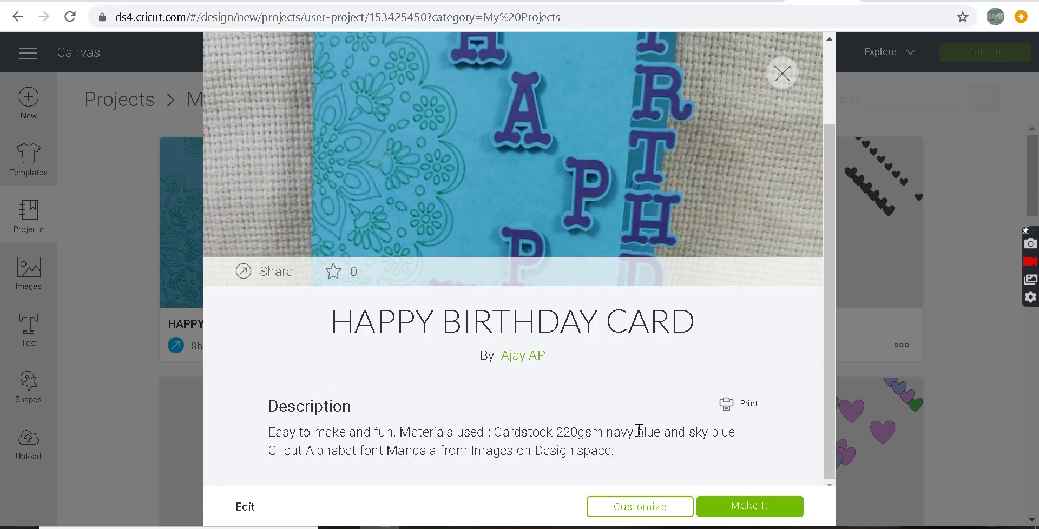
left_click(658, 516)
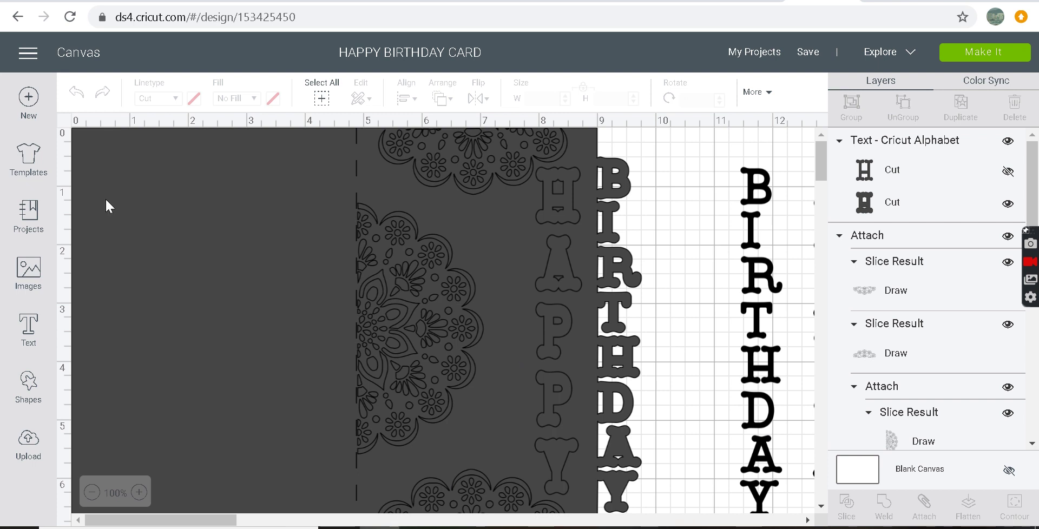
Start a new blank project and insert a square shape on the canvas
left_click(30, 106)
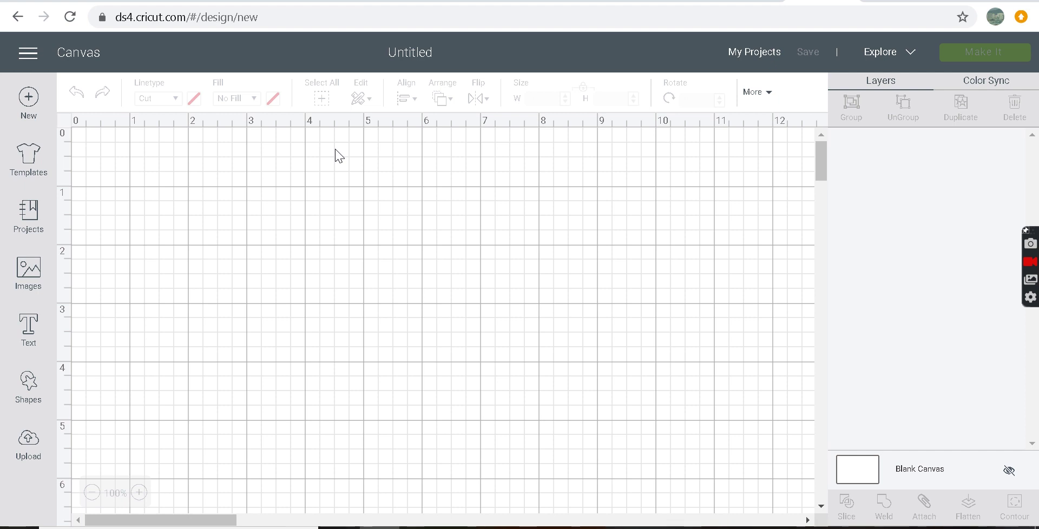
left_click(23, 389)
left_click(85, 282)
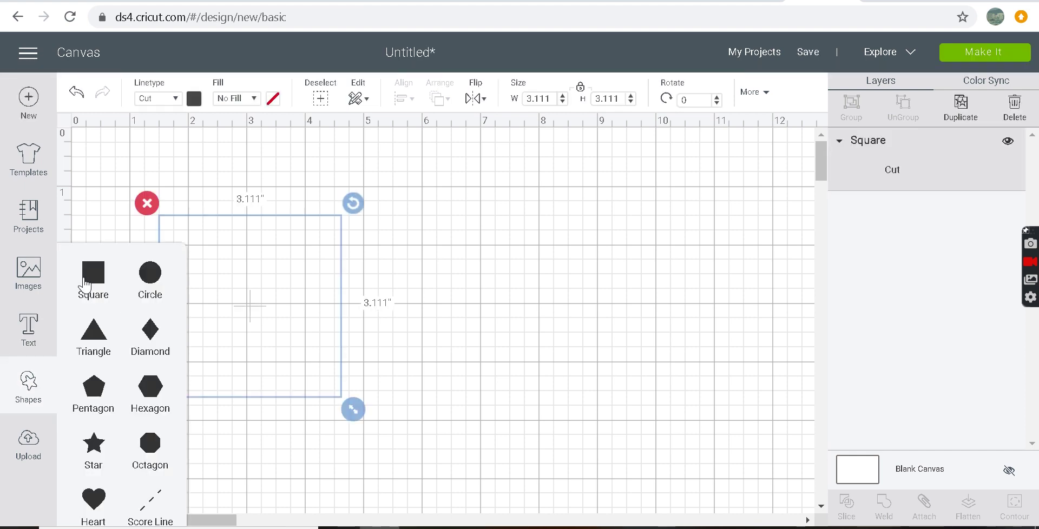
left_click(419, 360)
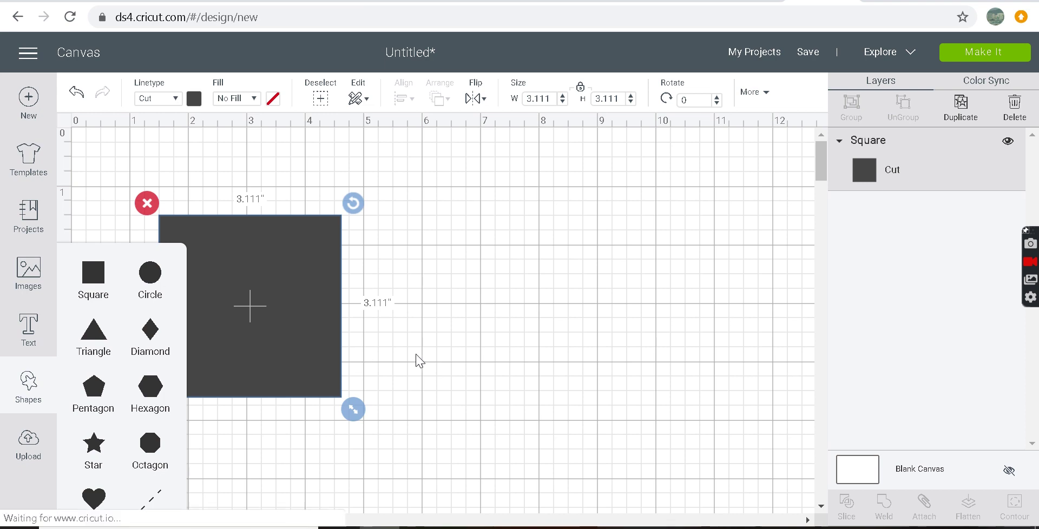
left_click(327, 362)
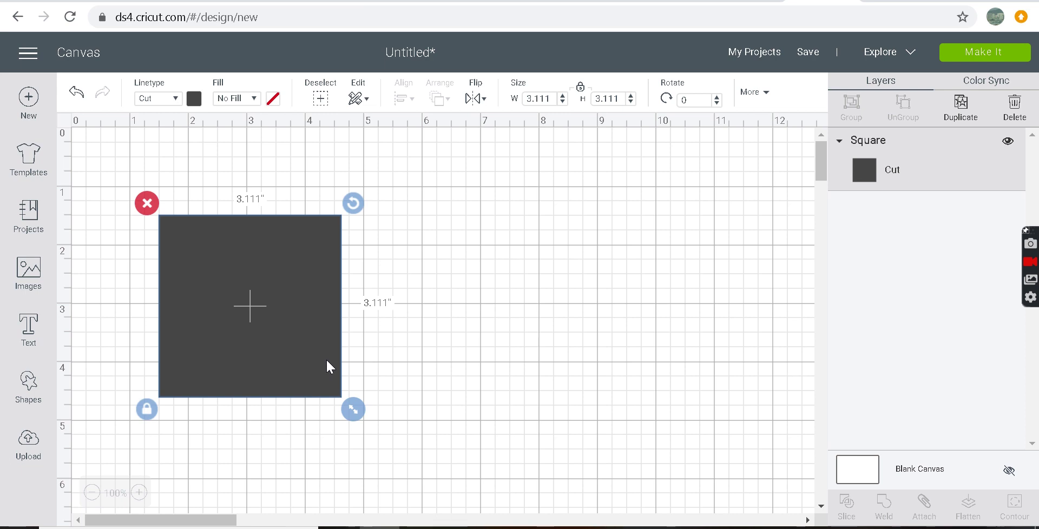
Unlock the square's proportions and set its size to 8 inches wide by 6 inches high
left_click(151, 412)
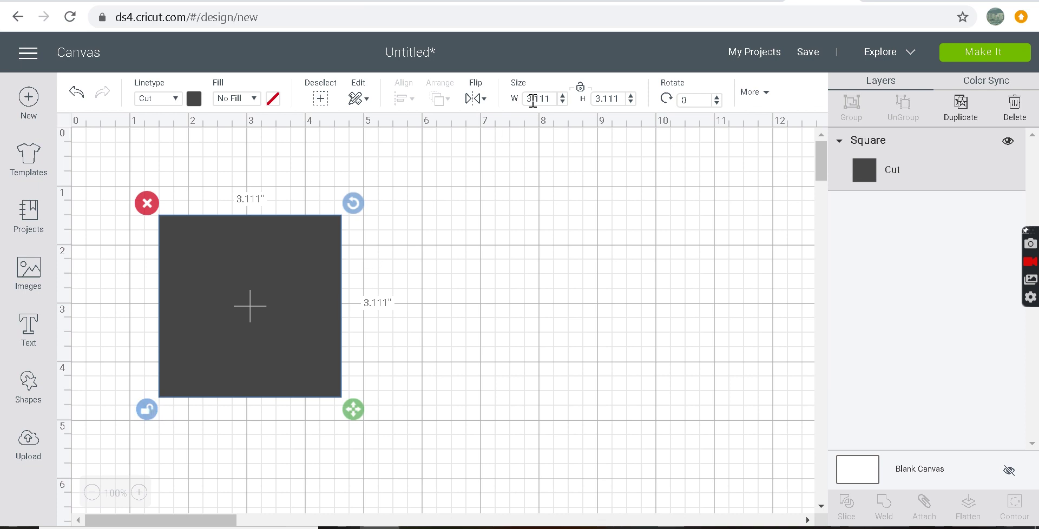
double_click(556, 99)
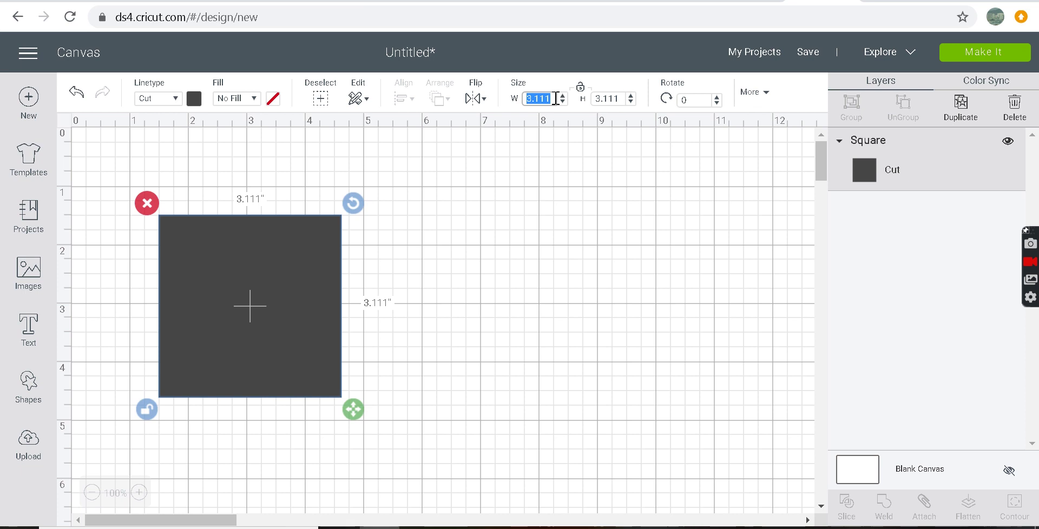
type("8")
key("Return")
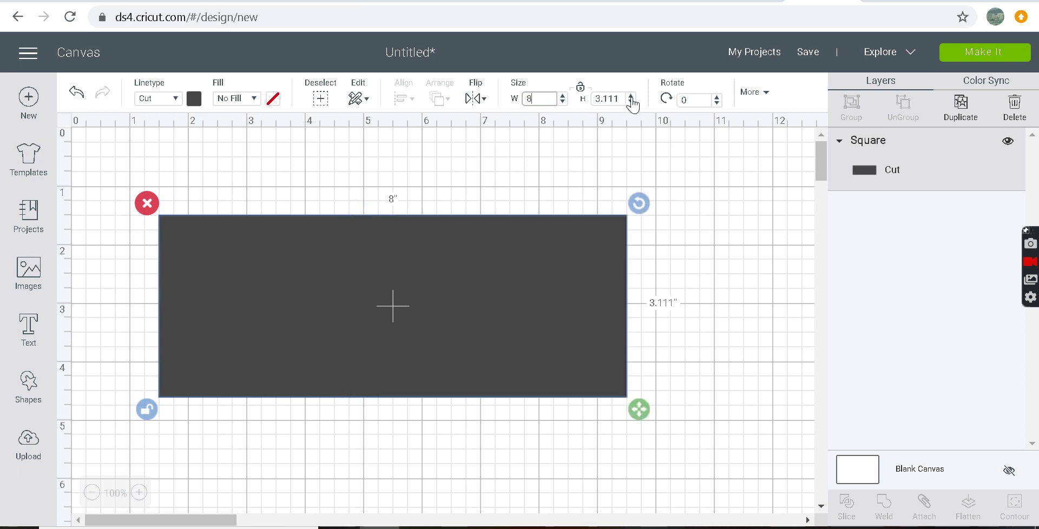
left_click(624, 95)
type("6")
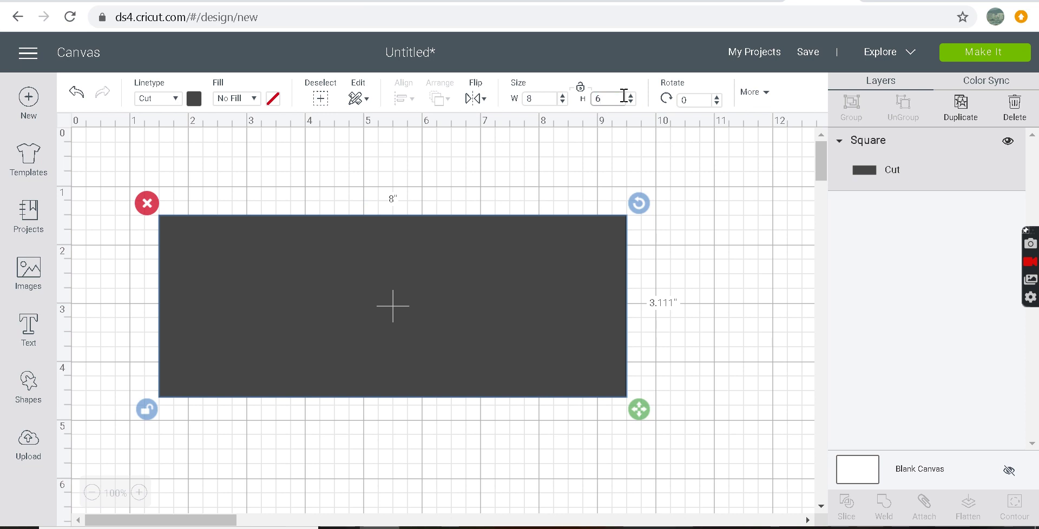
key("Return")
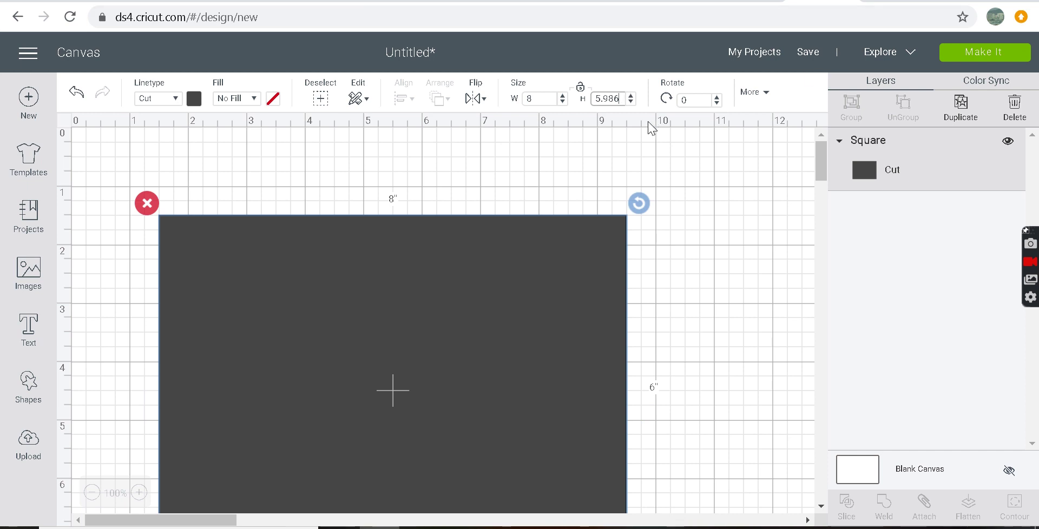
left_click(624, 96)
type("6")
left_click(699, 273)
Position the 8 by 6 inch card base at X 1 and Y 1
scroll(702, 277, "down", 2)
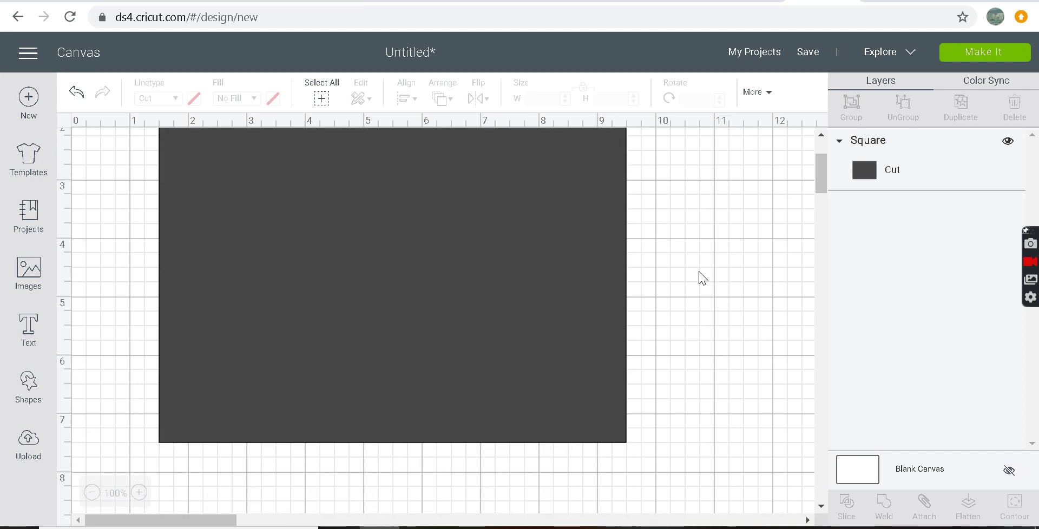
left_click(520, 356)
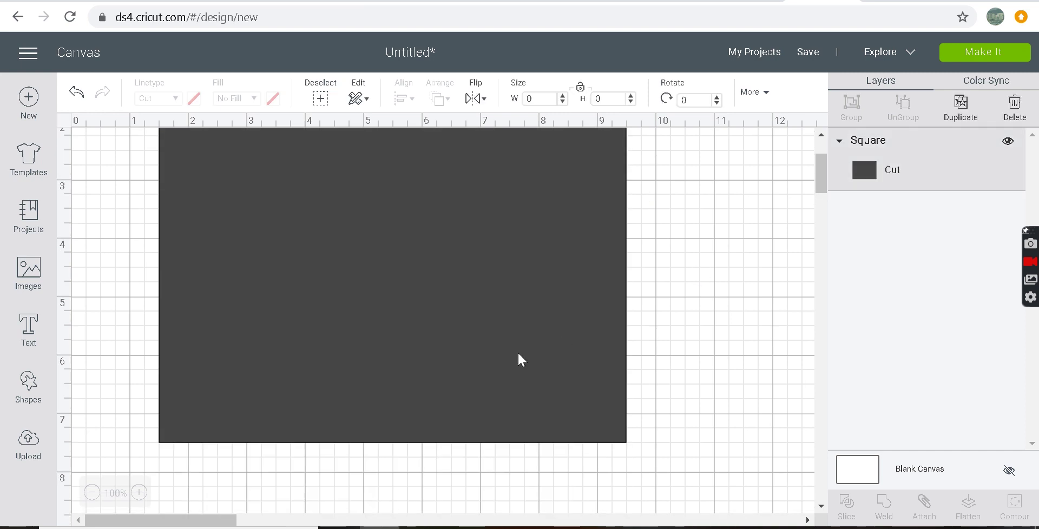
left_click(757, 96)
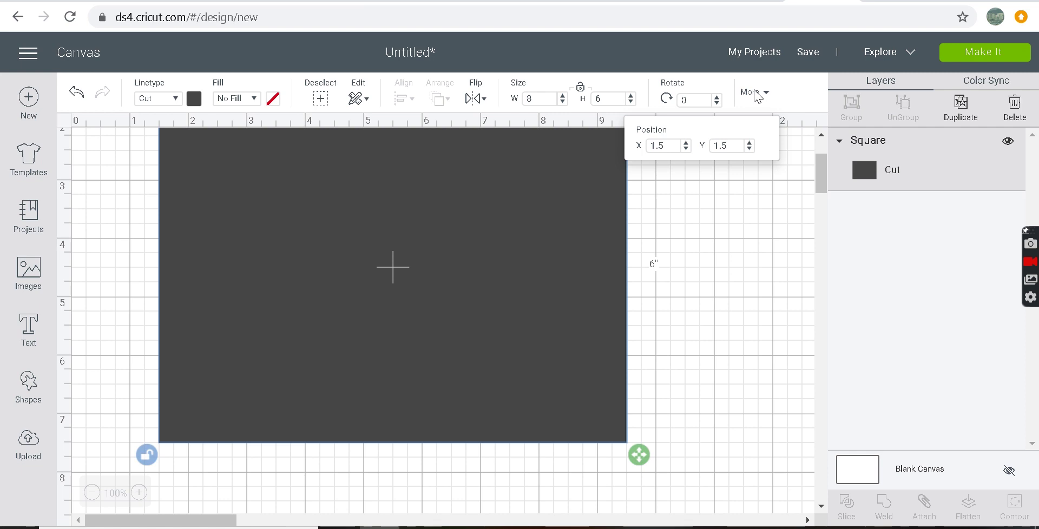
double_click(679, 149)
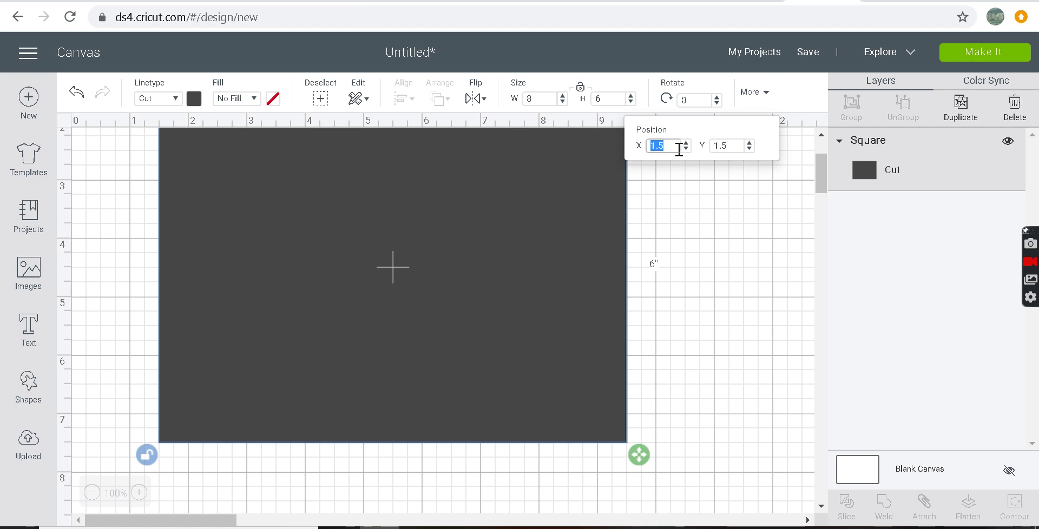
left_click(679, 149)
left_click(734, 150)
double_click(735, 151)
key("BackSpace")
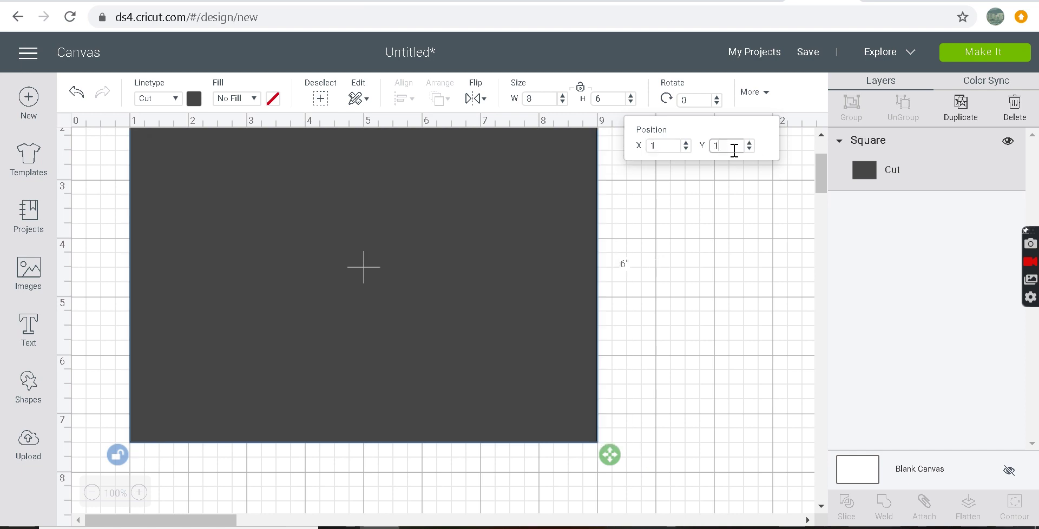
type("1")
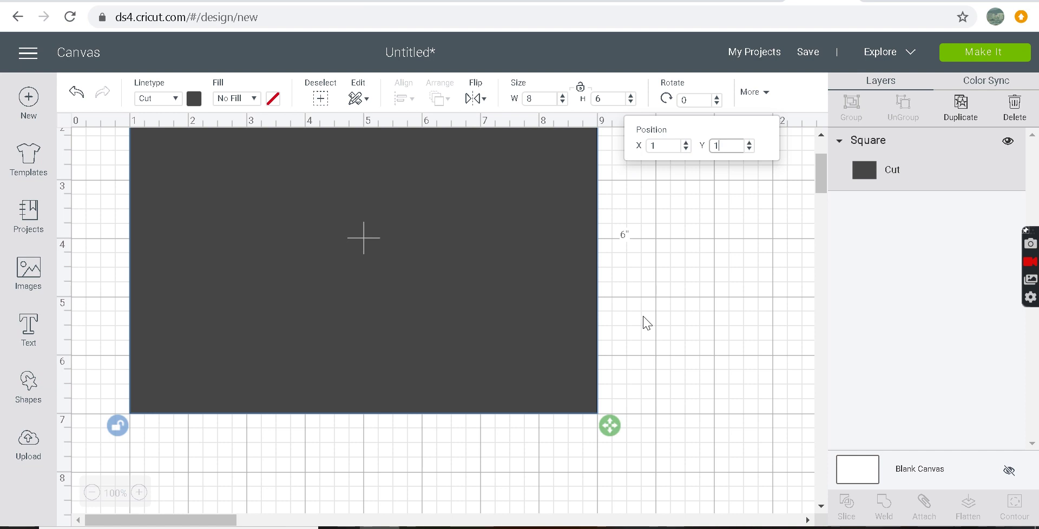
scroll(647, 323, "down", 3)
scroll(648, 323, "up", 6)
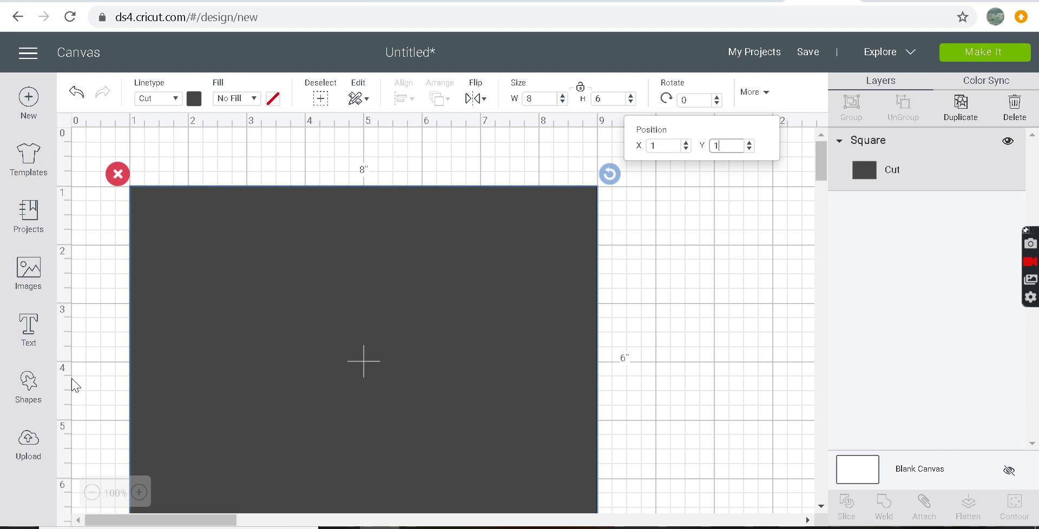
Insert a score line on the card base and set its height to 6 inches
left_click(30, 392)
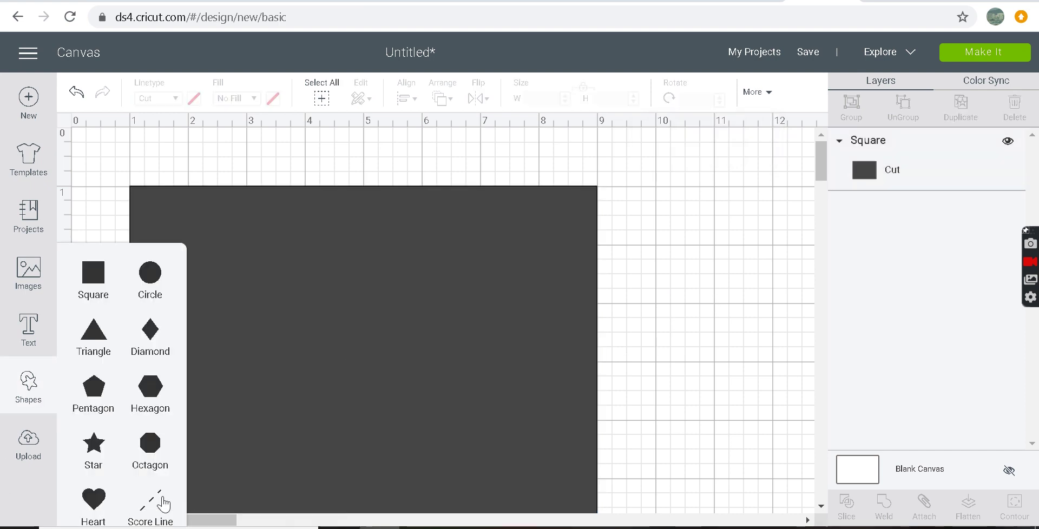
left_click(152, 511)
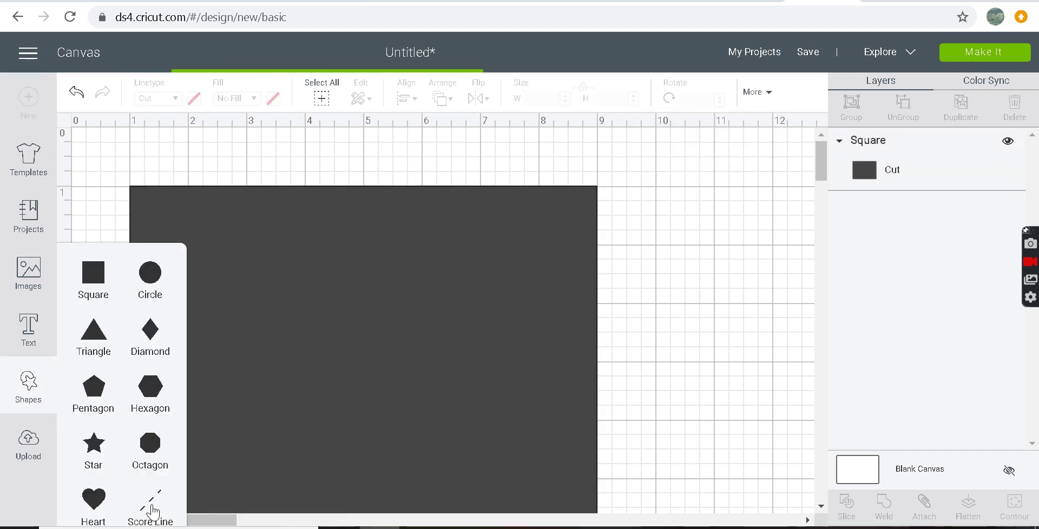
left_click(271, 294)
left_click(190, 349)
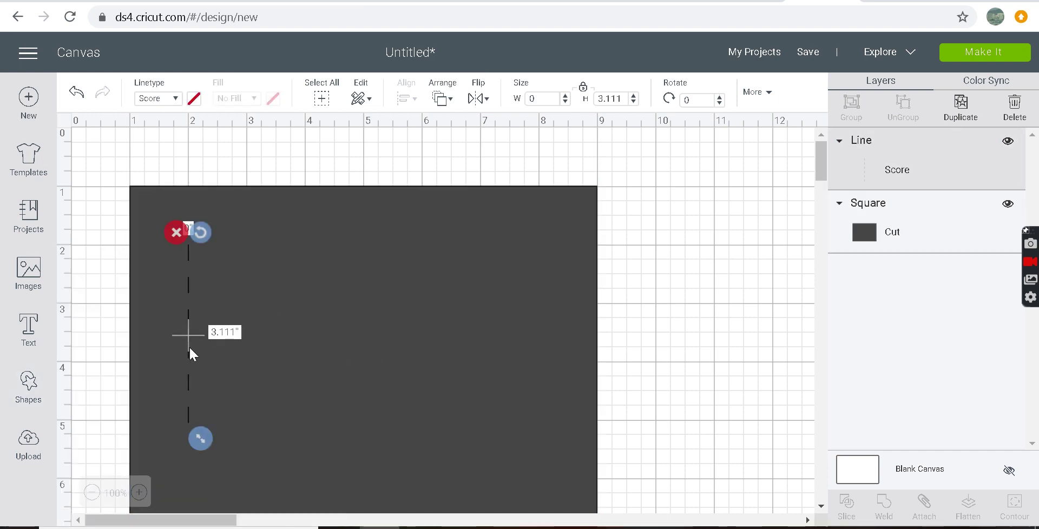
double_click(622, 99)
type("6")
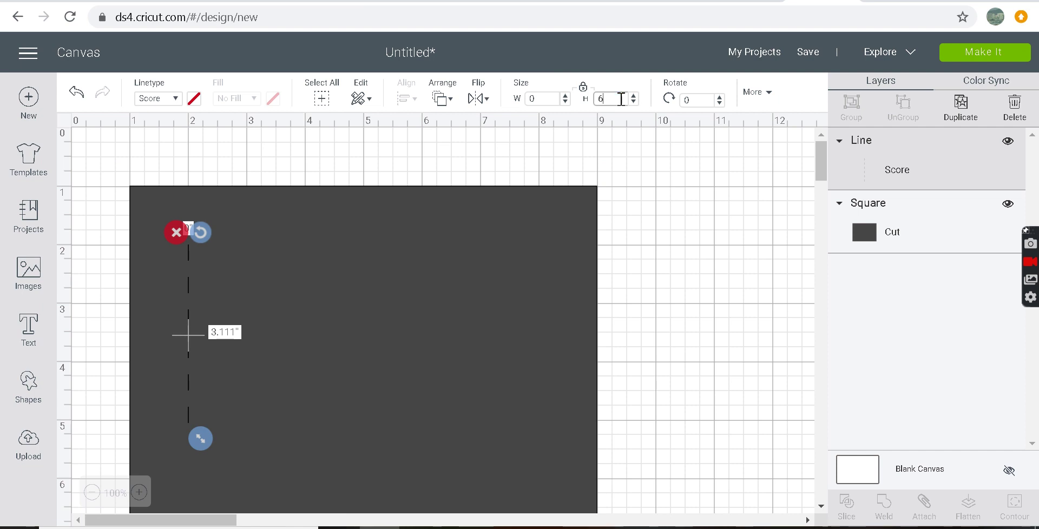
key("Return")
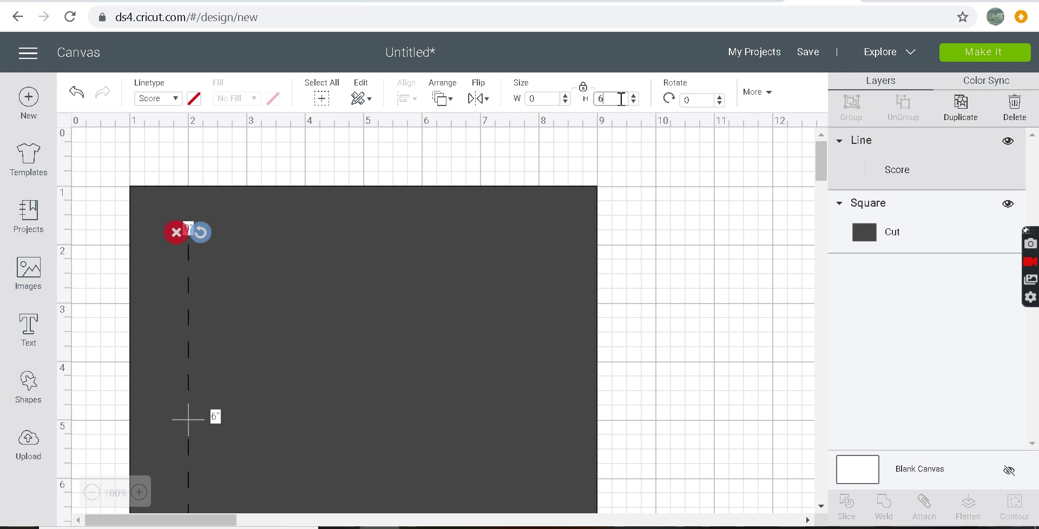
Position the score line at X 5 and Y 1 so it runs down the middle of the card base
left_click(757, 95)
double_click(671, 145)
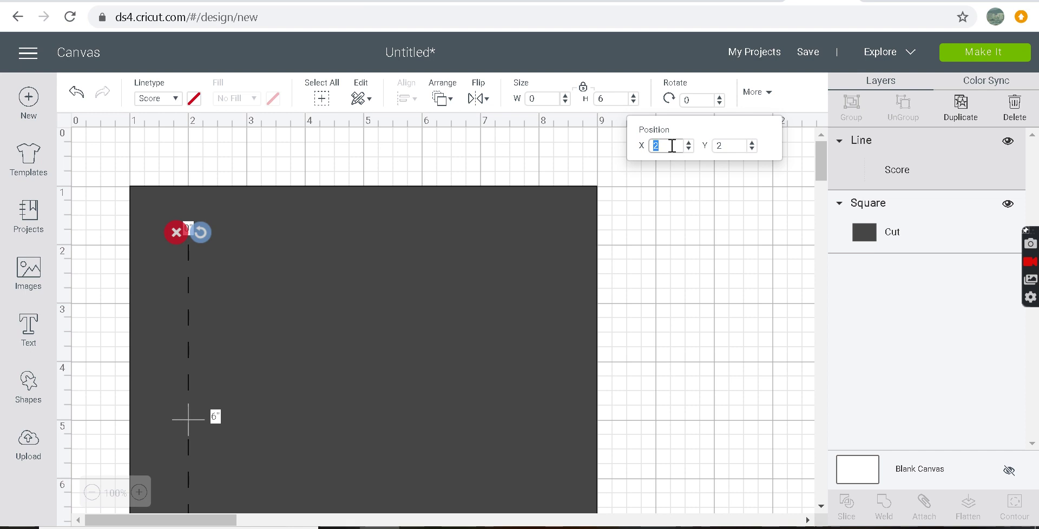
type("5")
key("Return")
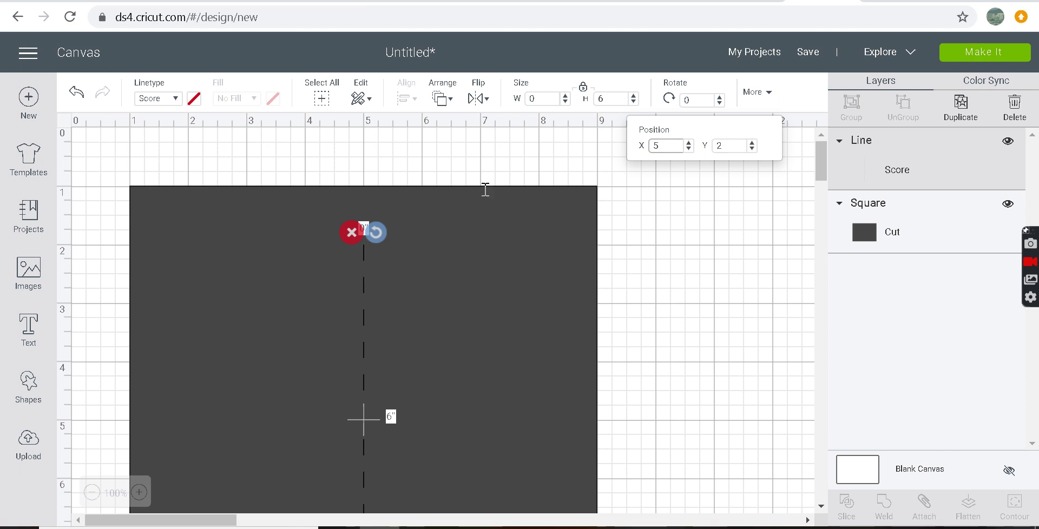
left_click(734, 144)
double_click(733, 144)
key("BackSpace")
type("1")
key("Return")
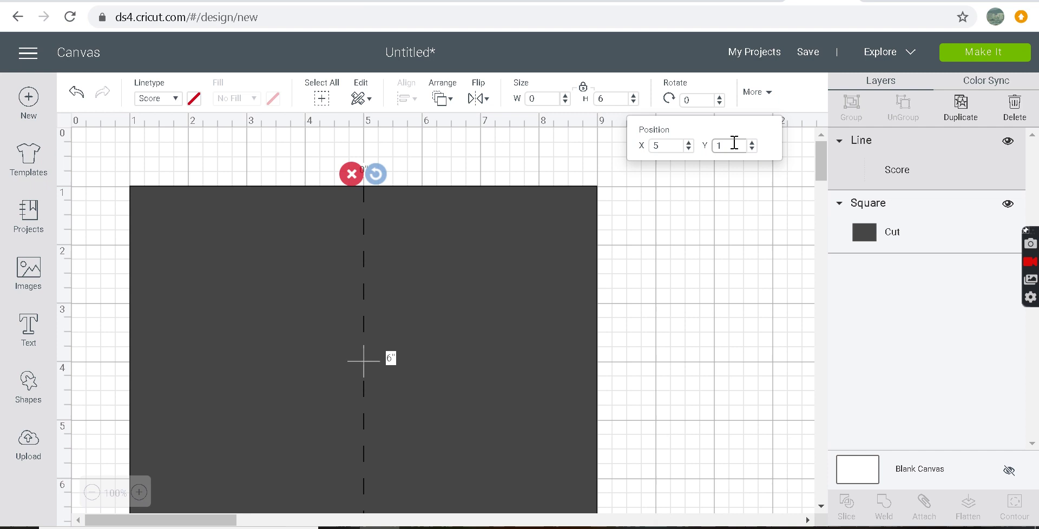
left_click(711, 210)
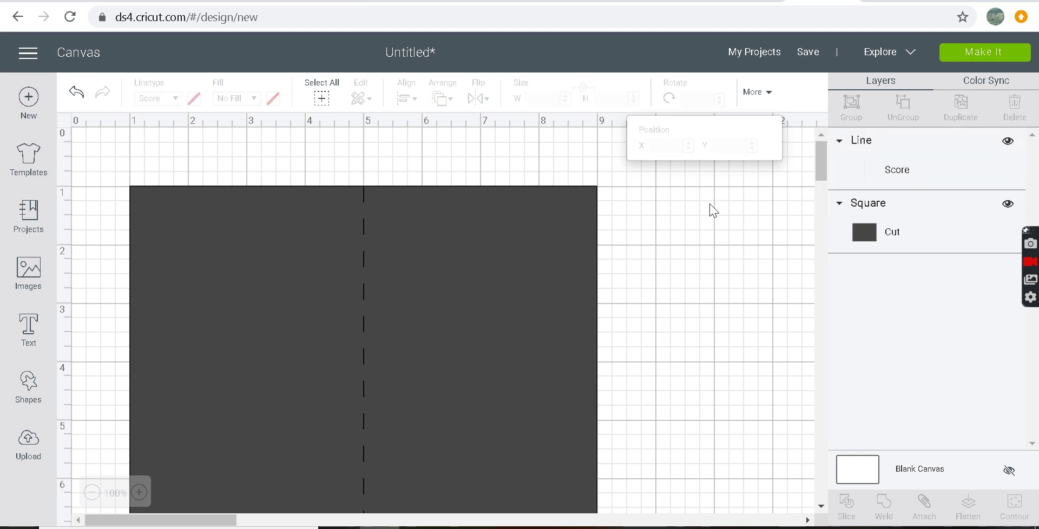
Select the score line together with the card base and attach them to each other
left_click(534, 292)
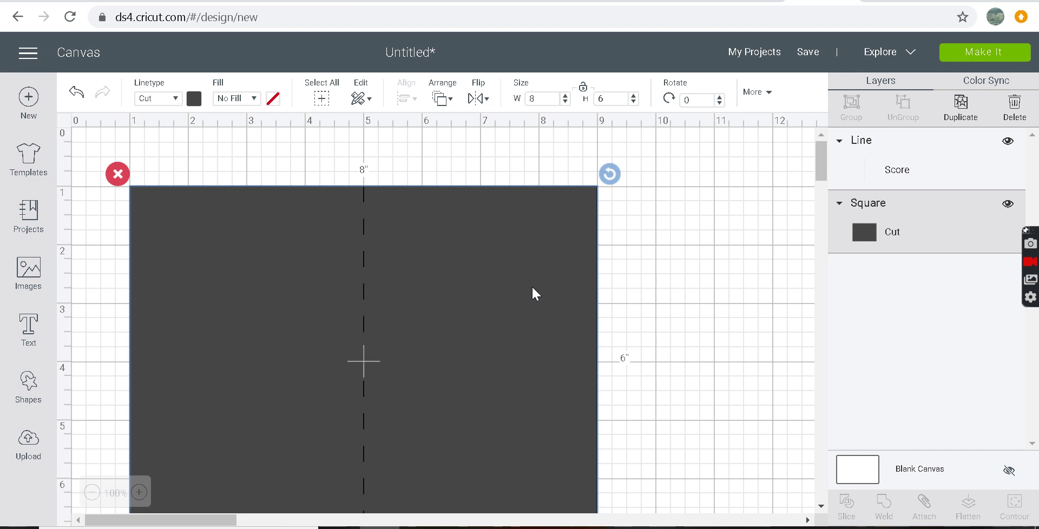
key("ctrl+a")
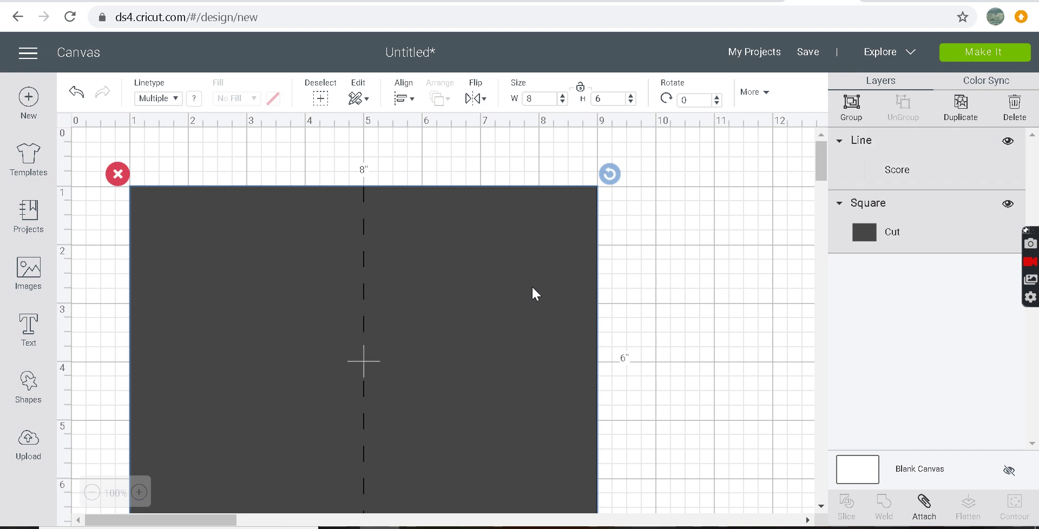
left_click(925, 506)
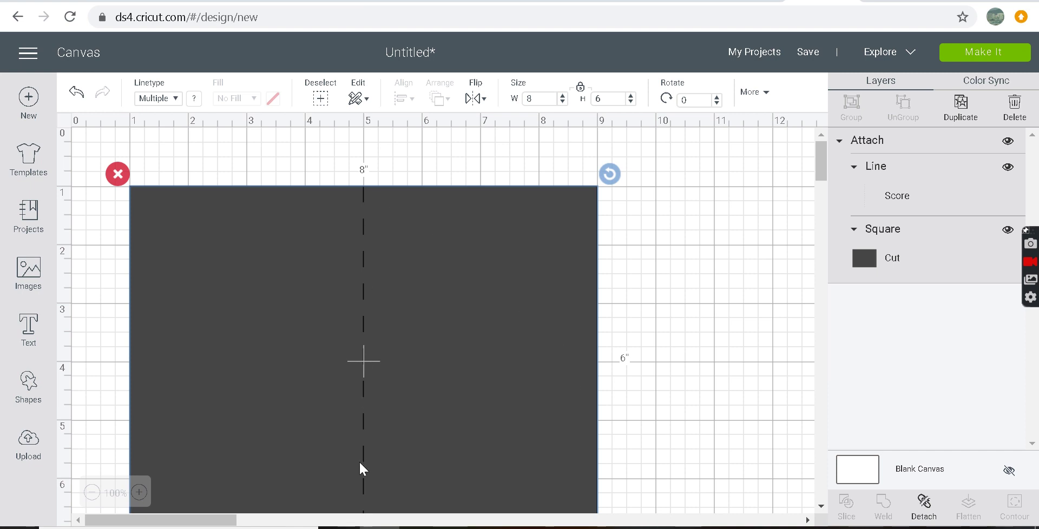
left_click(674, 275)
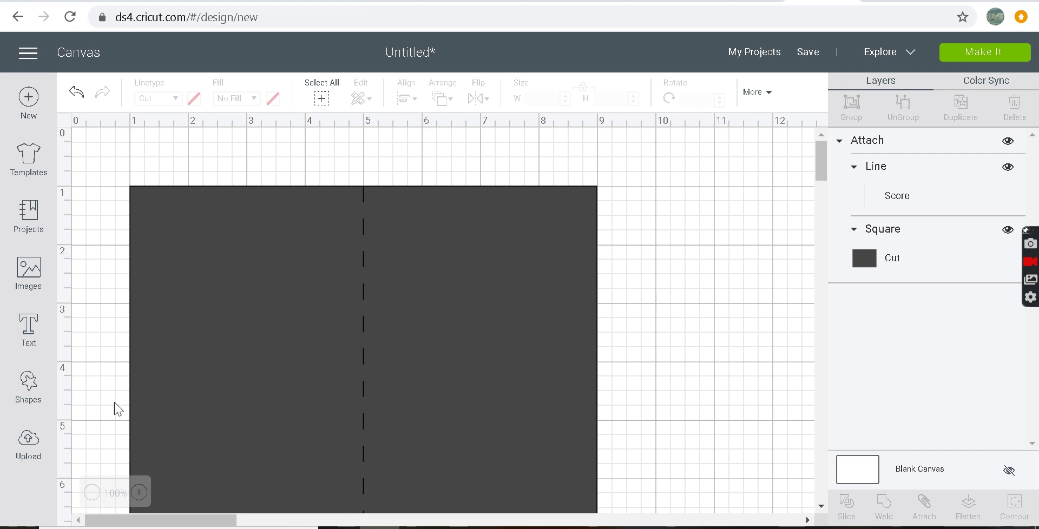
Add a text object reading HAPPY on the lower part of the card base
left_click(29, 330)
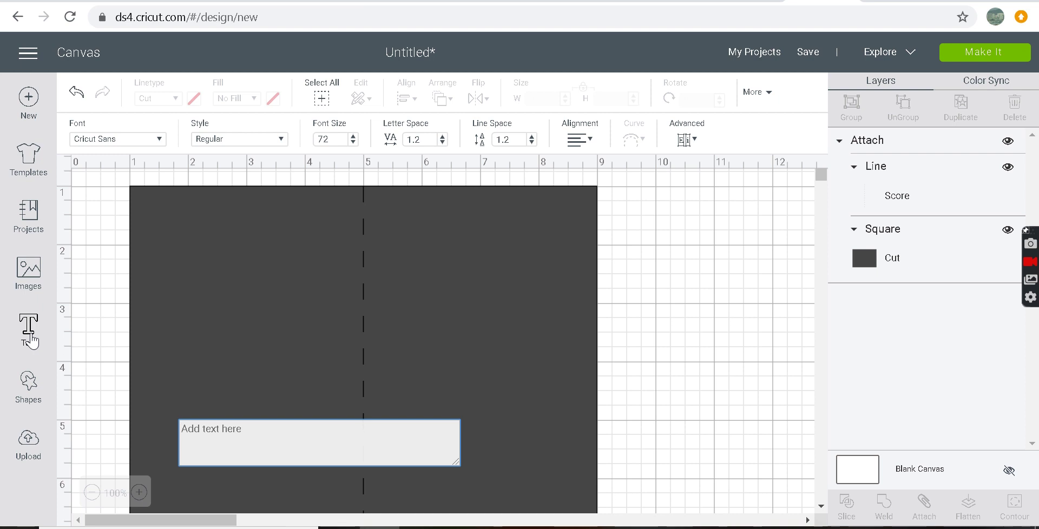
type("HAP")
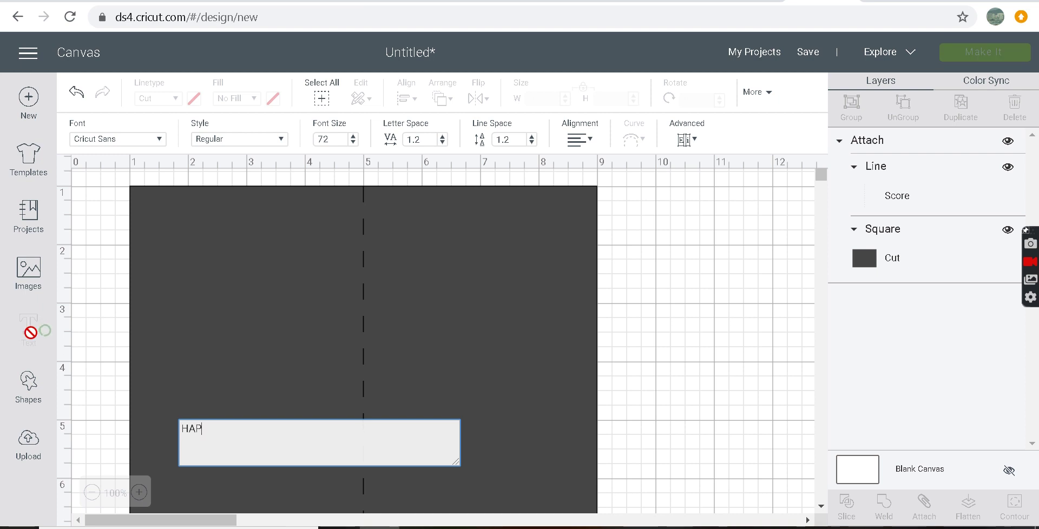
type("PY")
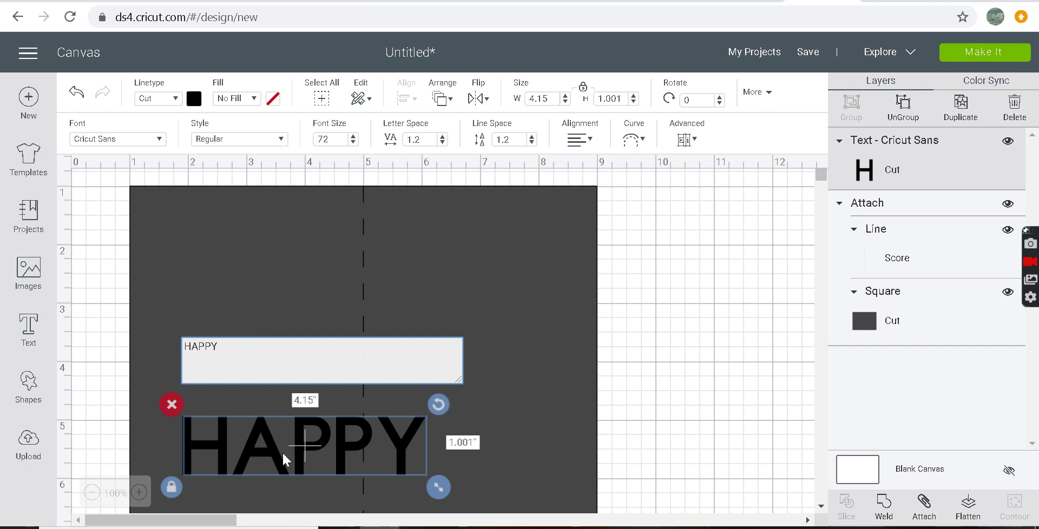
left_click(302, 442)
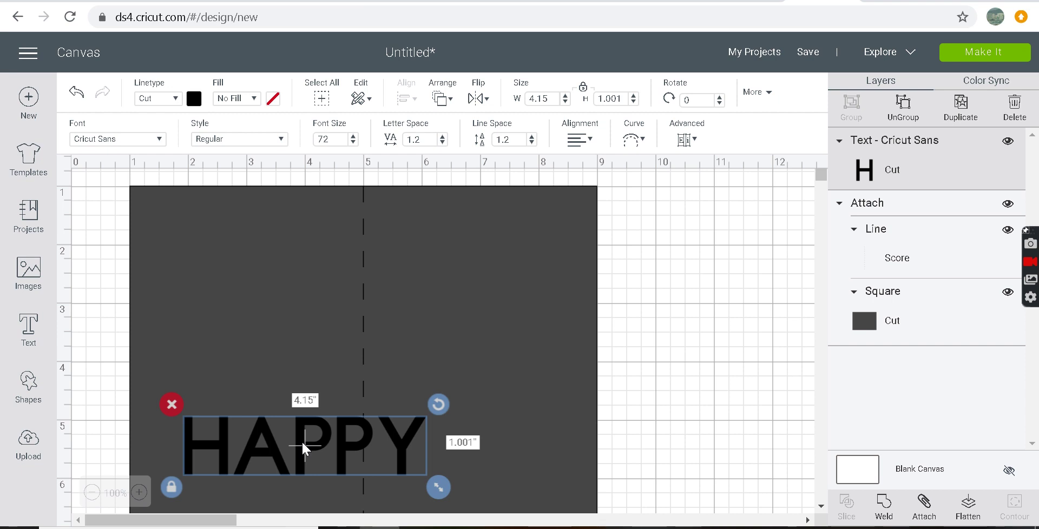
Search the Cricut fonts for CRICUT and apply Cricut Alphabet to the HAPPY text, leaving its backing layer hidden
left_click(147, 148)
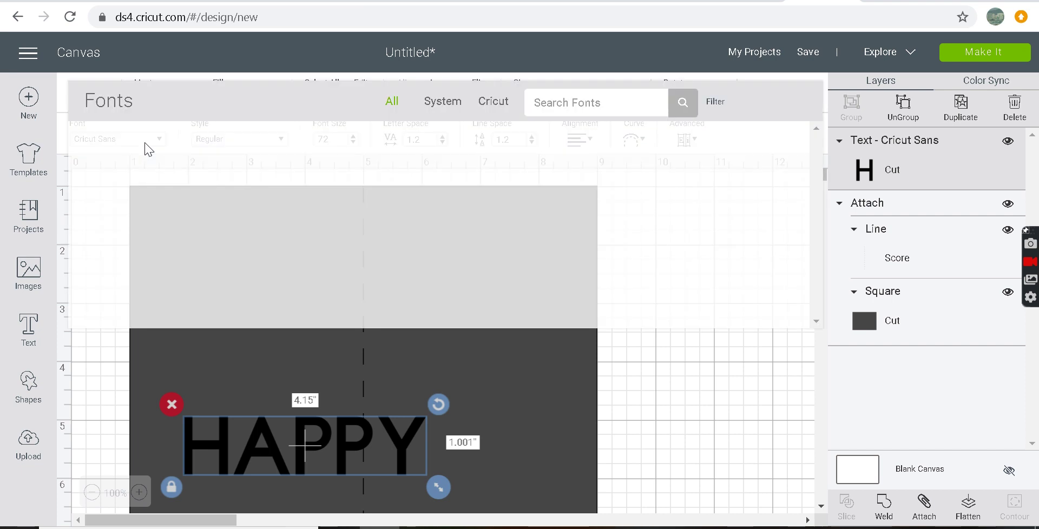
left_click(501, 103)
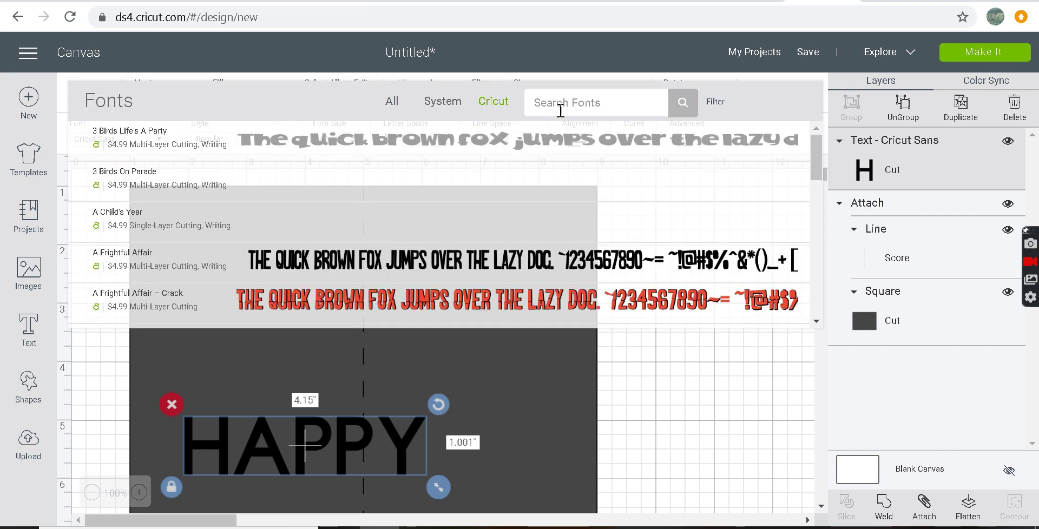
type("CR")
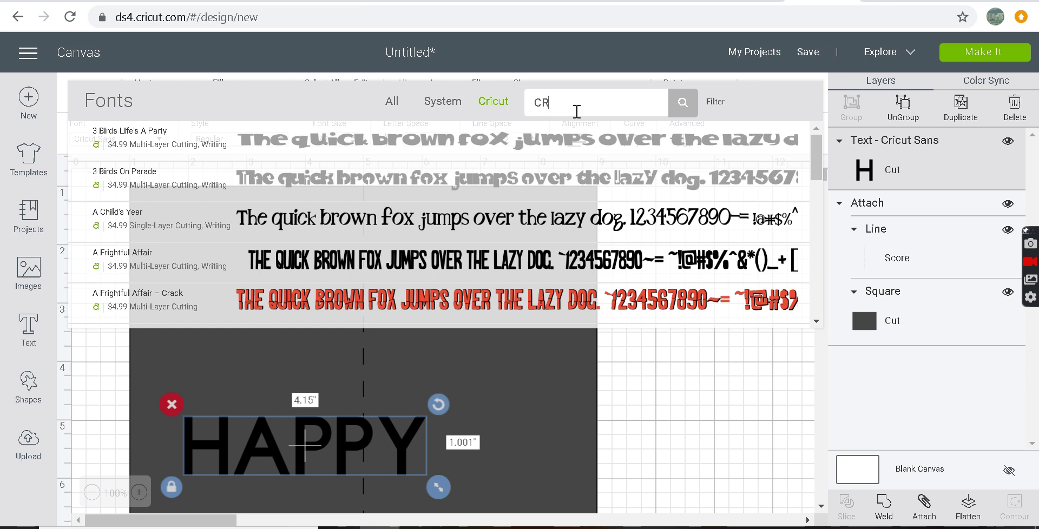
type("ICUT")
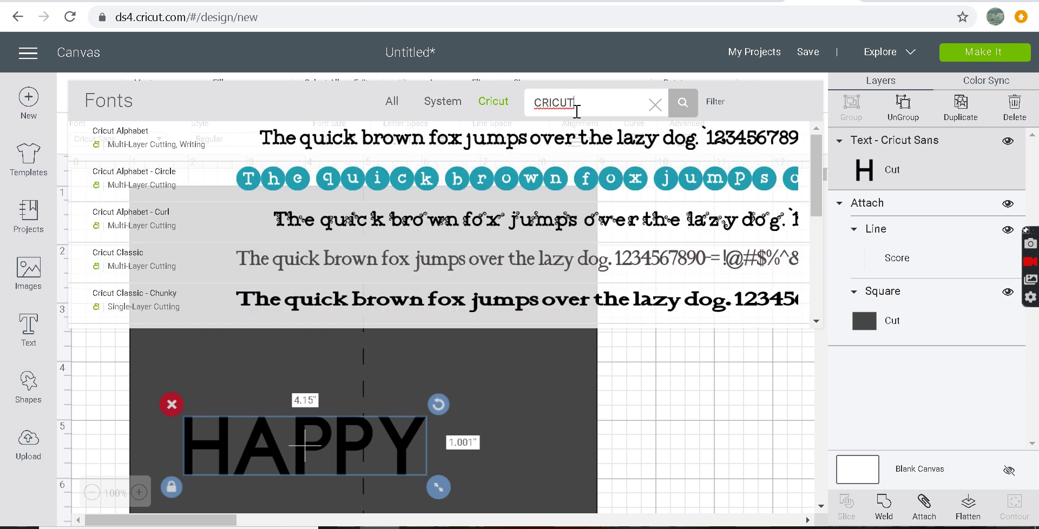
left_click(447, 155)
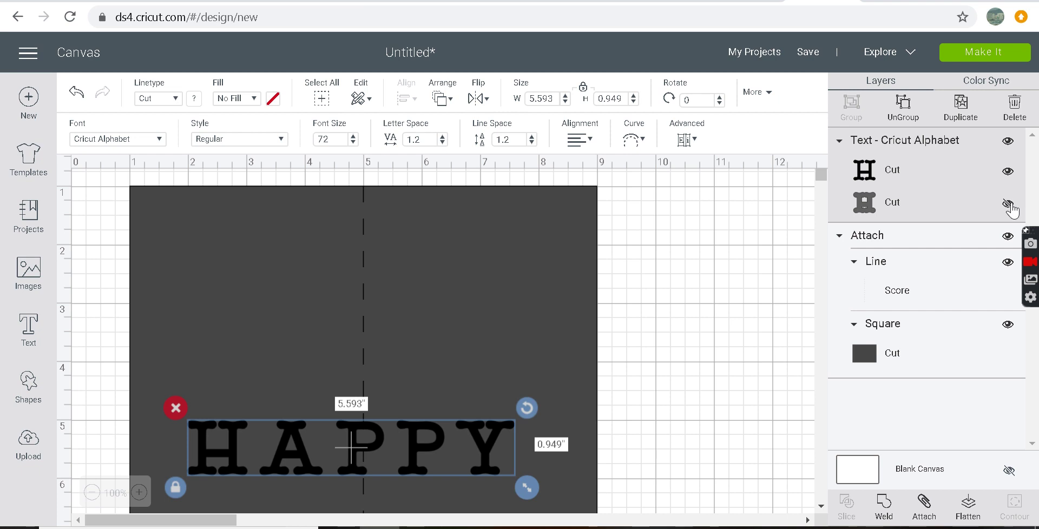
left_click(1010, 207)
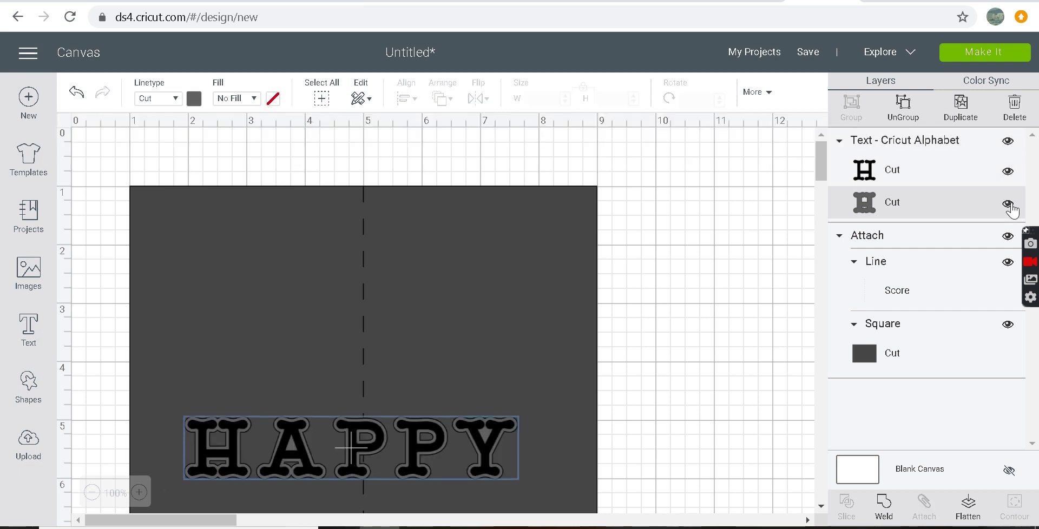
left_click(1009, 207)
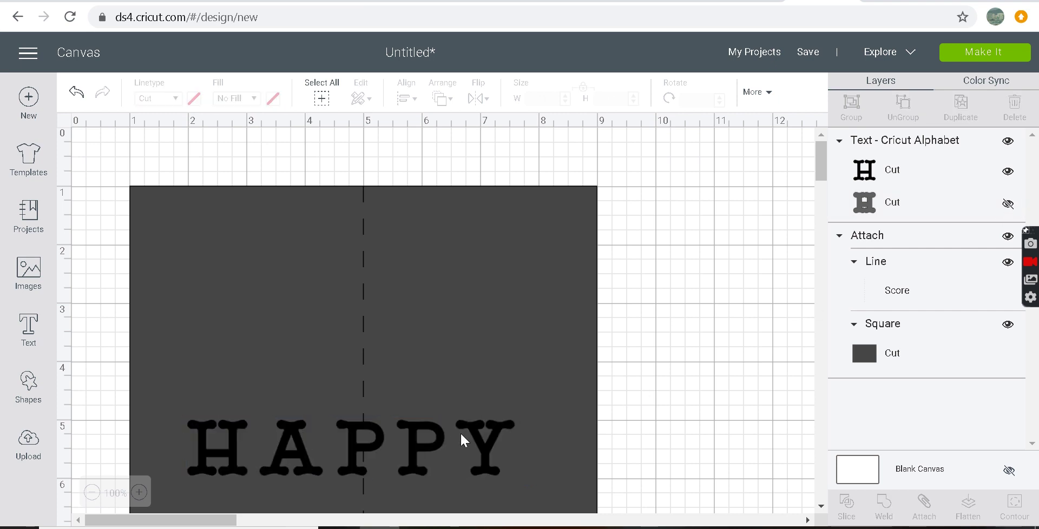
Select the HAPPY text with its proportions unlocked and set its width to 3 inches
left_click(431, 444)
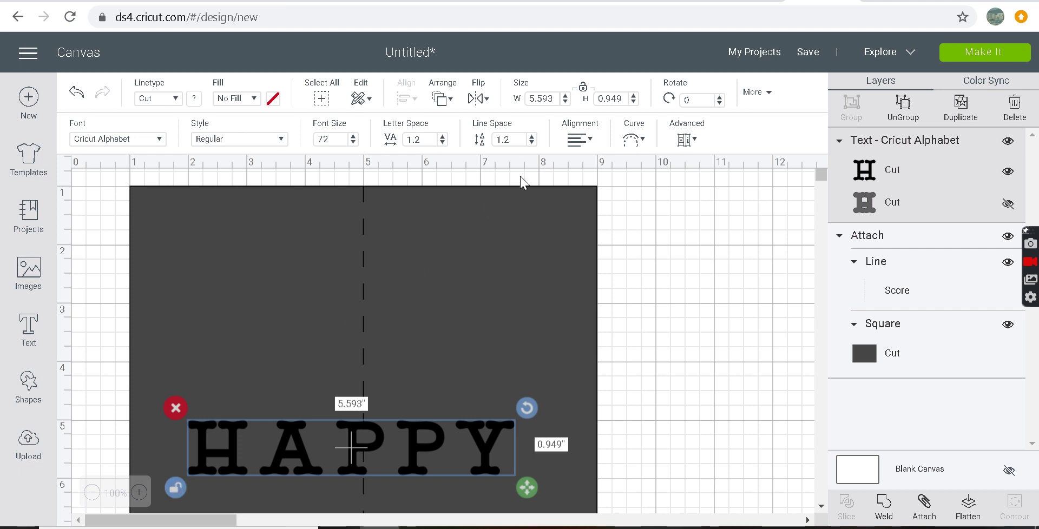
left_click(558, 104)
double_click(558, 104)
type("3")
key("Return")
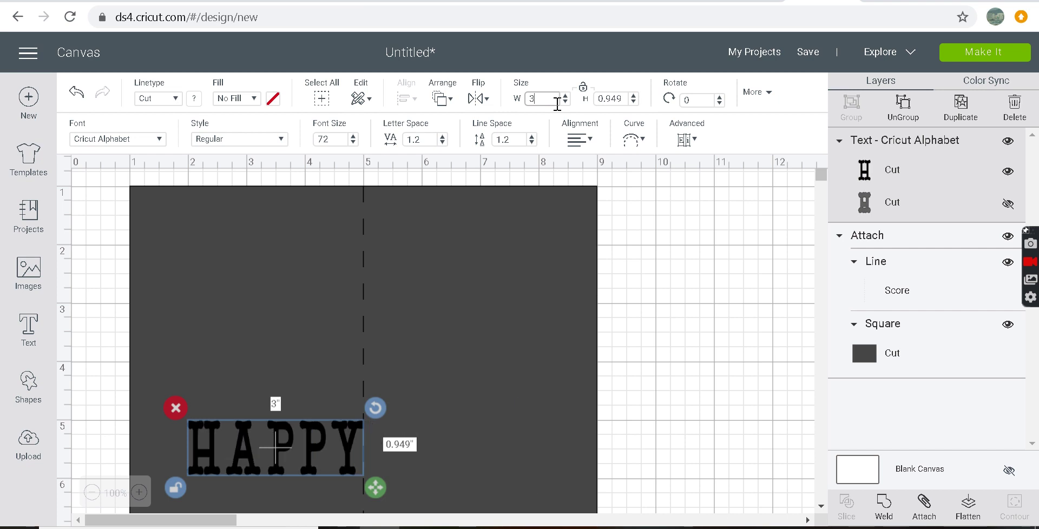
Set the HAPPY text's height to 0.7 inches
left_click(625, 101)
type(".6")
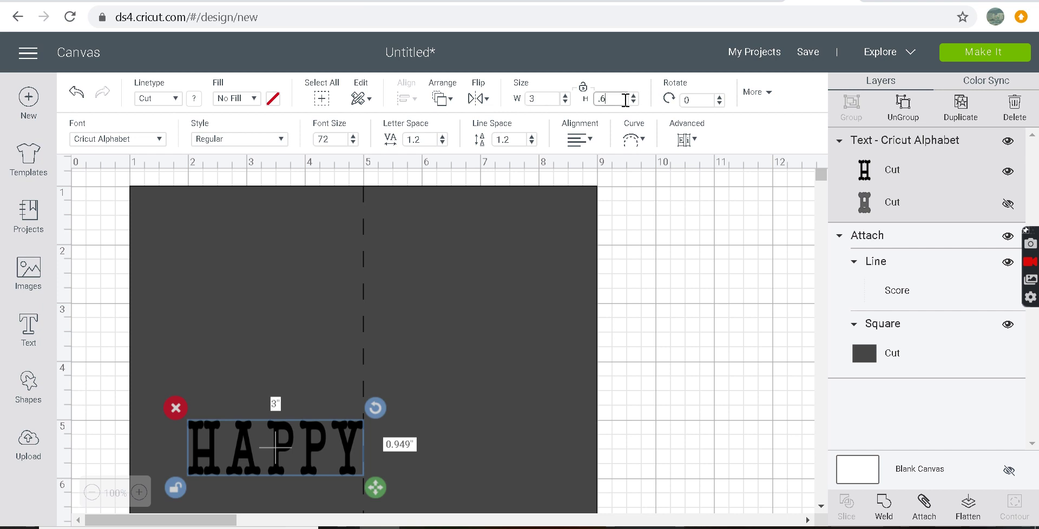
key("Return")
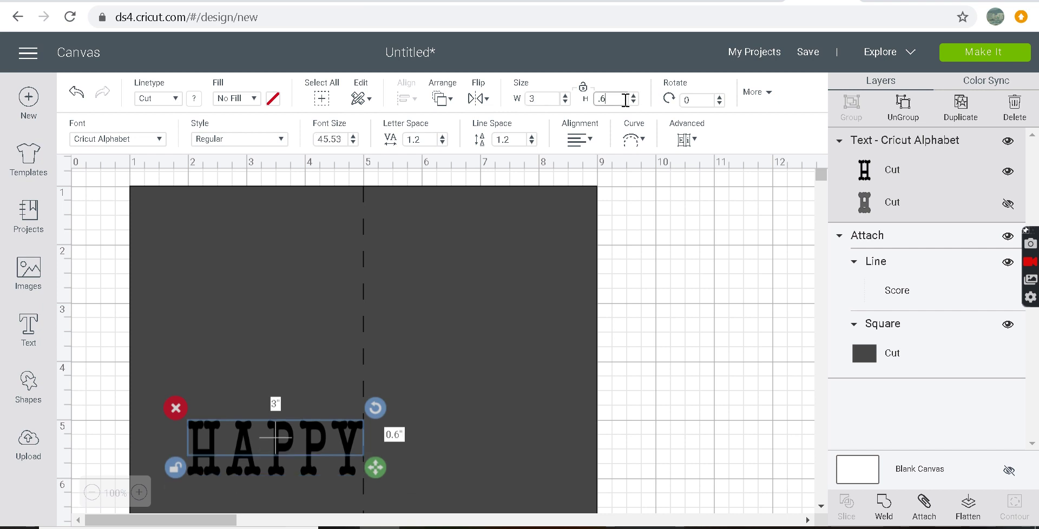
key("BackSpace")
type("7")
key("Return")
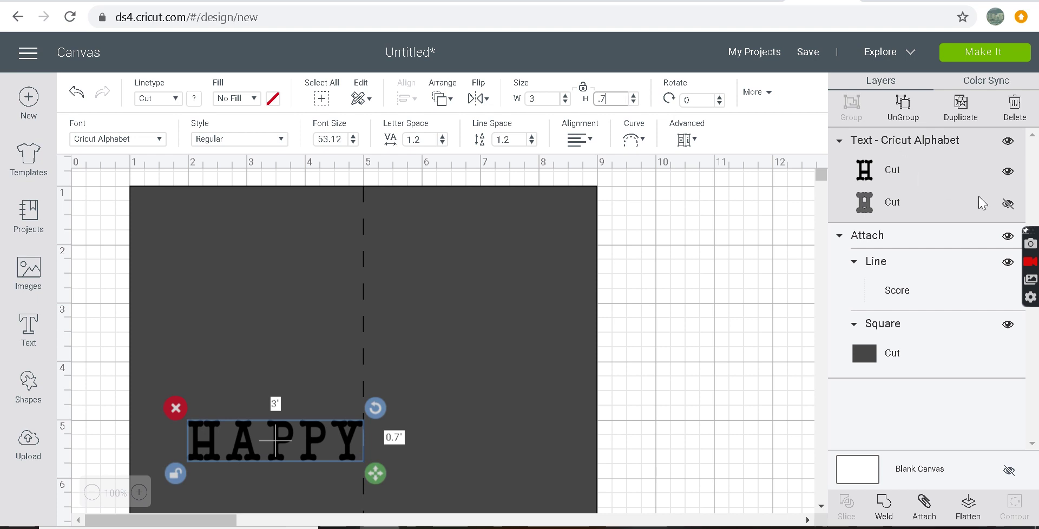
Show the backing layer of the HAPPY text and move the text off the card base onto the blank canvas to its right
left_click(1008, 204)
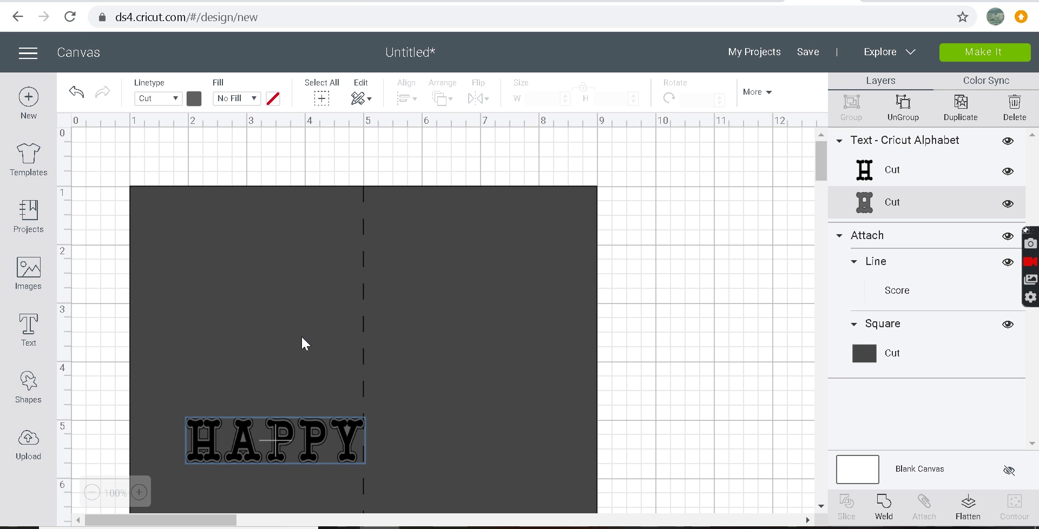
left_click(304, 421)
left_click(431, 283)
left_click(301, 435, "shift")
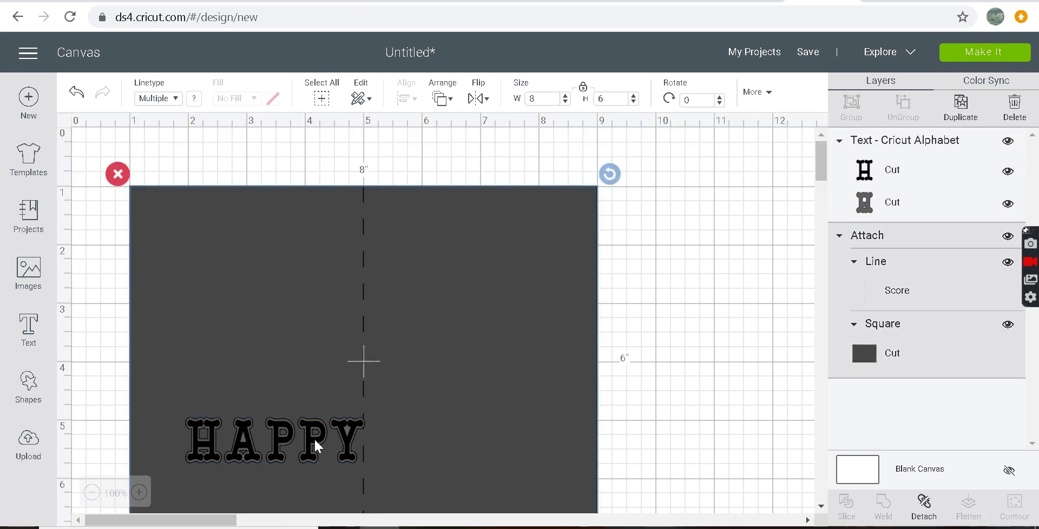
left_click(313, 439)
left_click_drag(325, 442, 760, 234)
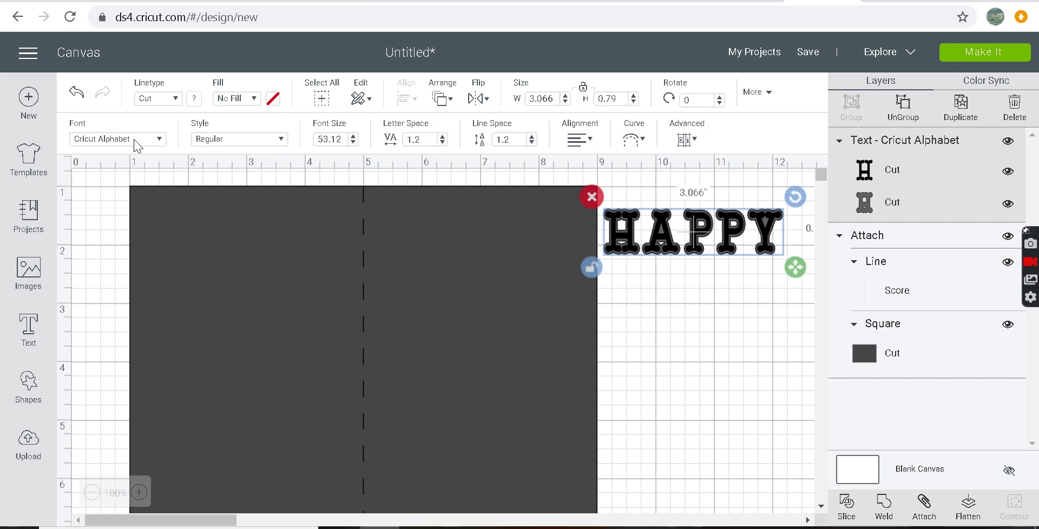
Try to colour only the front layer of HAPPY light periwinkle blue by hiding its backing layer first
left_click(177, 99)
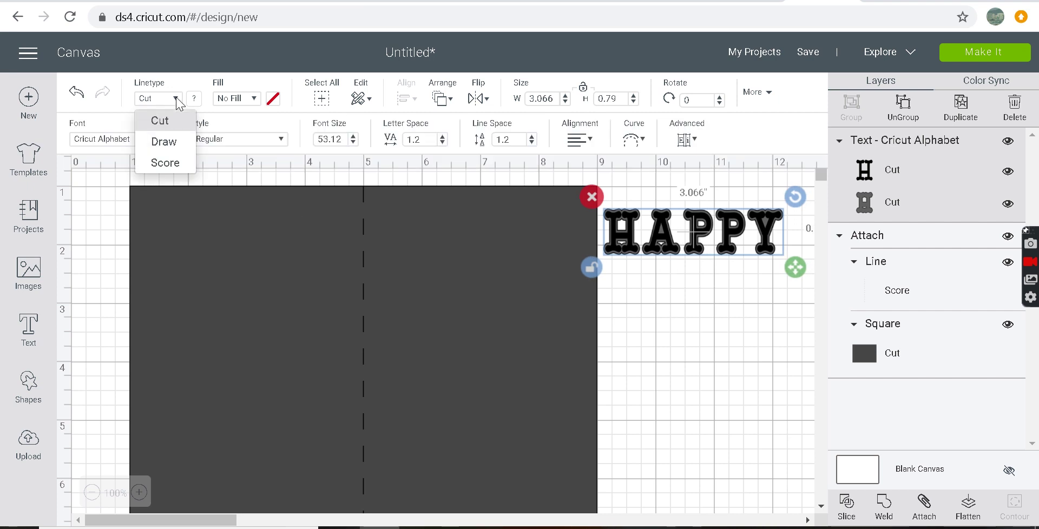
left_click(196, 100)
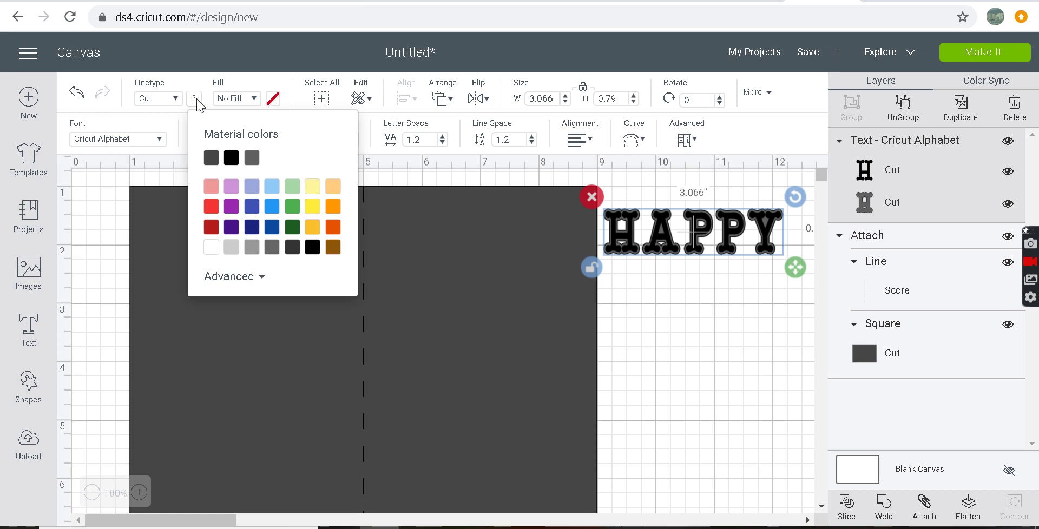
left_click(1008, 203)
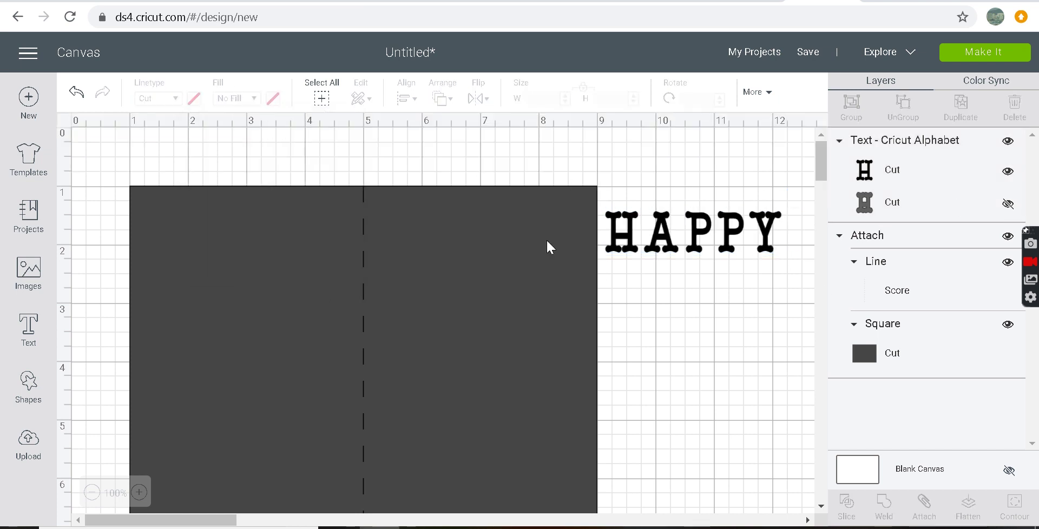
left_click(727, 221)
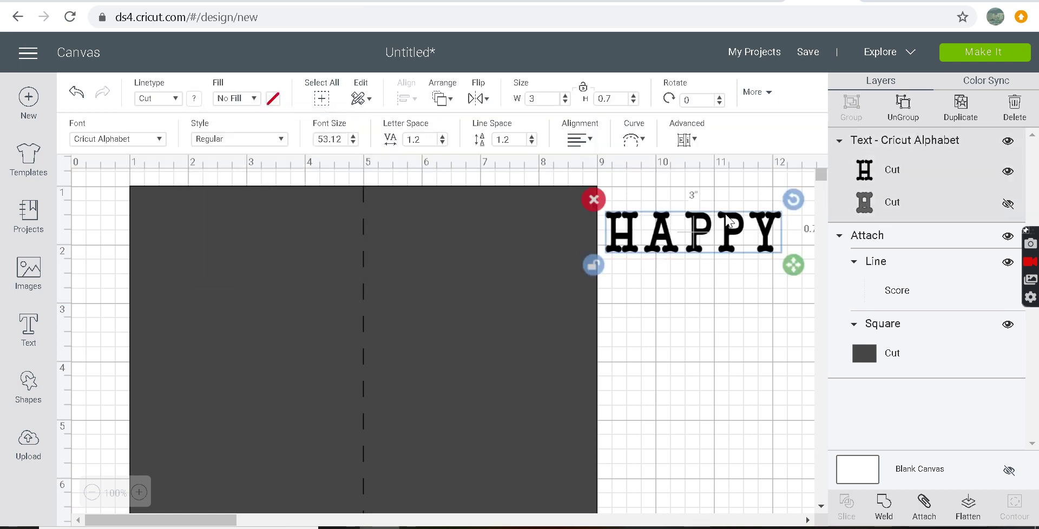
left_click(196, 98)
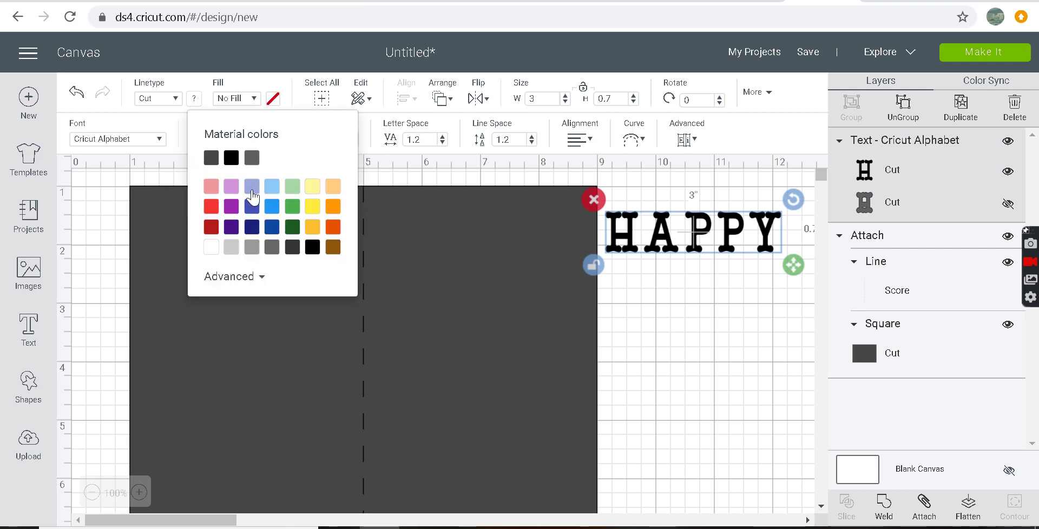
left_click(252, 188)
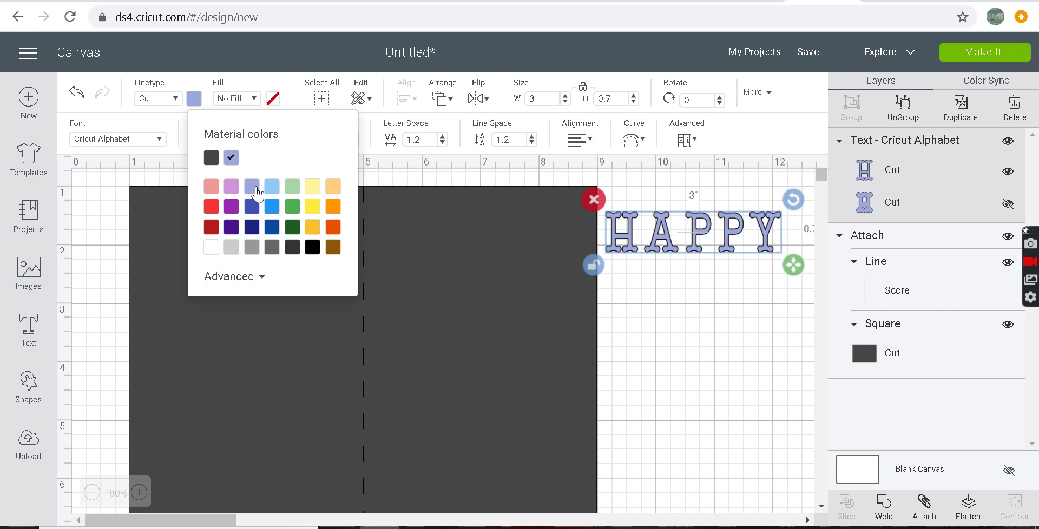
Show the backing layer of HAPPY, hide its front layer and recolour the text medium indigo blue
left_click(1006, 204)
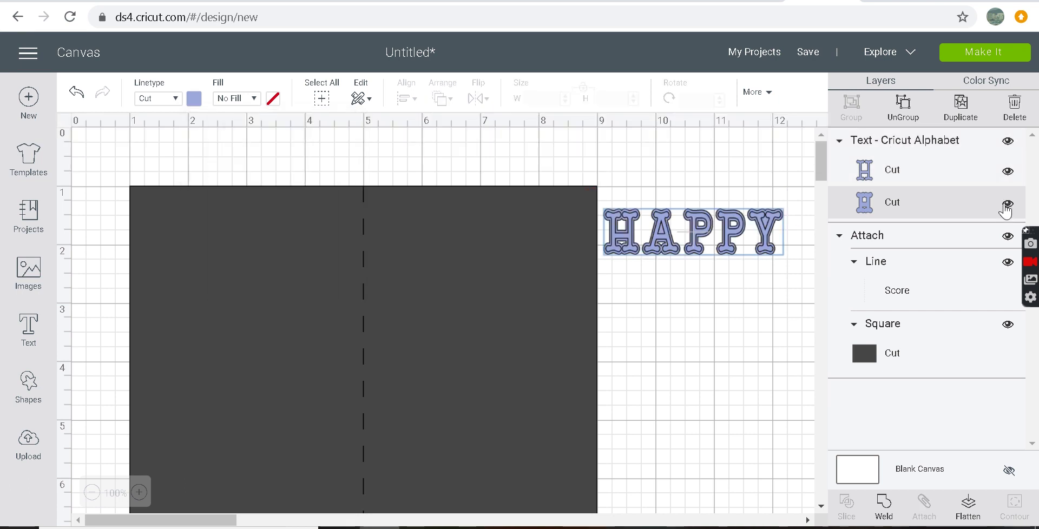
left_click(1007, 171)
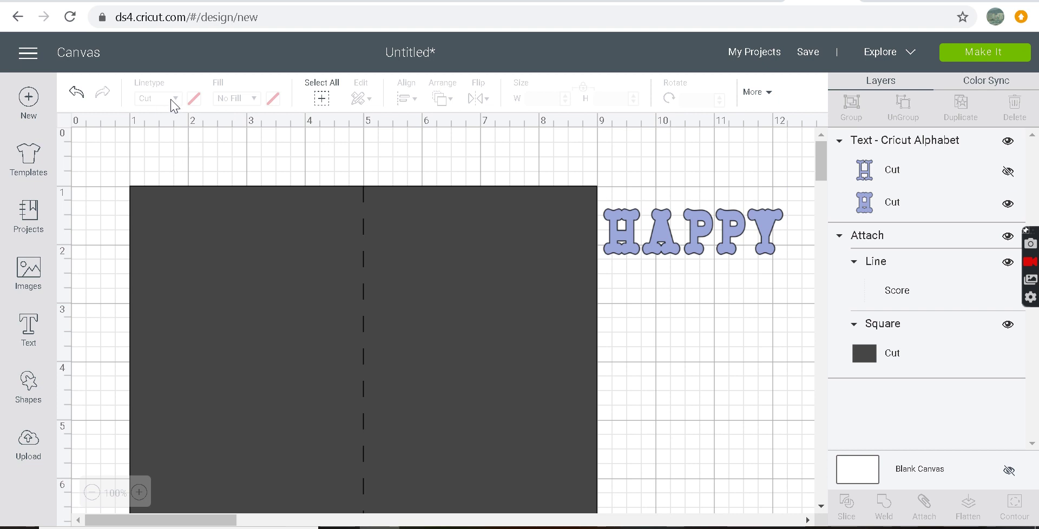
left_click(670, 248)
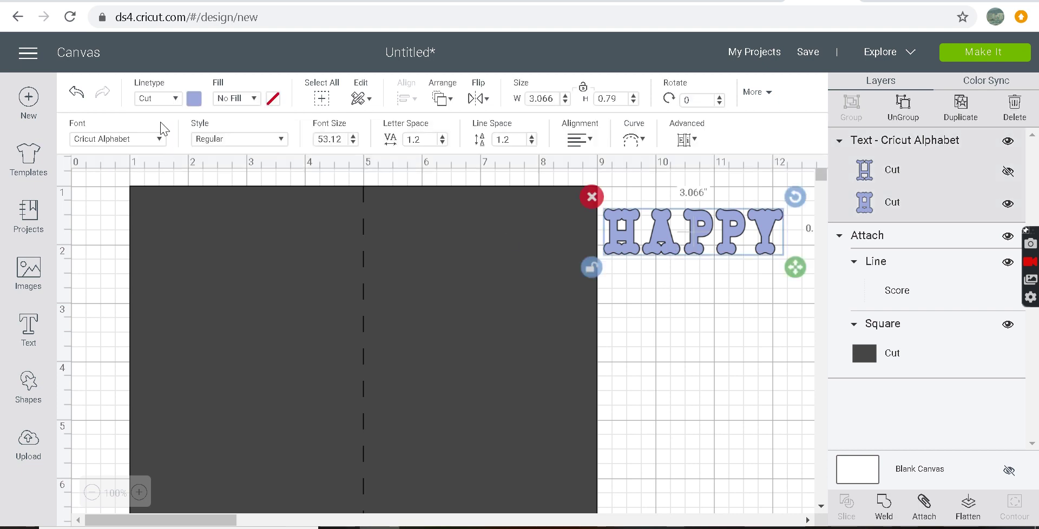
left_click(189, 101)
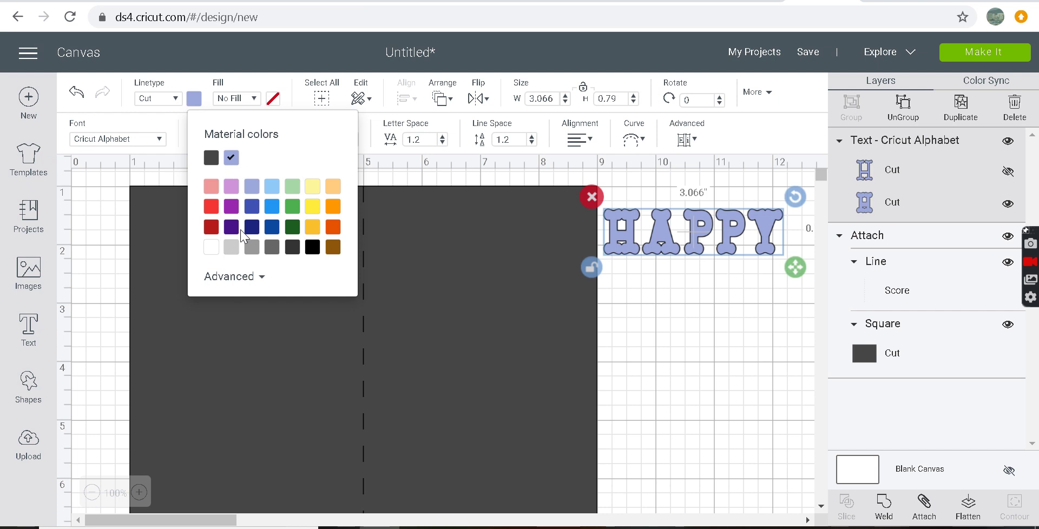
left_click(253, 207)
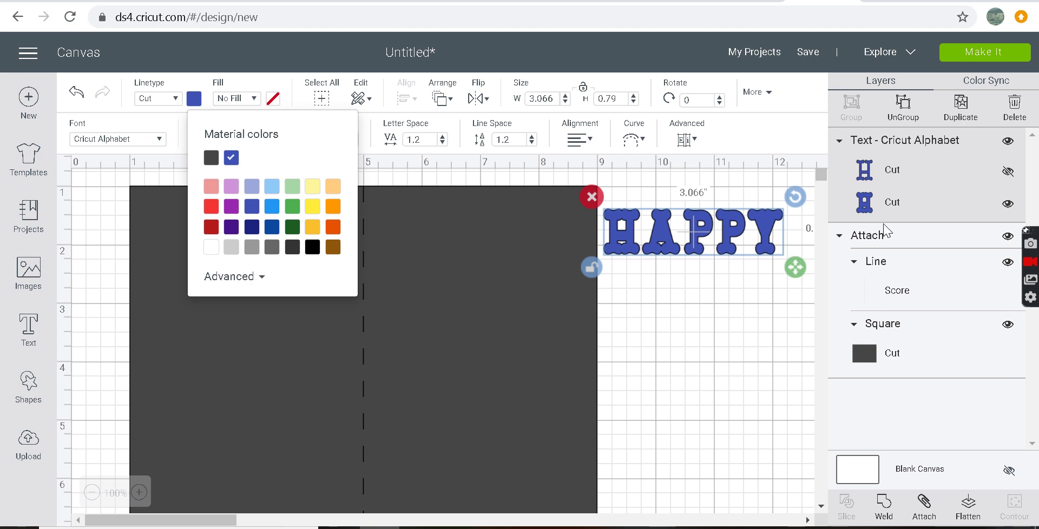
Make both the front and backing layers of the HAPPY text visible
left_click(1005, 205)
left_click(1008, 171)
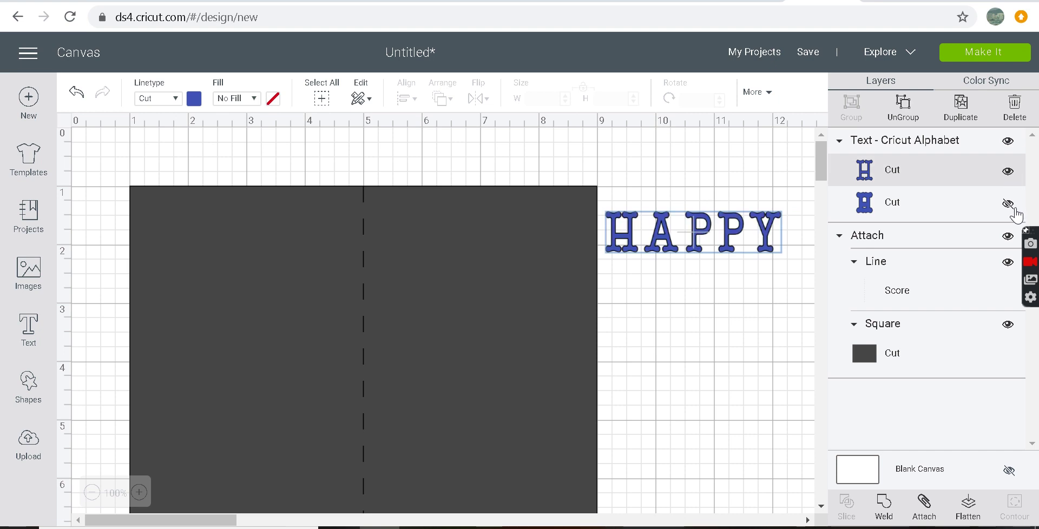
left_click(1009, 204)
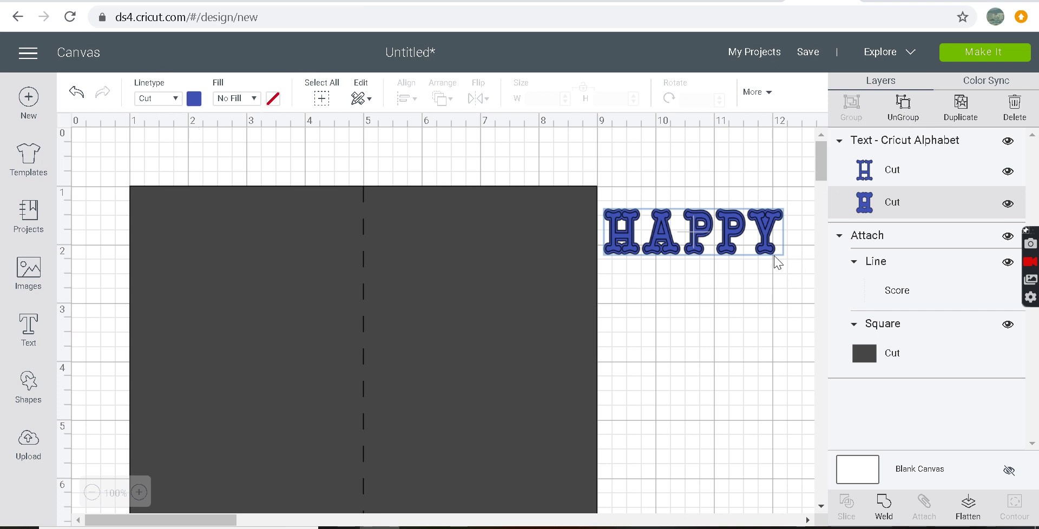
left_click(174, 103)
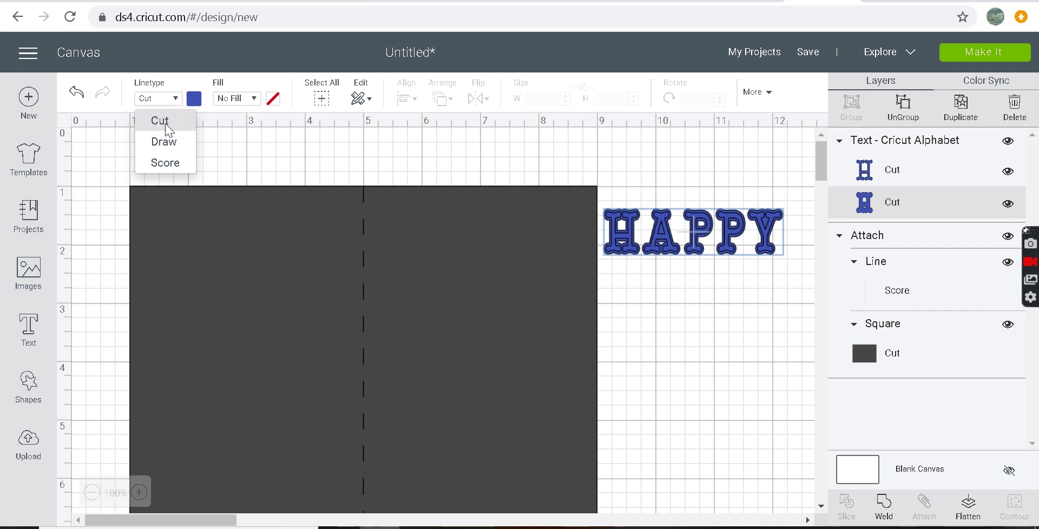
left_click(175, 99)
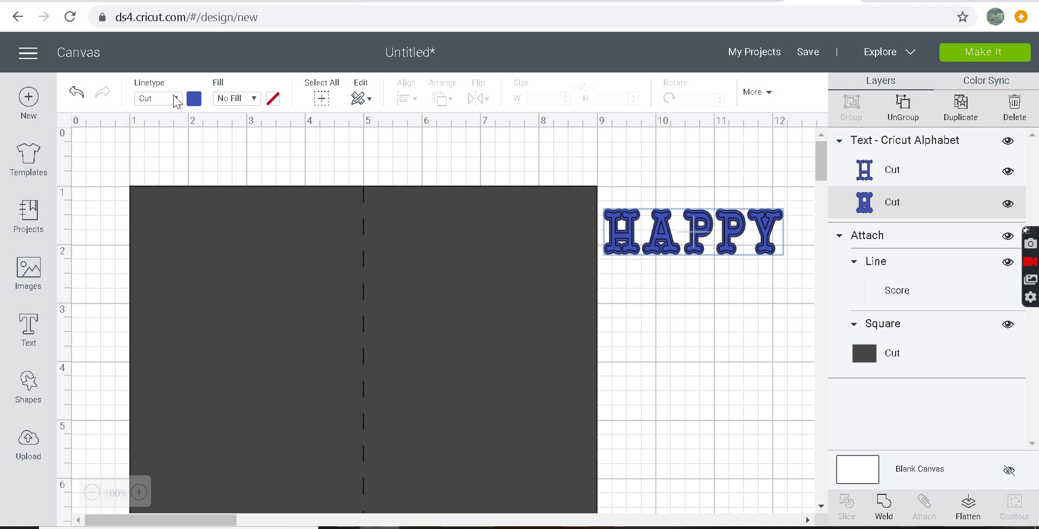
left_click(251, 99)
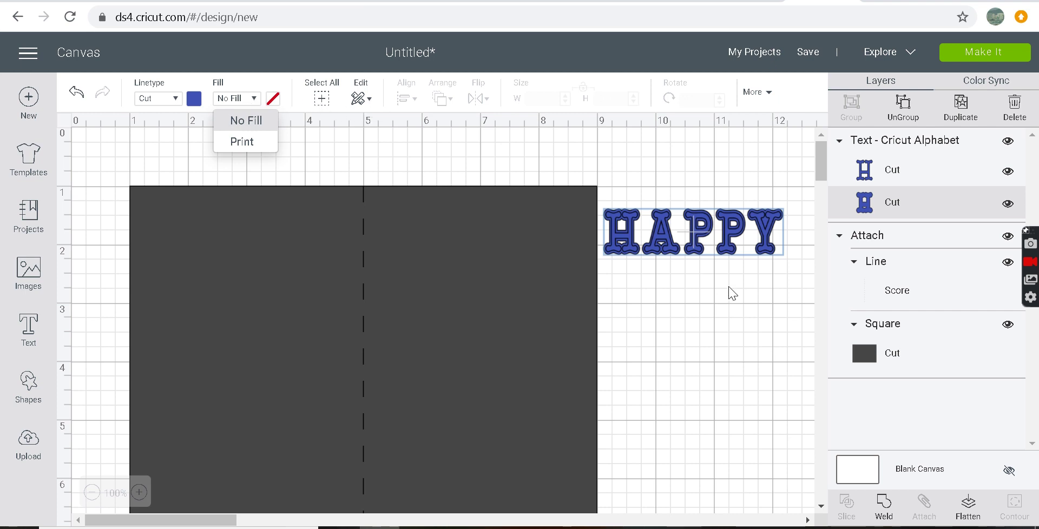
Set the letter spacing of the HAPPY text to 1
left_click(690, 253)
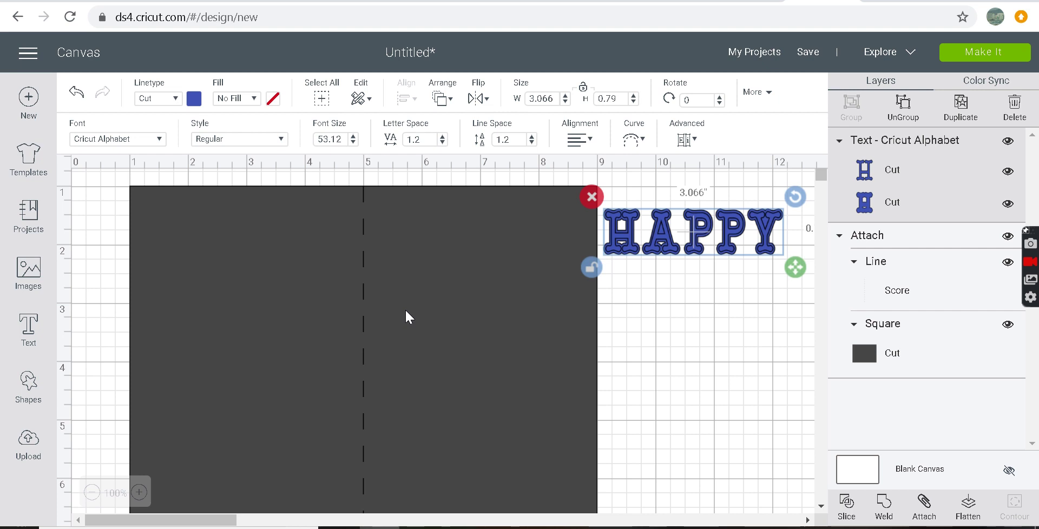
left_click(428, 139)
key("BackSpace")
key("BackSpace")
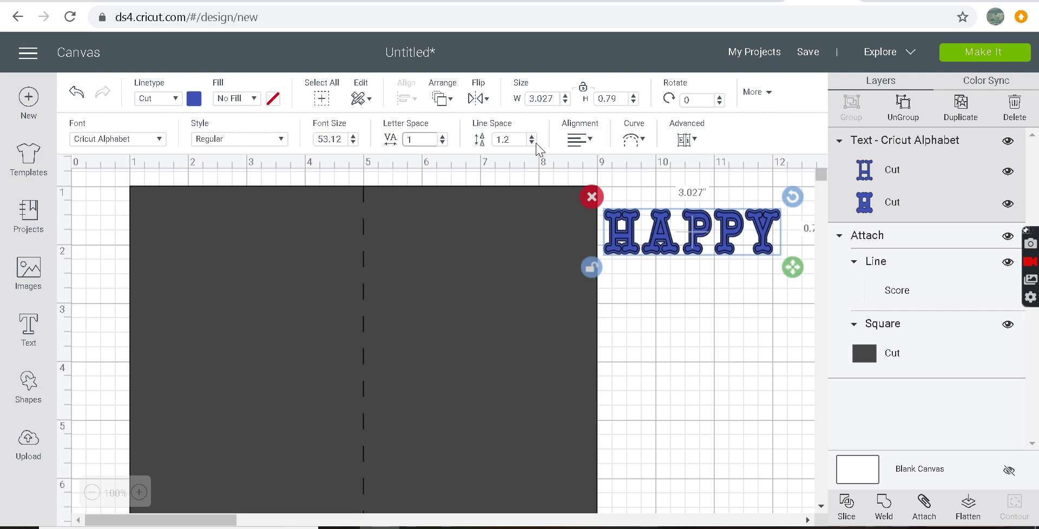
Try curving the HAPPY text to a diameter of about 2.255 and reset the curve diameter to 0
left_click(578, 142)
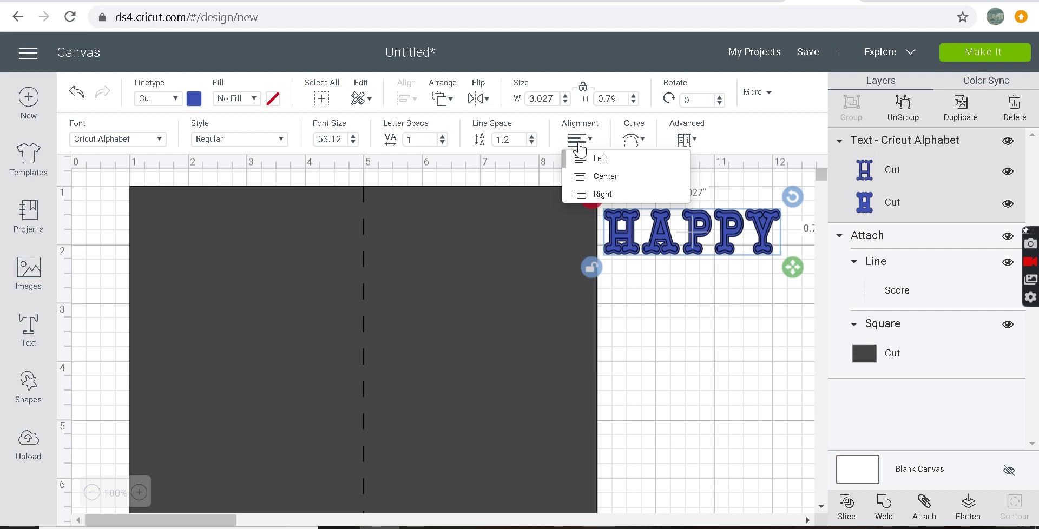
left_click(639, 141)
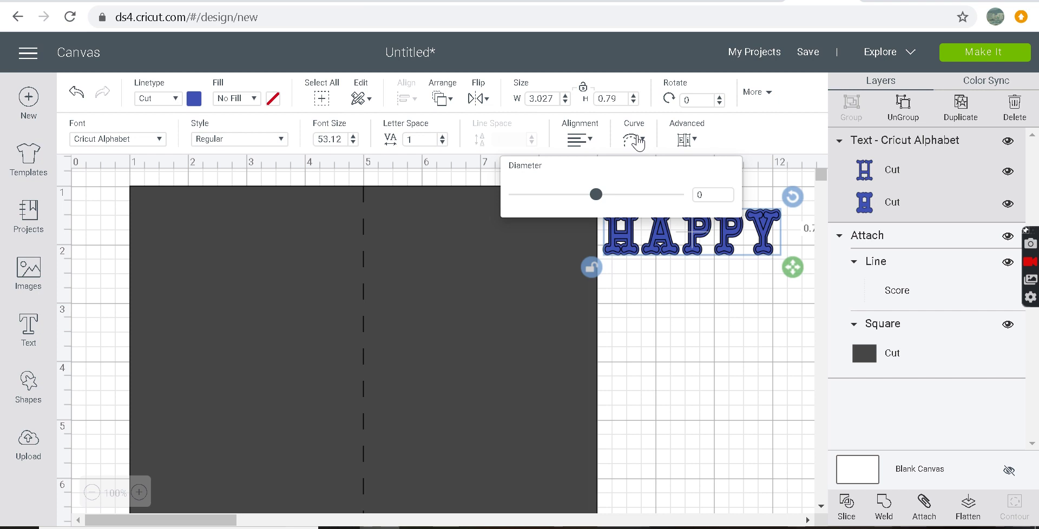
left_click_drag(596, 195, 675, 205)
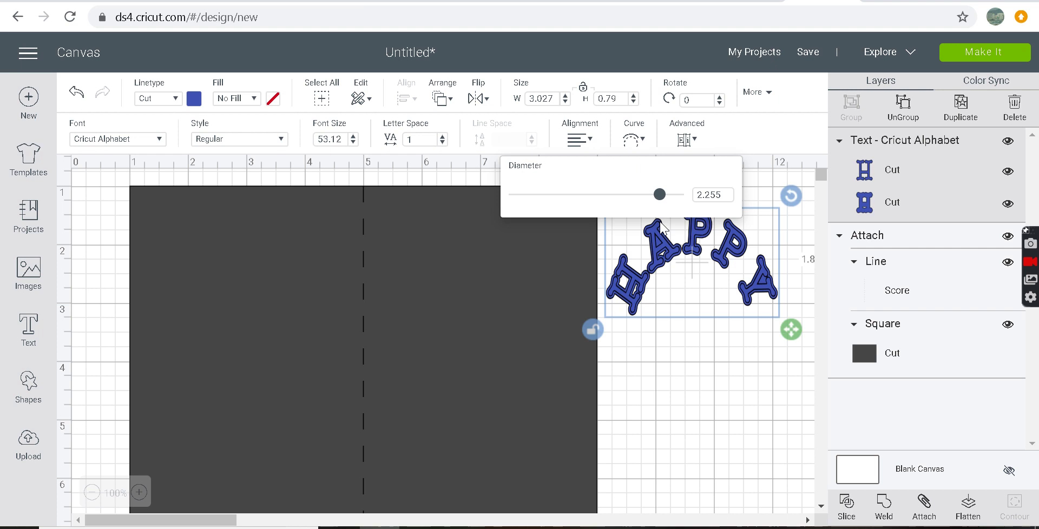
double_click(731, 196)
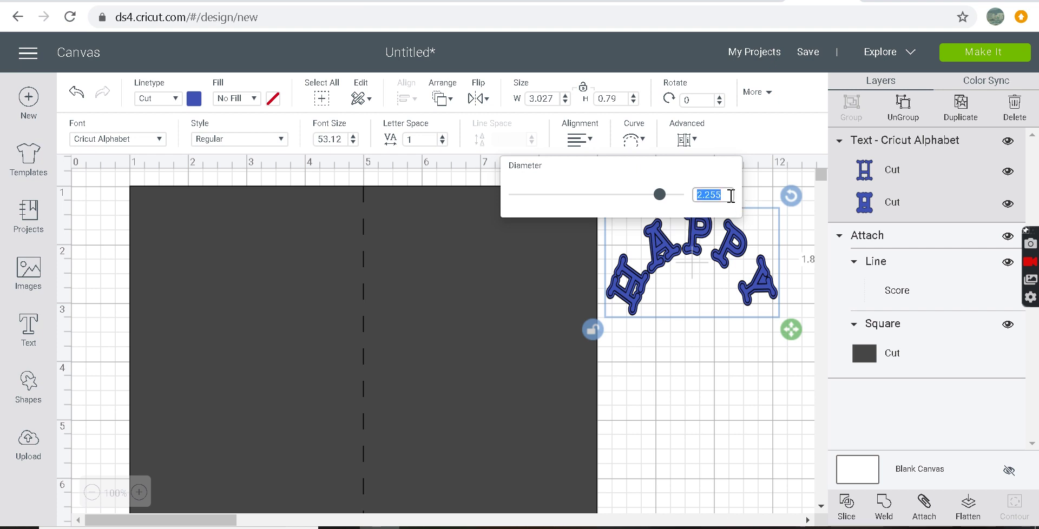
type("0")
key("Return")
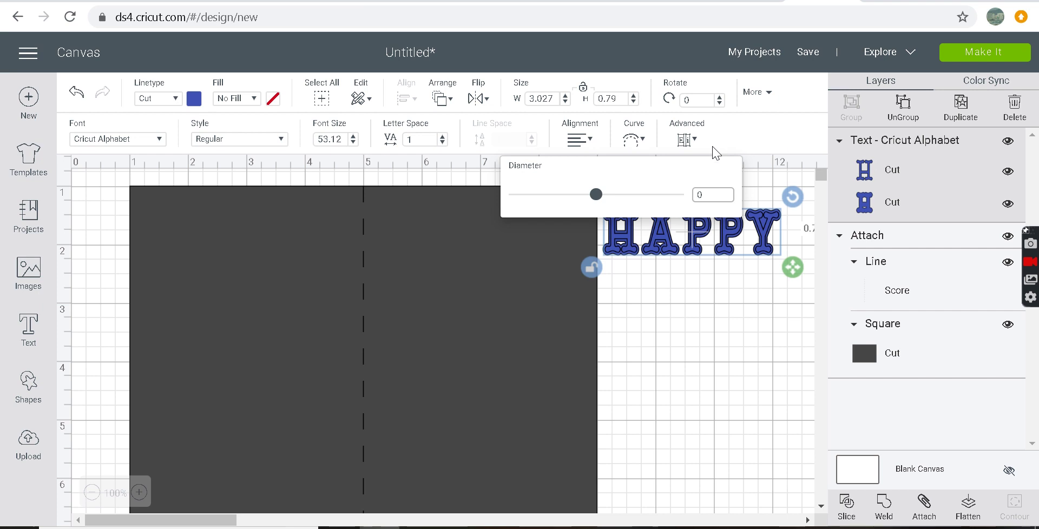
Ungroup the HAPPY text into separate layers and recolour its backing layer light blue
left_click(688, 142)
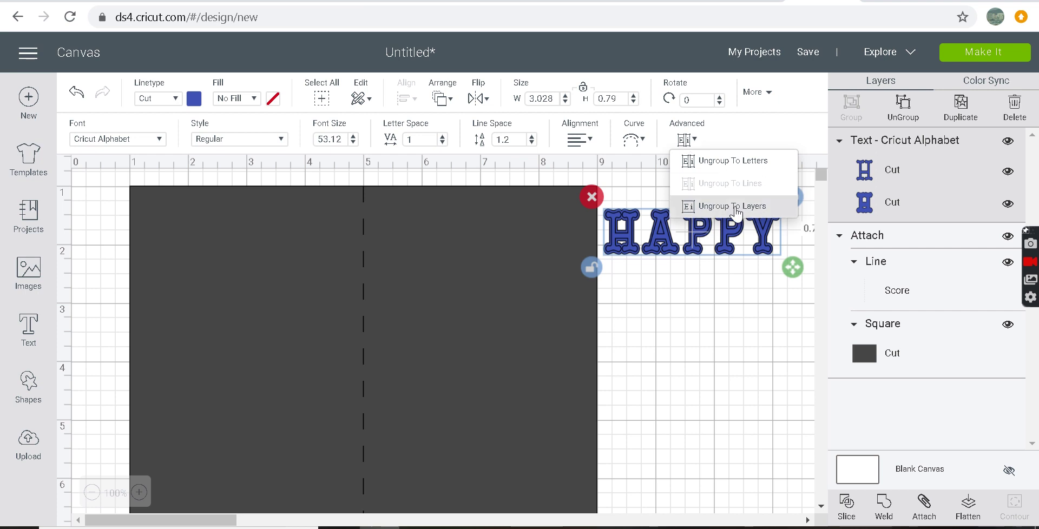
left_click(737, 209)
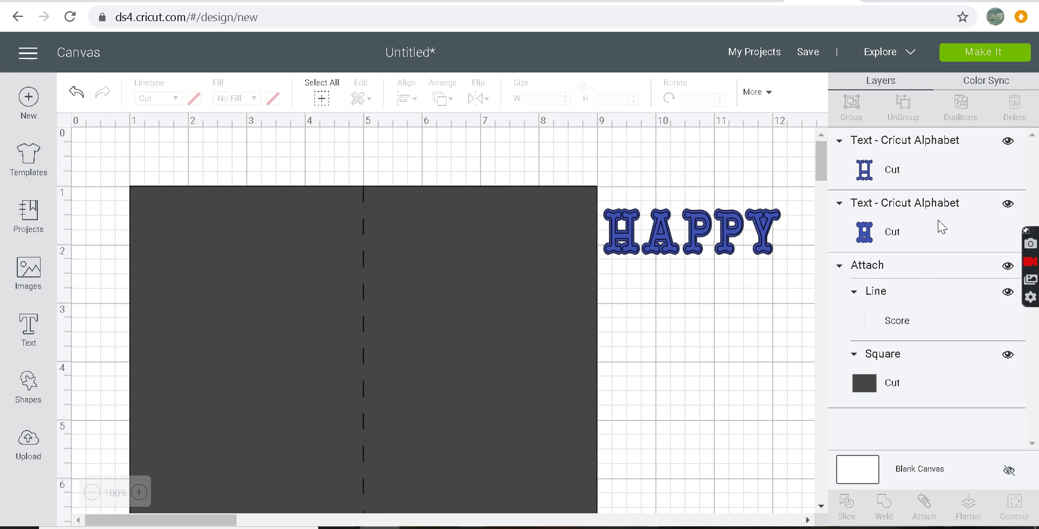
left_click(879, 235)
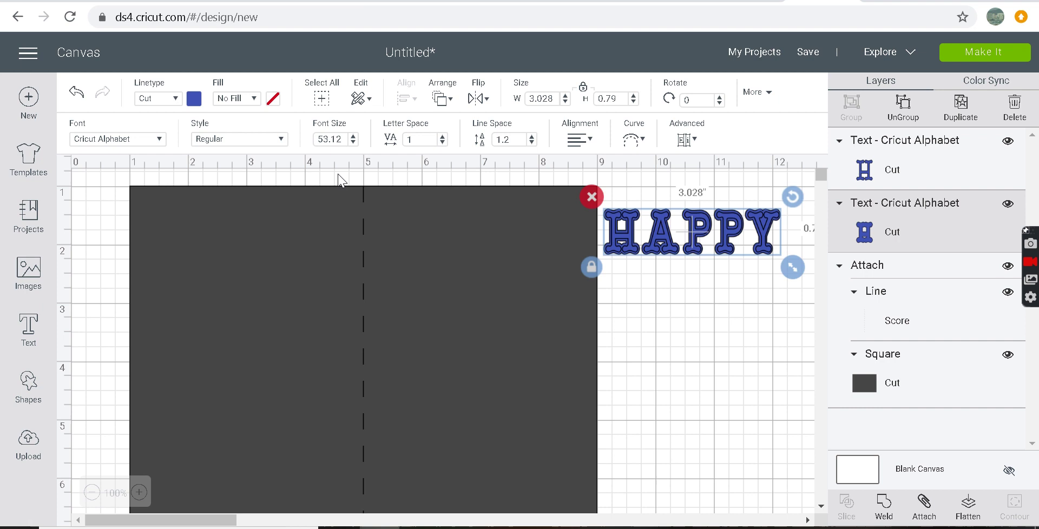
left_click(198, 99)
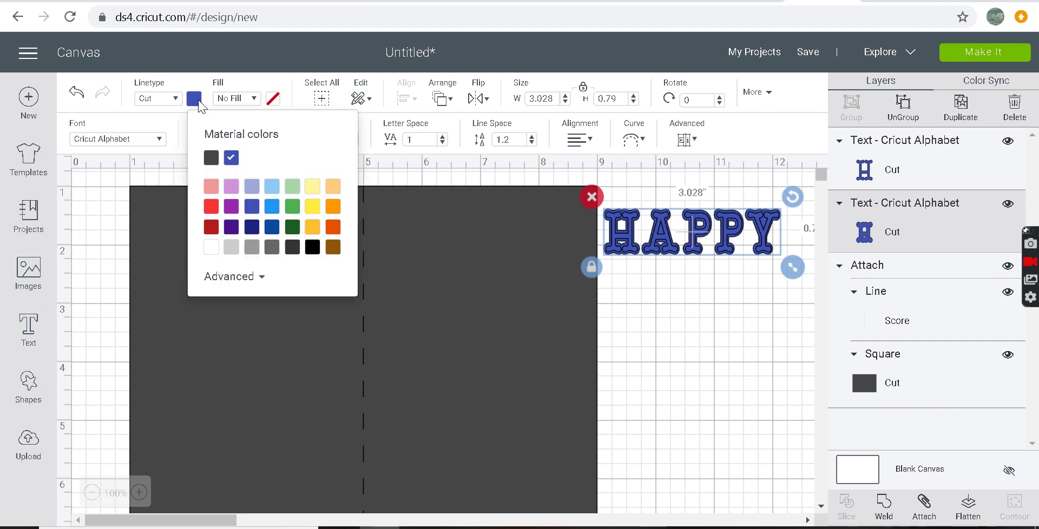
left_click(251, 188)
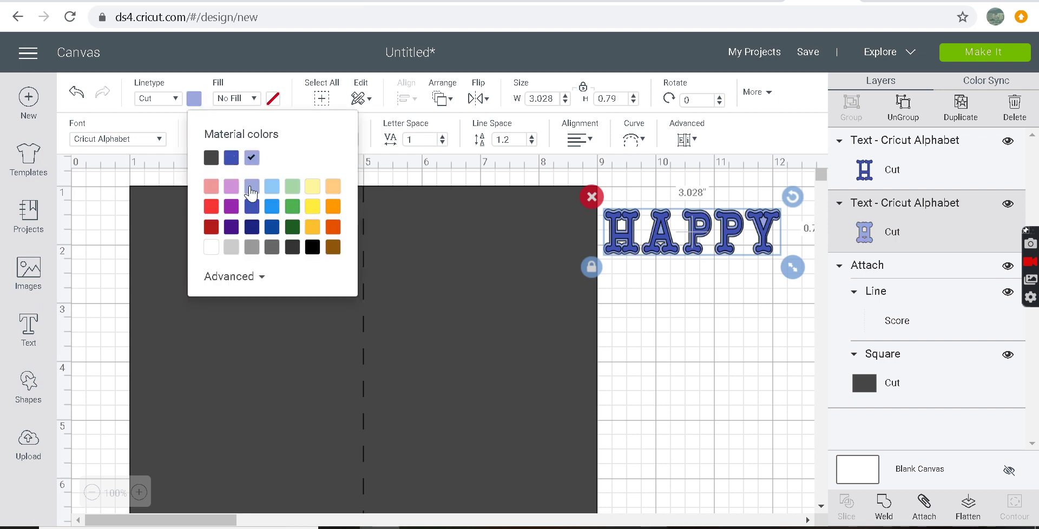
left_click(271, 192)
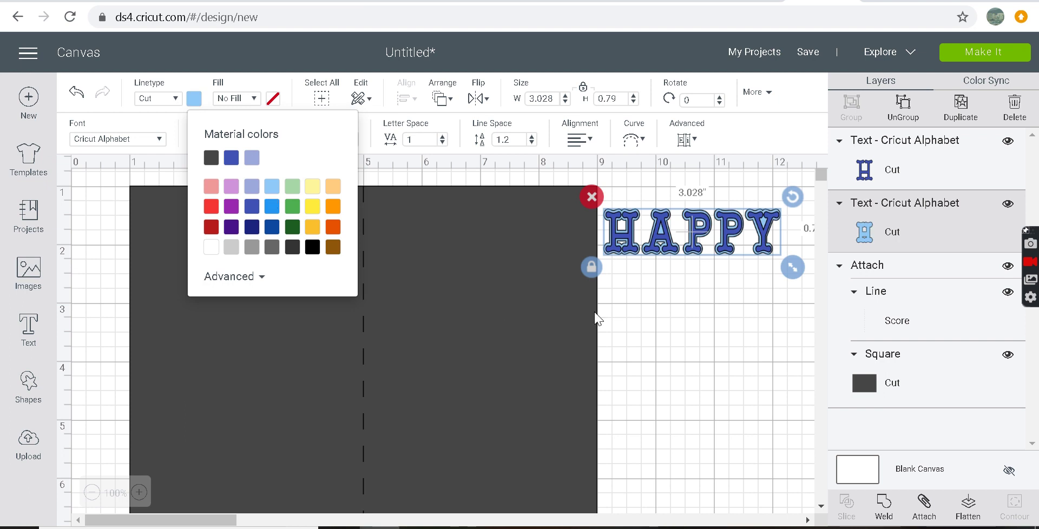
left_click(643, 327)
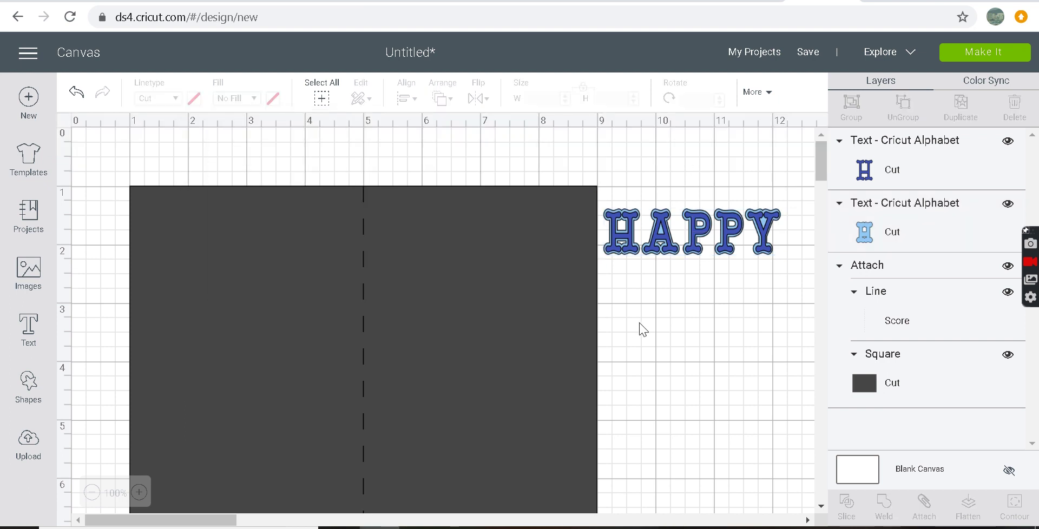
left_click(671, 243)
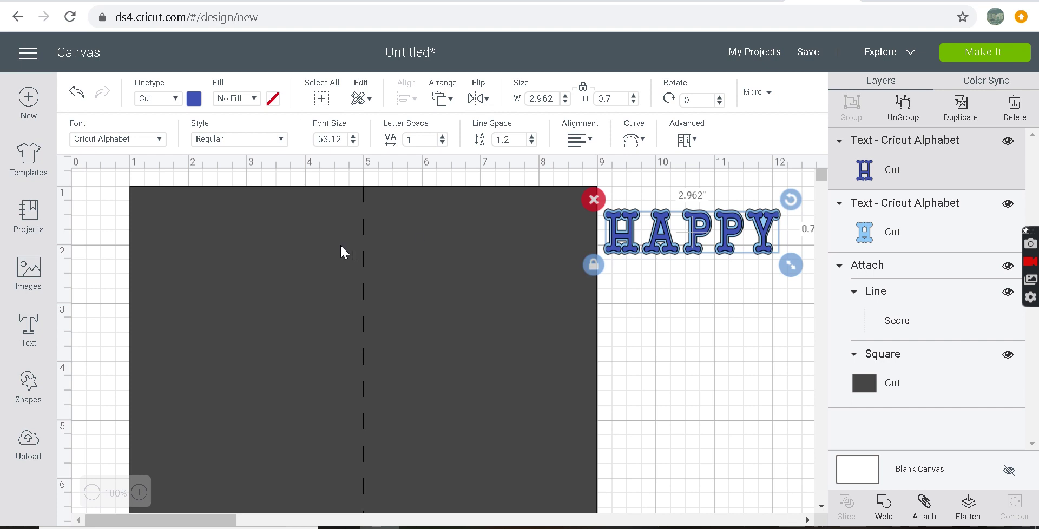
Add a new text object reading HOLIDAYS in Cricut Alphabet
left_click(28, 333)
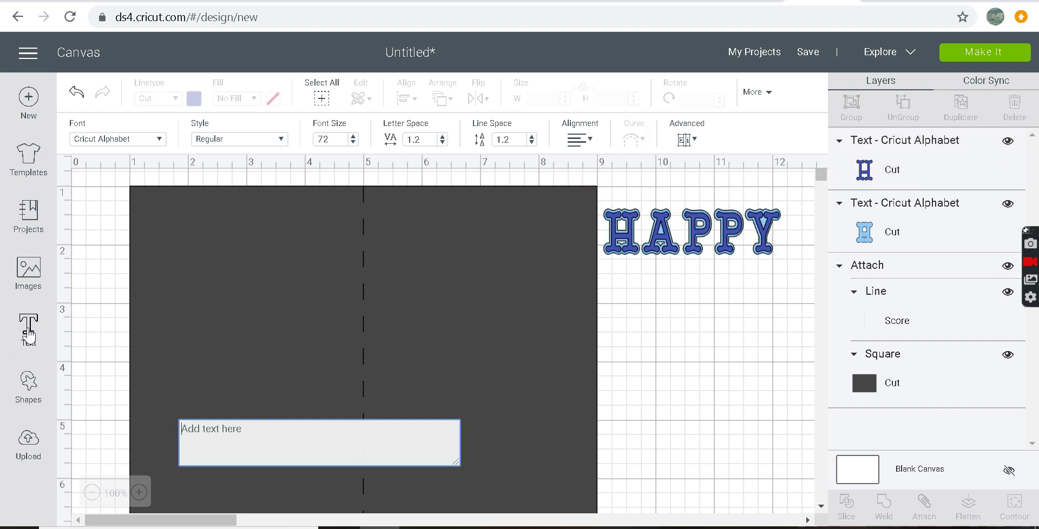
type("H")
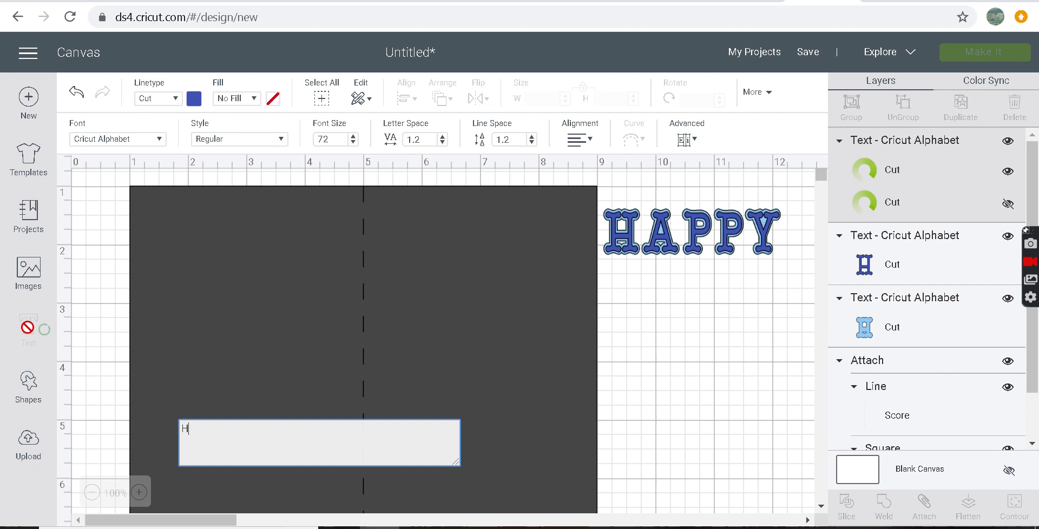
type("OLIDAYS")
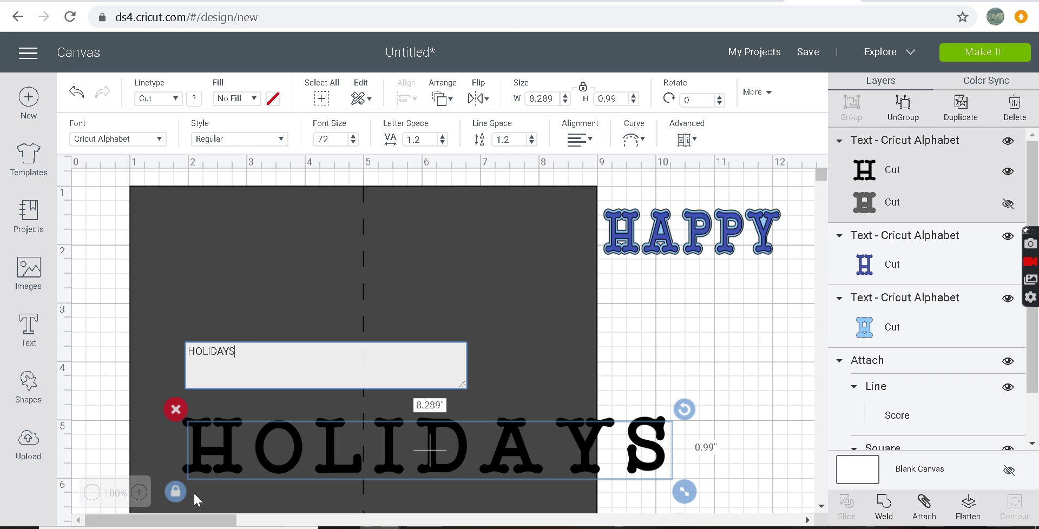
Unlock the proportions of the HOLIDAYS text and resize it to 3.5 inches wide and 0.7 inches high
left_click(175, 492)
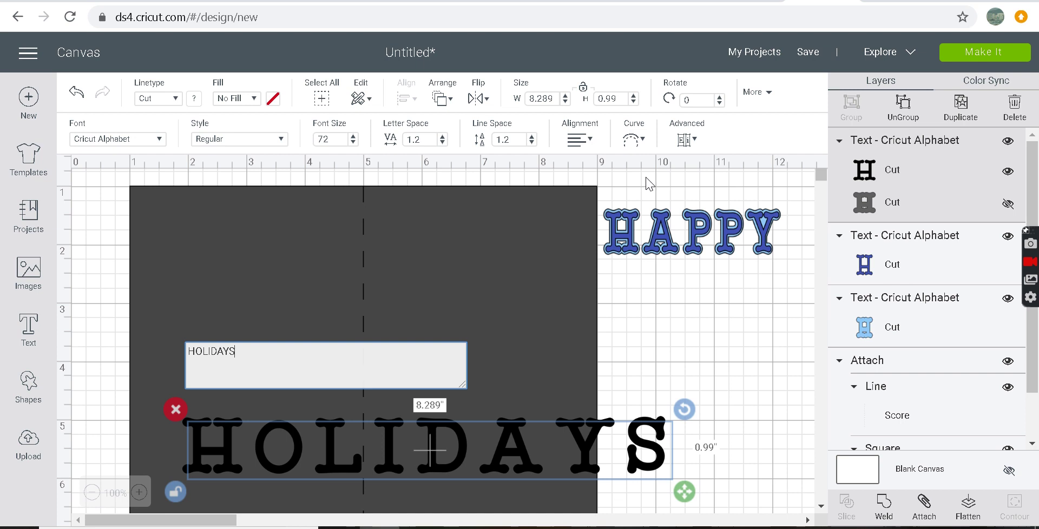
left_click(542, 98)
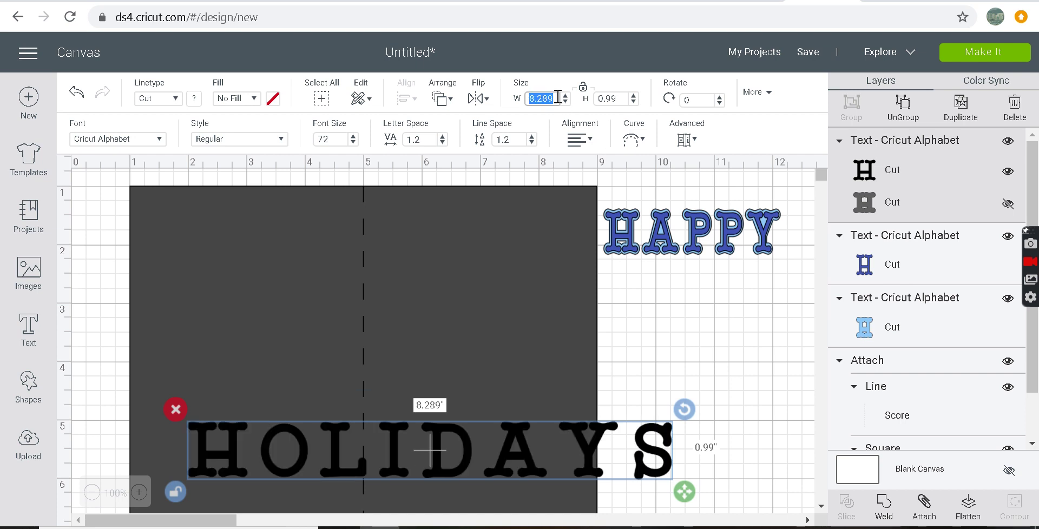
type("3.5")
key("Return")
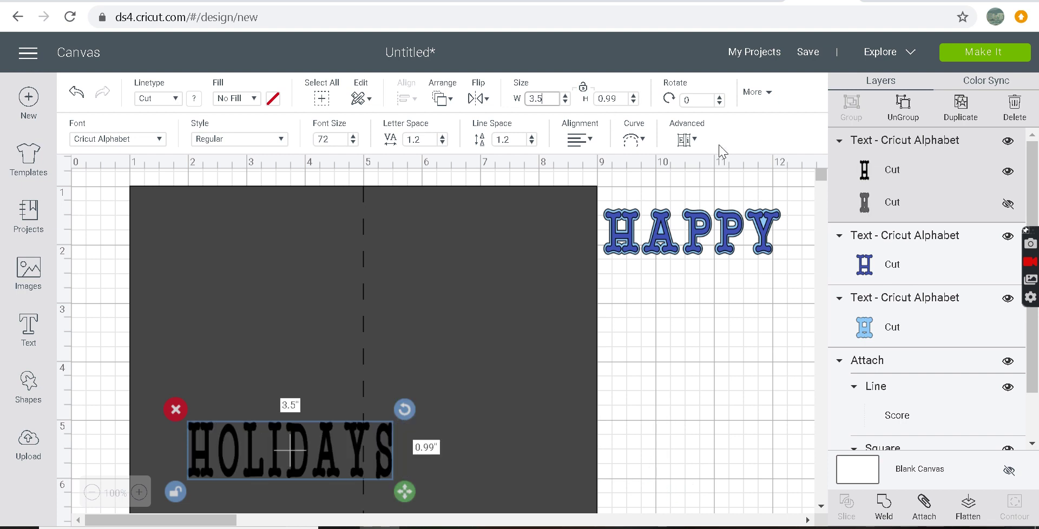
left_click(626, 99)
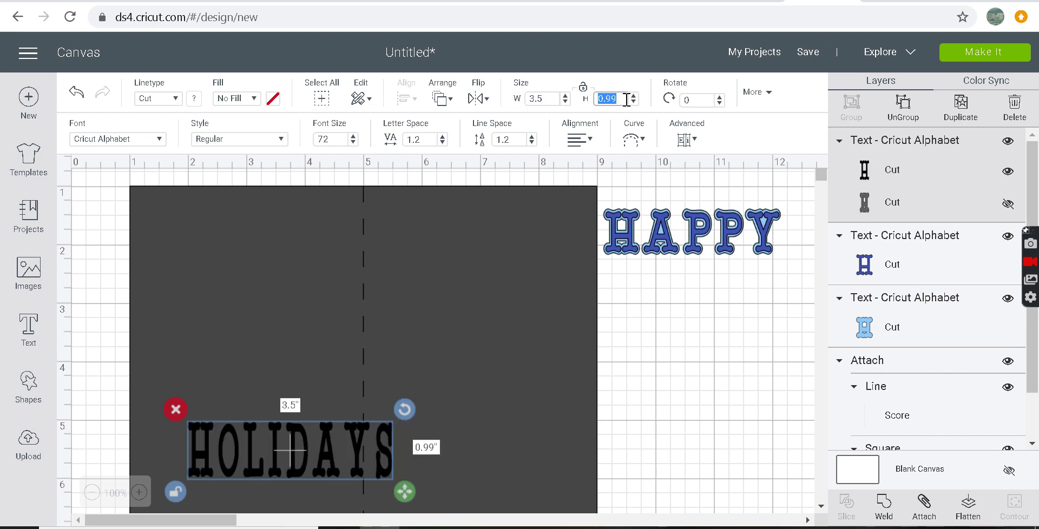
type("7")
key("Return")
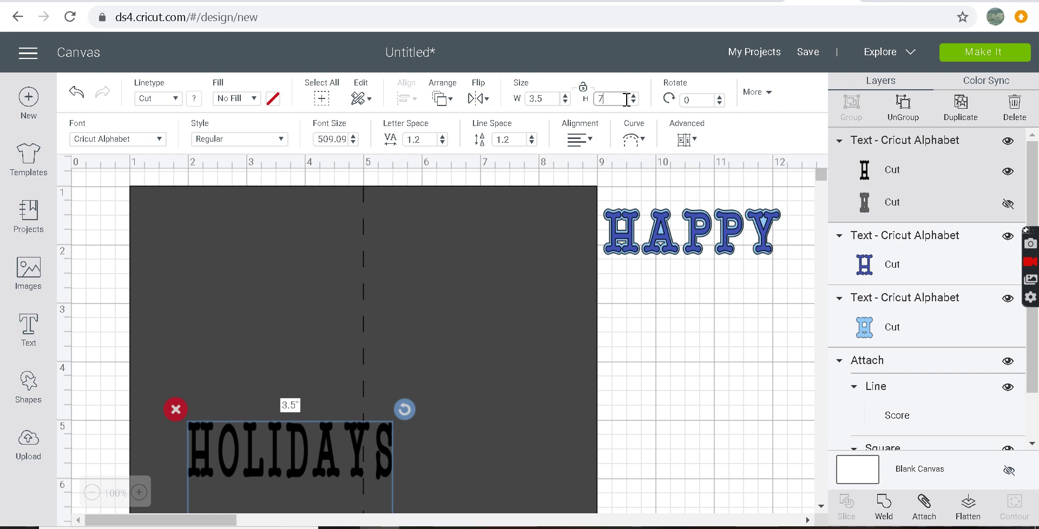
key("BackSpace")
type(".7")
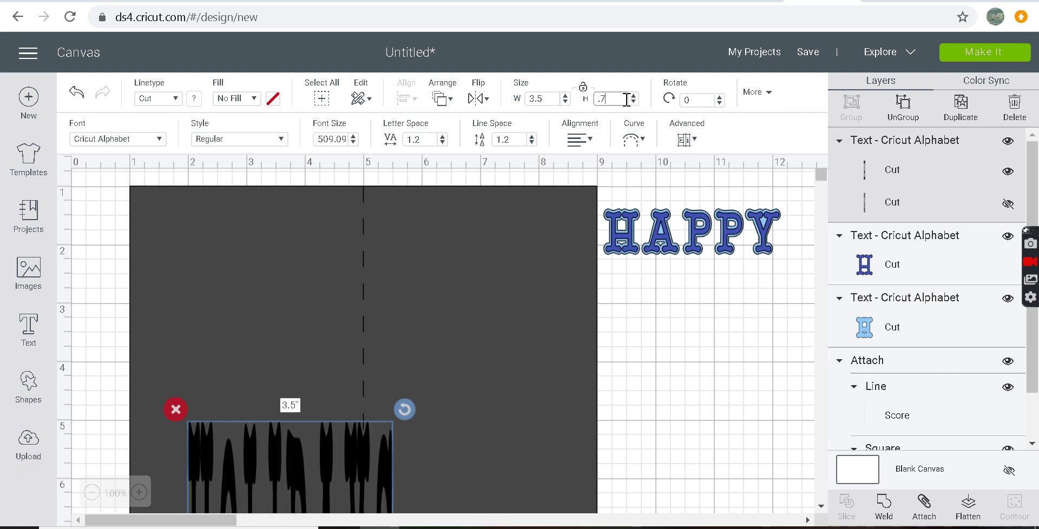
key("Return")
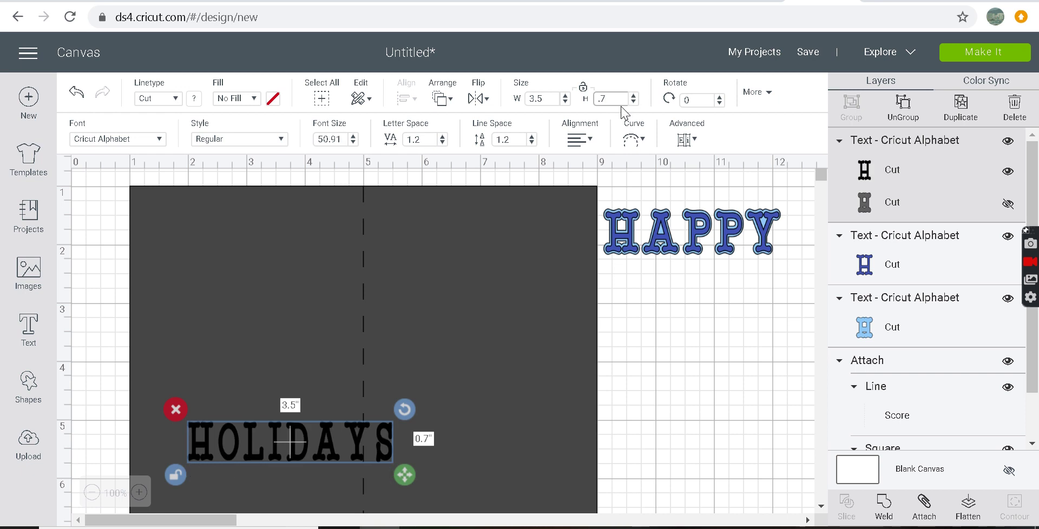
Try a width of 3 inches for the HOLIDAYS text and set it back to 3.5 by 0.7 inches
left_click(176, 478)
left_click(546, 101)
key("BackSpace")
key("BackSpace")
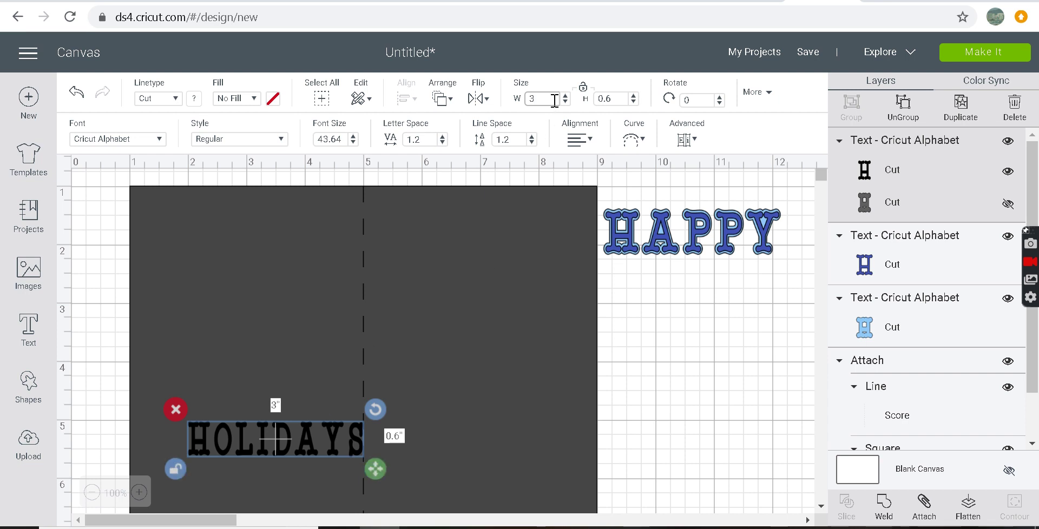
type("5")
left_click(621, 99)
key("BackSpace")
type("7")
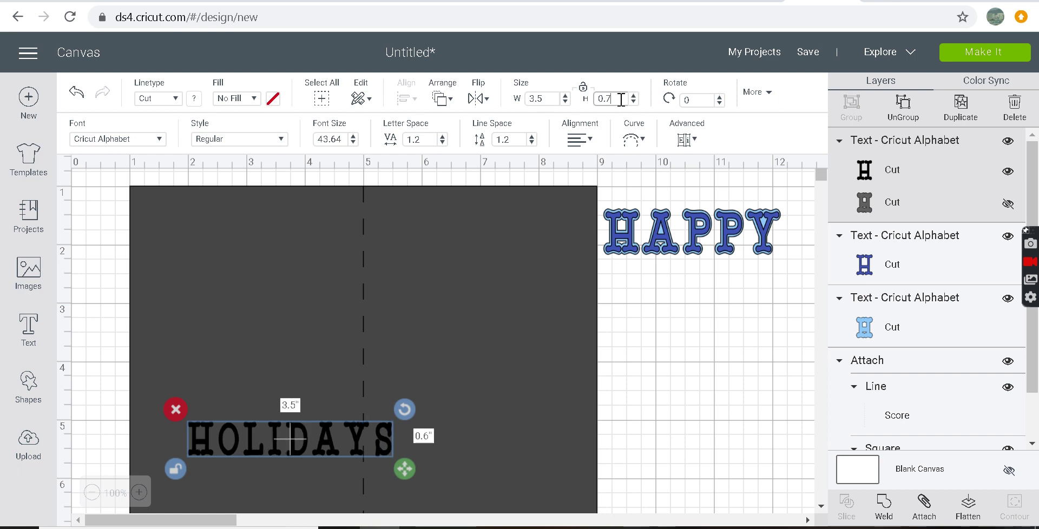
key("Return")
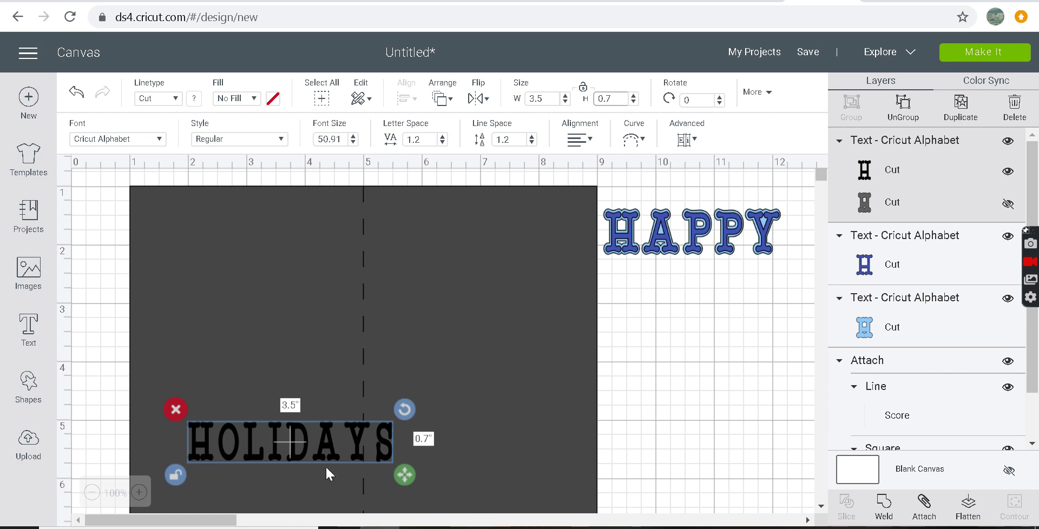
Move the HOLIDAYS text onto the blank canvas below HAPPY and make its backing layer visible
left_click_drag(292, 454, 490, 175)
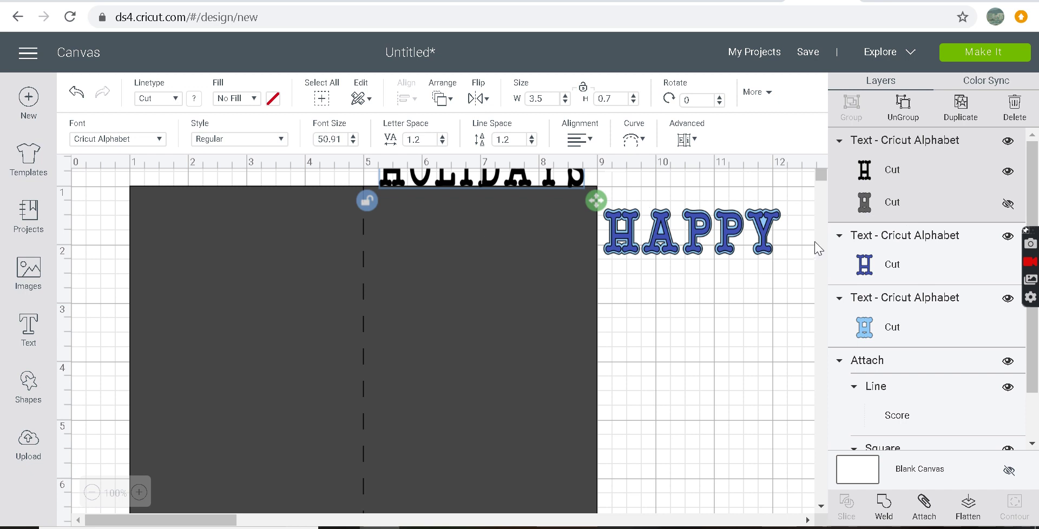
left_click_drag(521, 177, 766, 387)
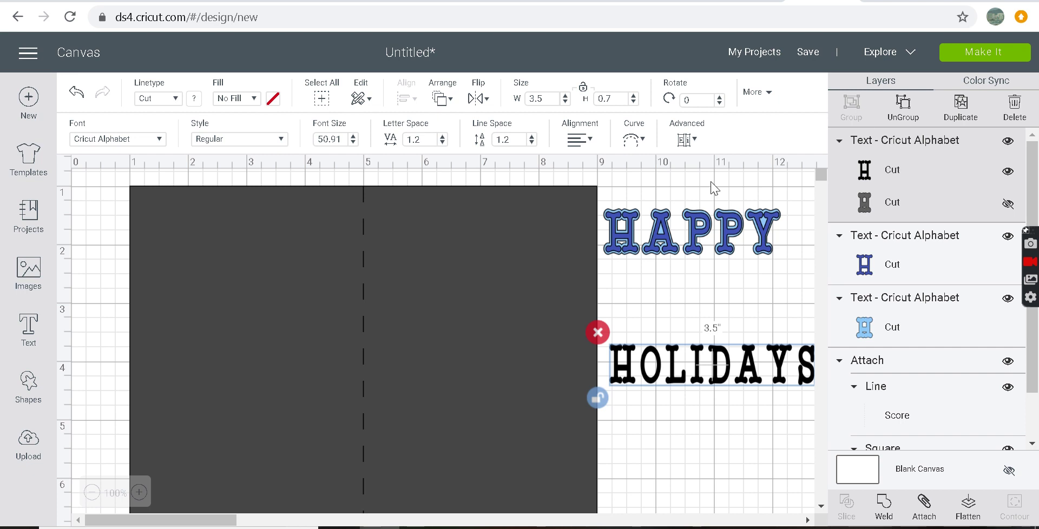
left_click(1010, 204)
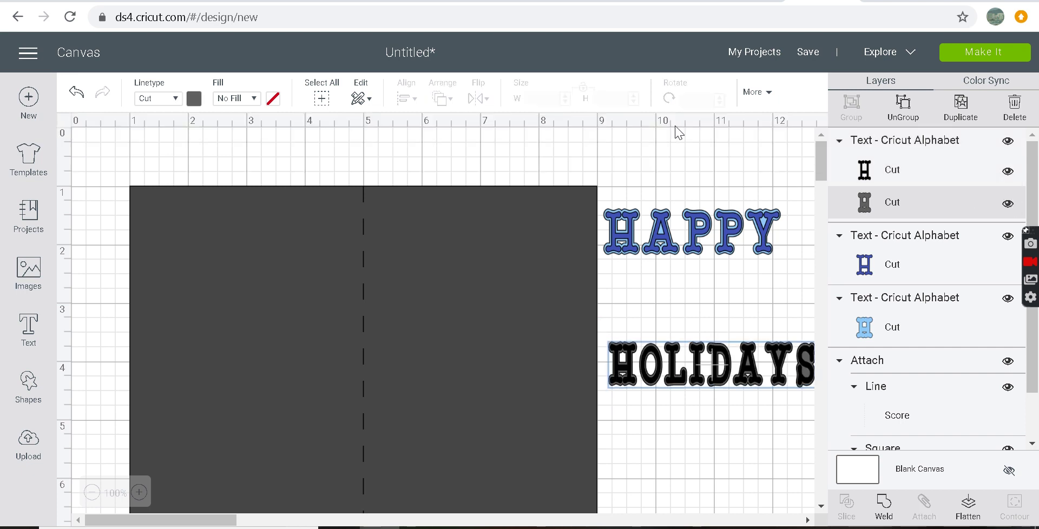
left_click(715, 374)
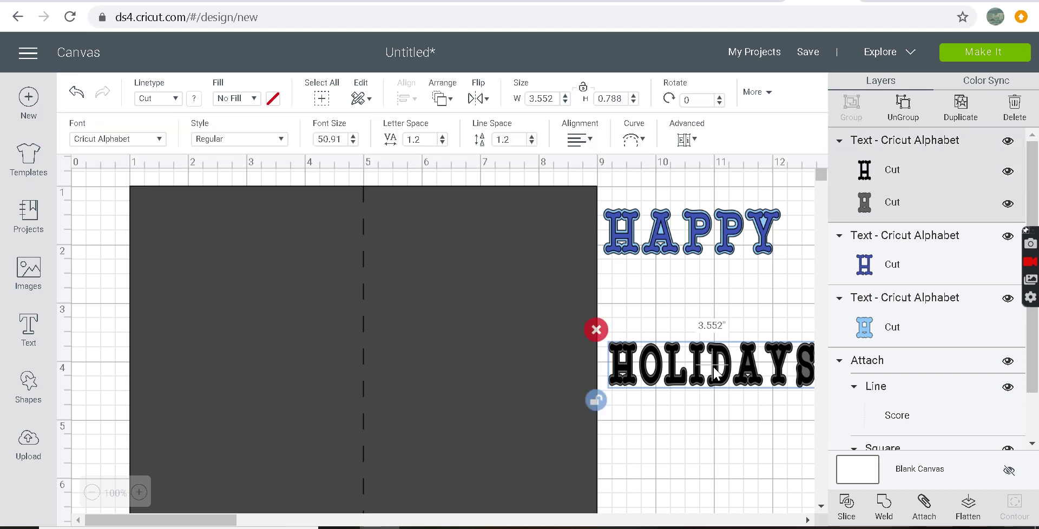
Hide the front layer of HOLIDAYS and move the text up beside HAPPY, partly over the card base
left_click(1009, 172)
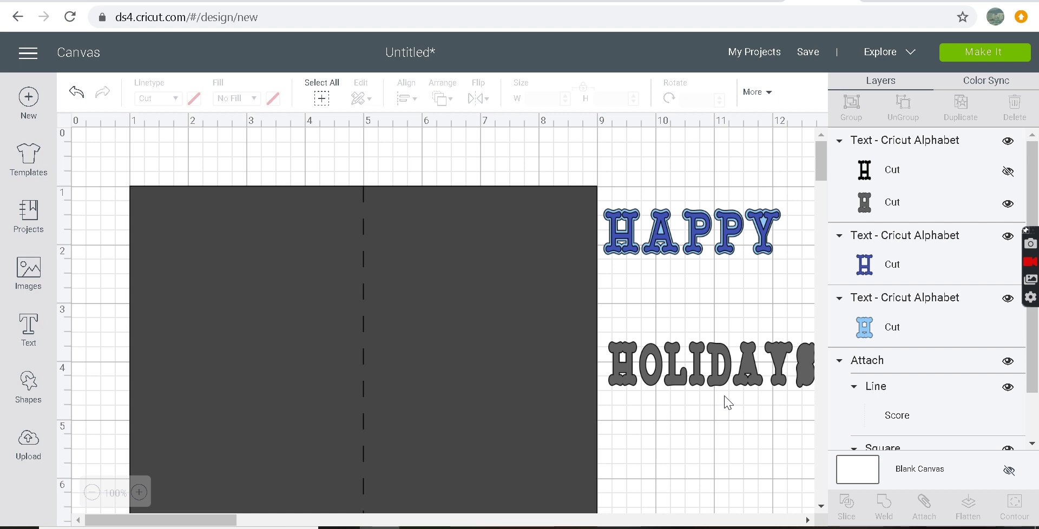
left_click(728, 372)
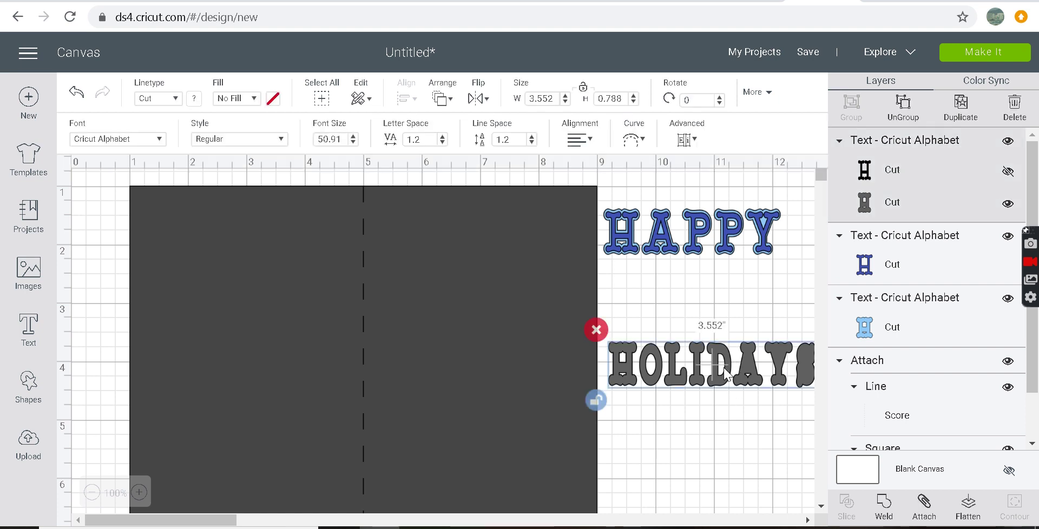
left_click_drag(728, 372, 551, 255)
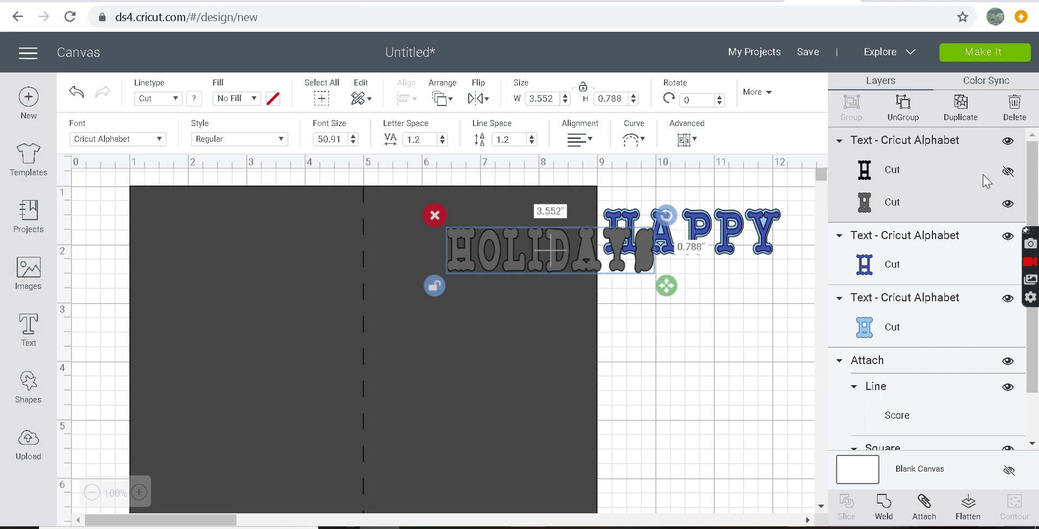
Show the front layer of HOLIDAYS and move the text to the upper edge of the card base's right half
left_click(1008, 172)
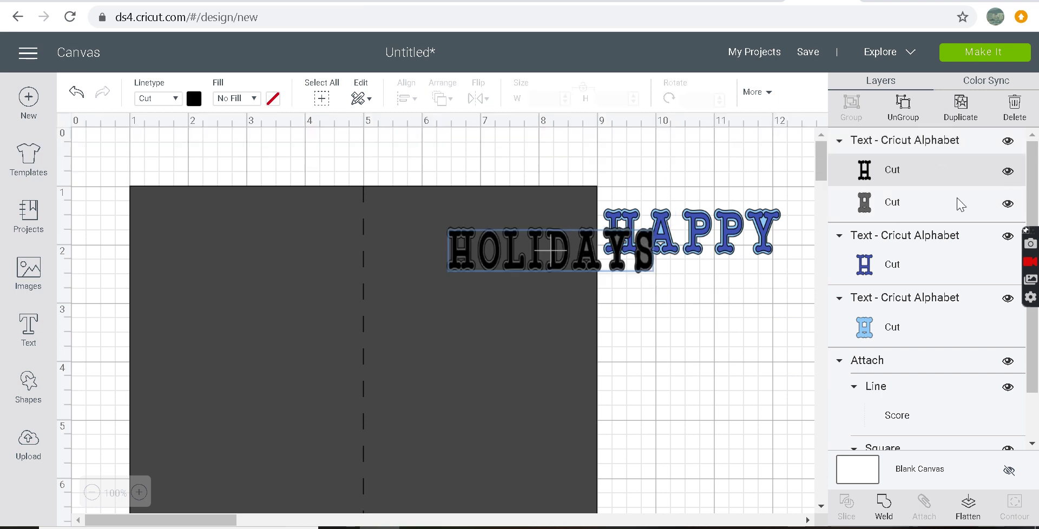
left_click_drag(552, 248, 469, 152)
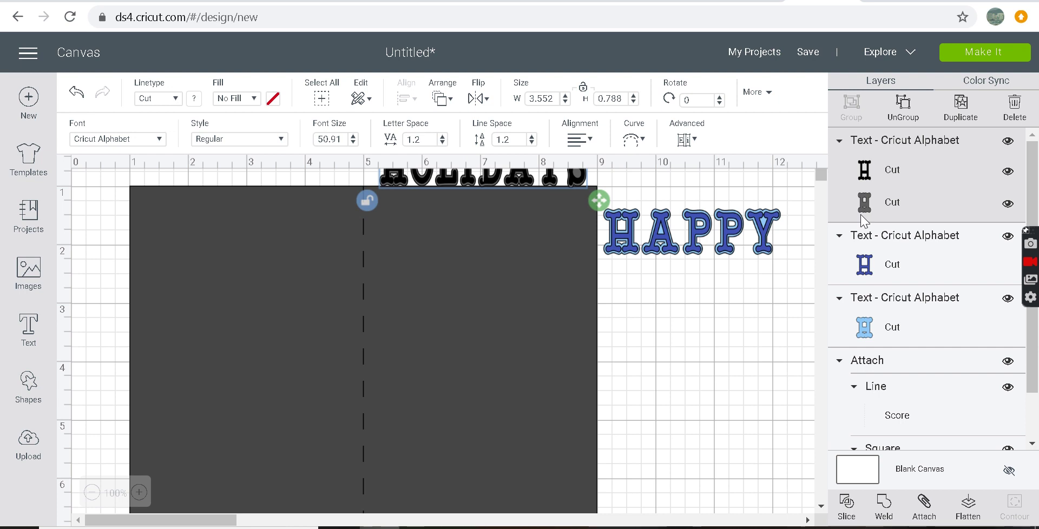
left_click(729, 309)
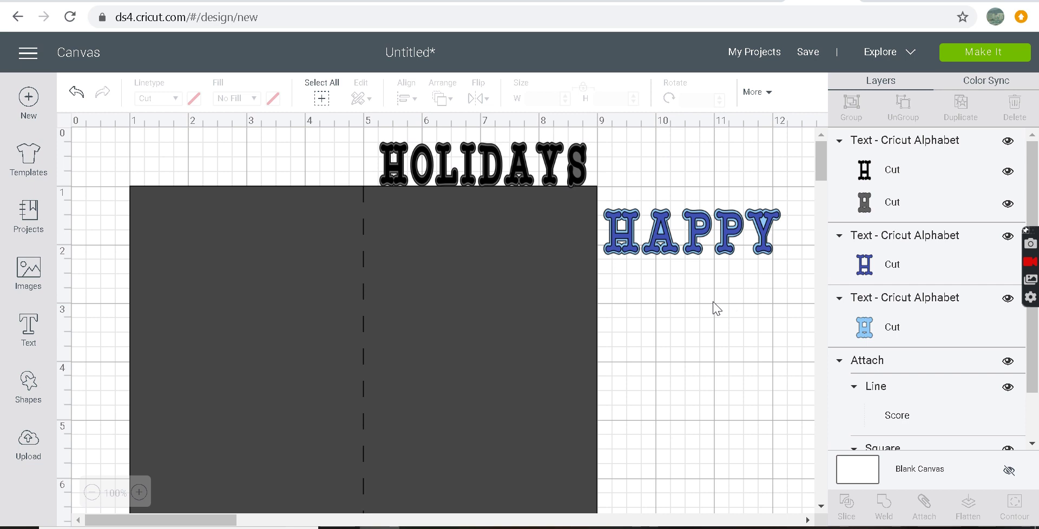
Set the letter space of the HOLIDAYS text to 1 and nudge it into place on the card's upper edge
left_click(489, 181)
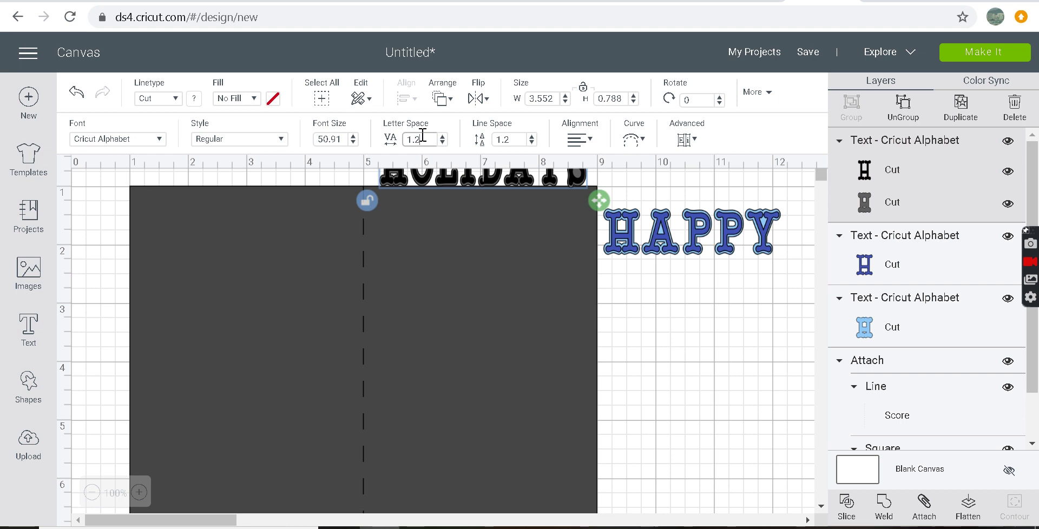
key("BackSpace")
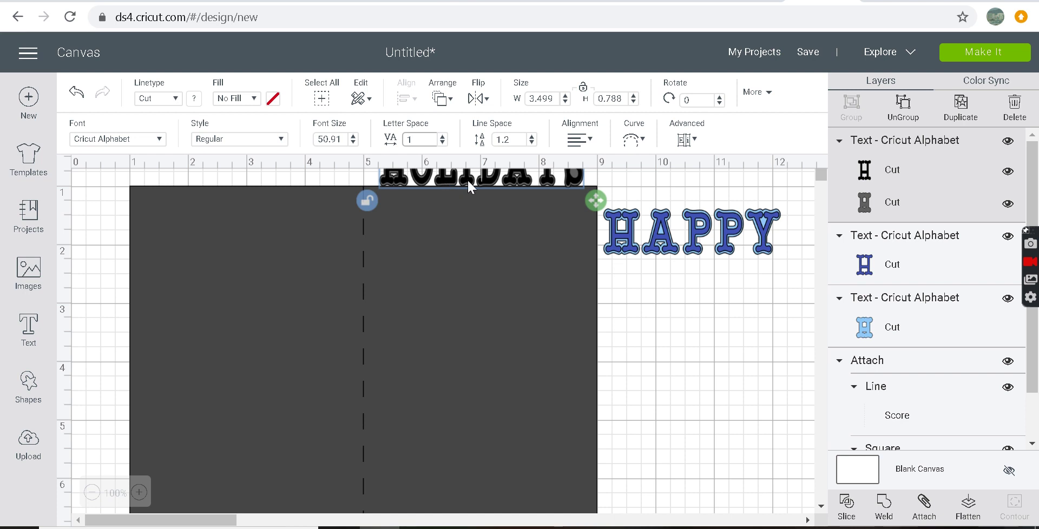
left_click_drag(469, 185, 470, 187)
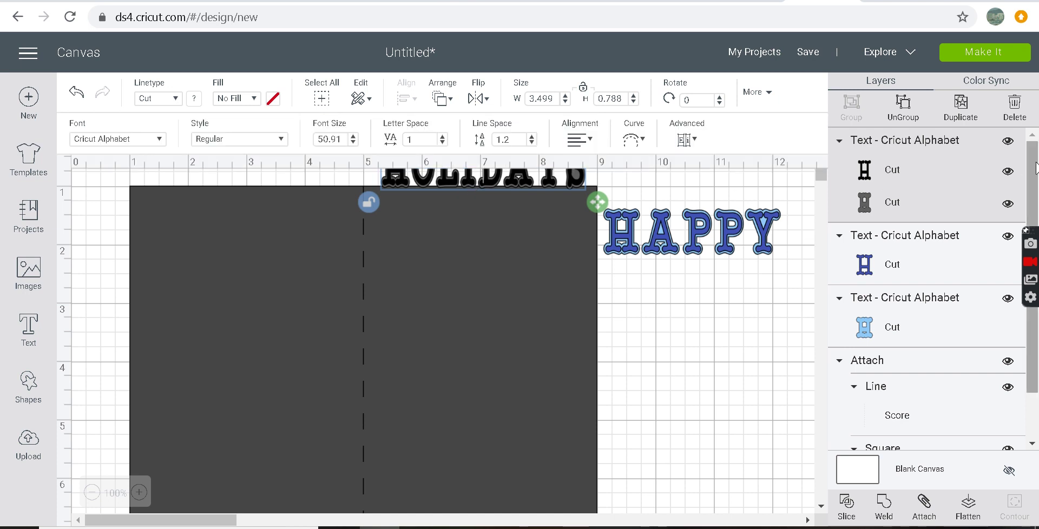
Hide the front layer of HOLIDAYS and attach its backing layer to the scored card base
left_click(1008, 172)
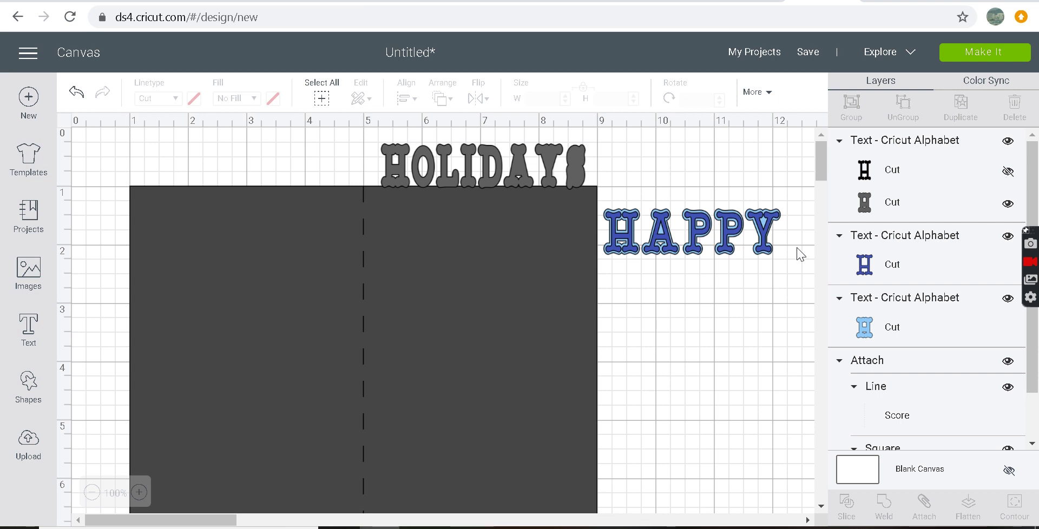
left_click(551, 272)
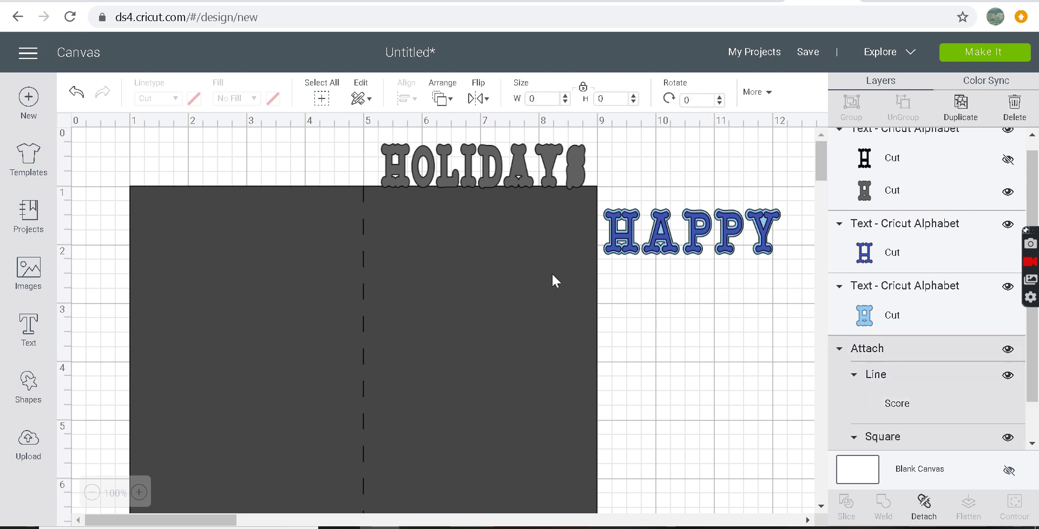
left_click(524, 178, "shift")
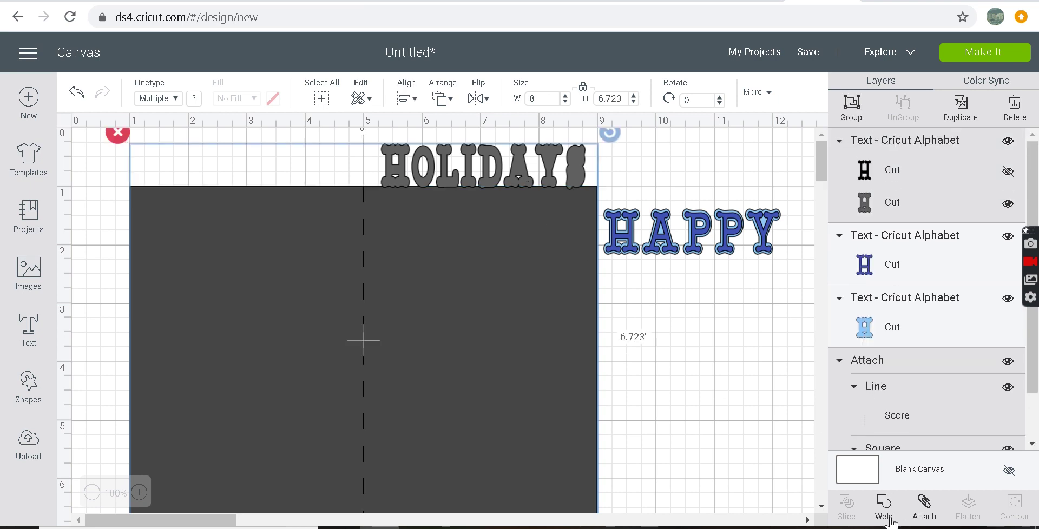
left_click(925, 514)
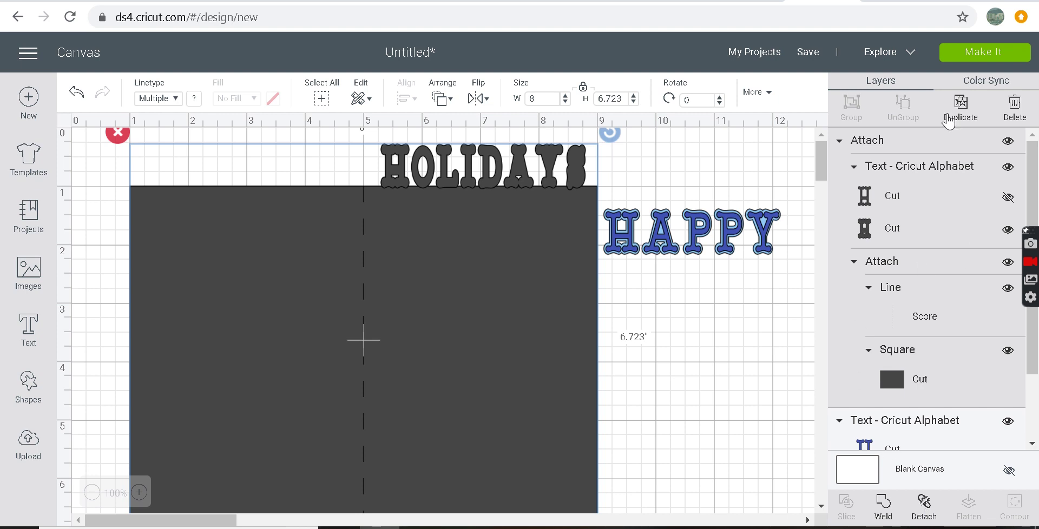
Open the mat preview, return to the canvas and detach the HOLIDAYS text from the card base
left_click(975, 55)
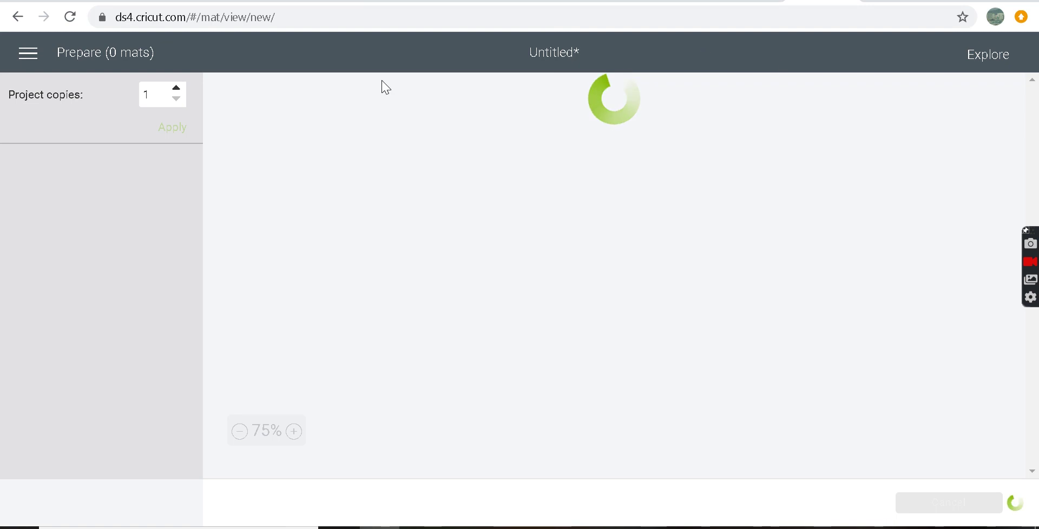
left_click(20, 17)
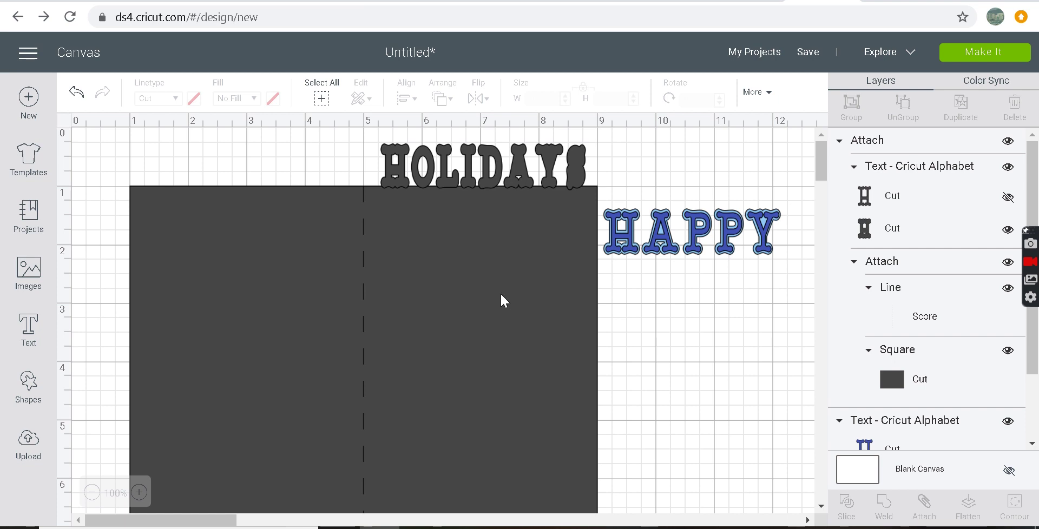
left_click(498, 279)
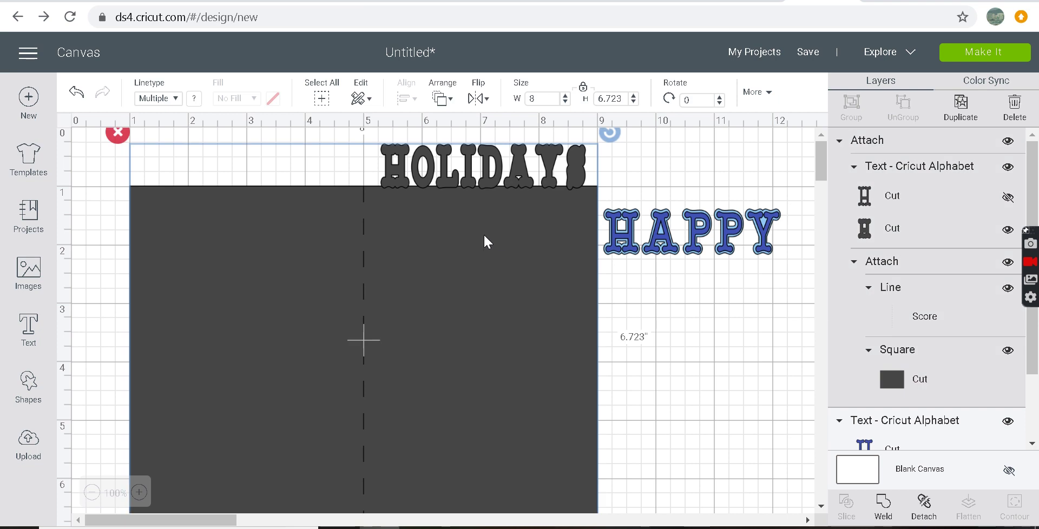
left_click(921, 511)
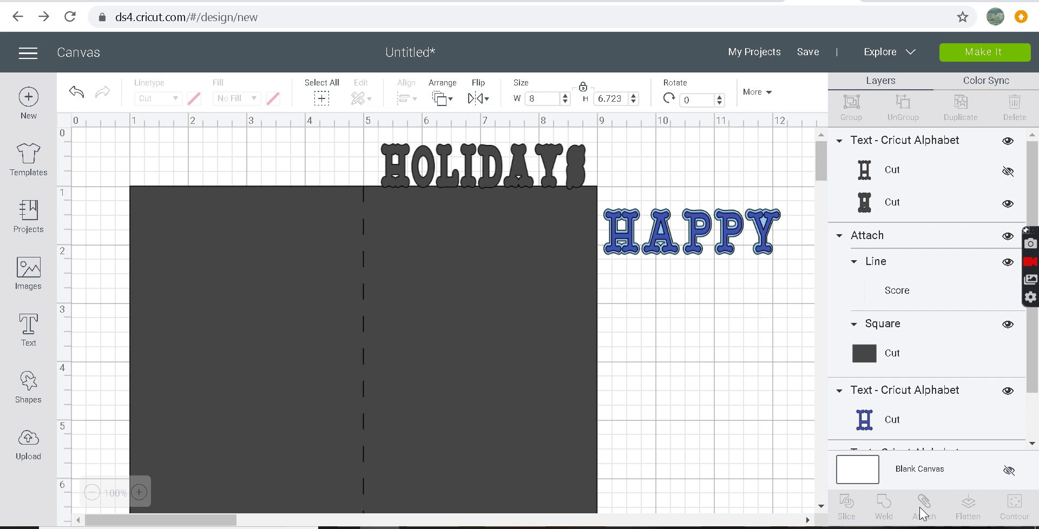
Weld the HOLIDAYS backing layer and the scored card base into a single shape
left_click(507, 468)
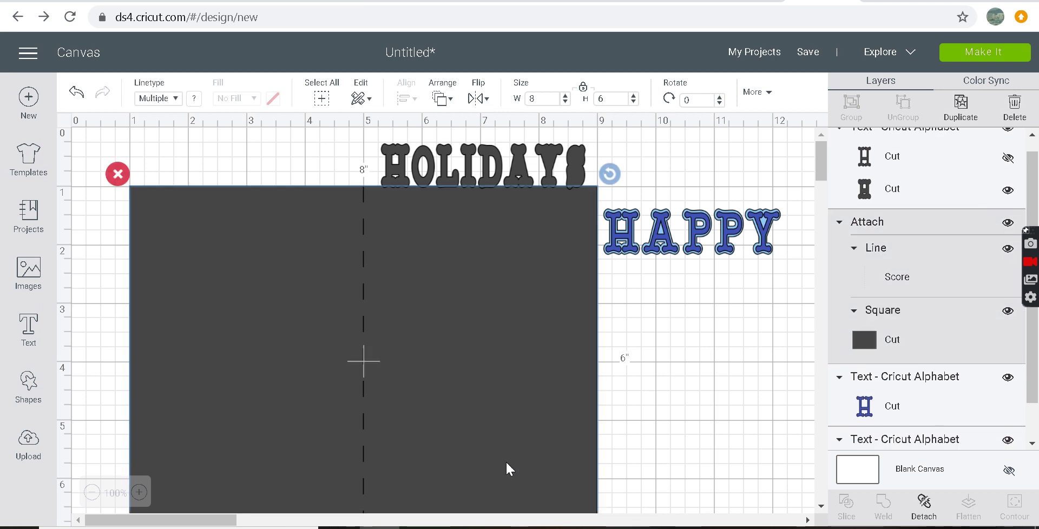
left_click(544, 176)
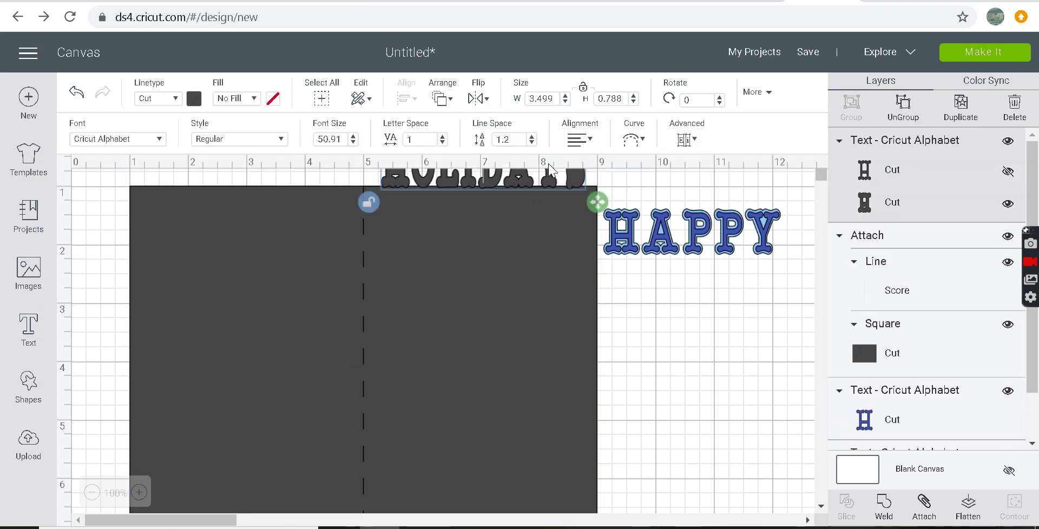
left_click(507, 266, "shift")
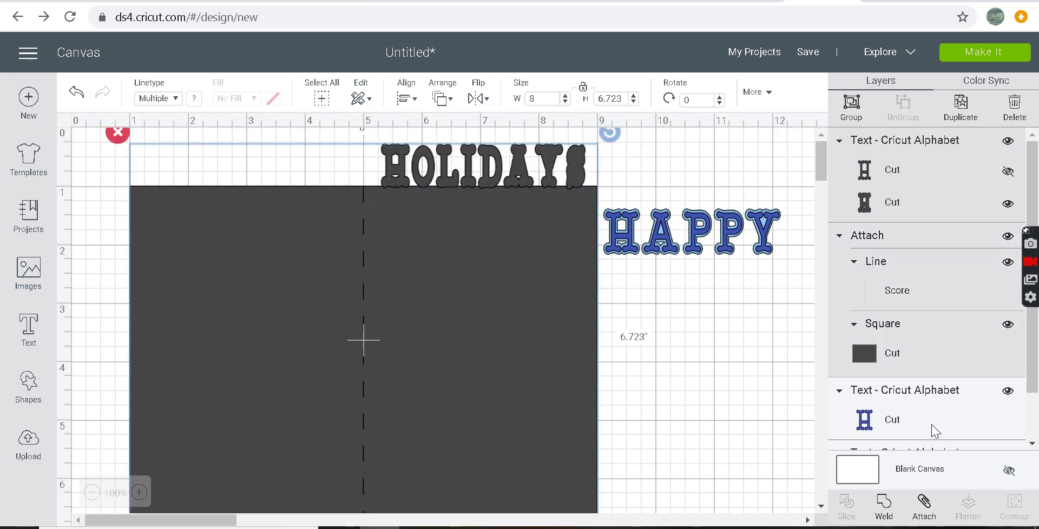
left_click(884, 505)
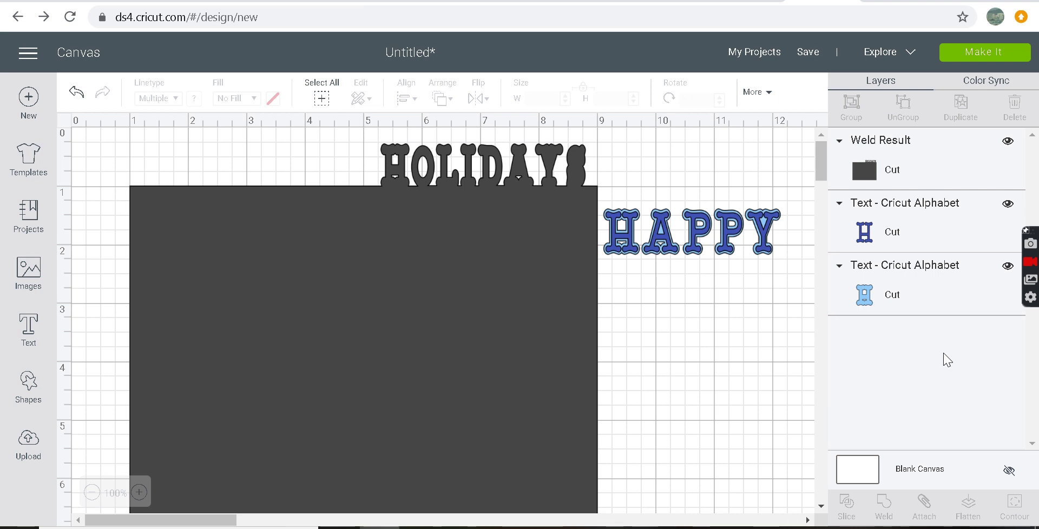
Add a new score line and set its height to 6 inches
left_click(421, 329)
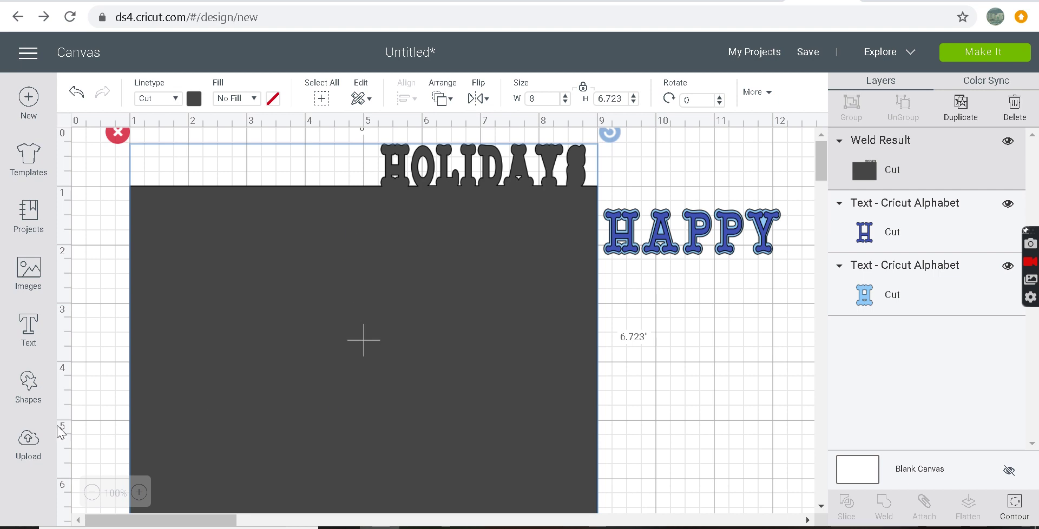
left_click(26, 397)
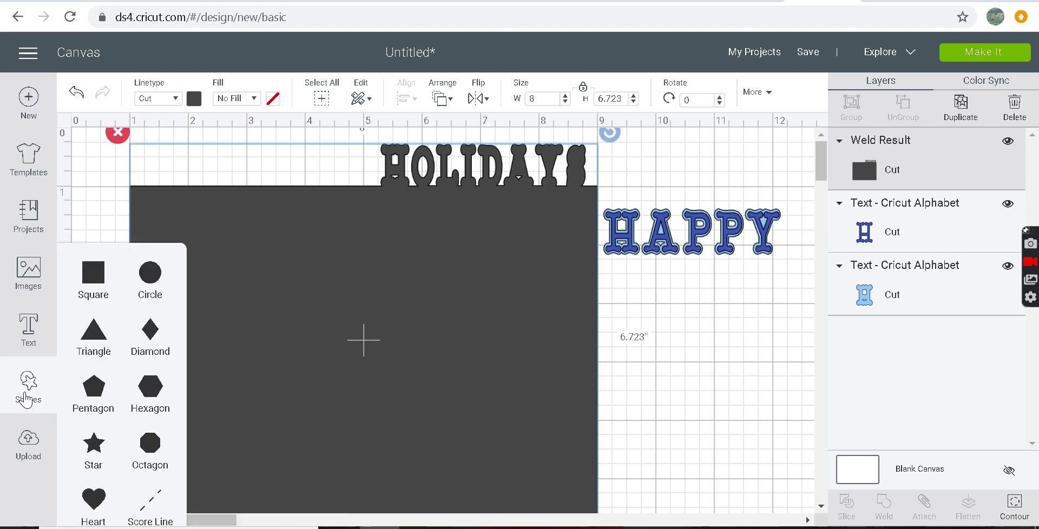
left_click(157, 501)
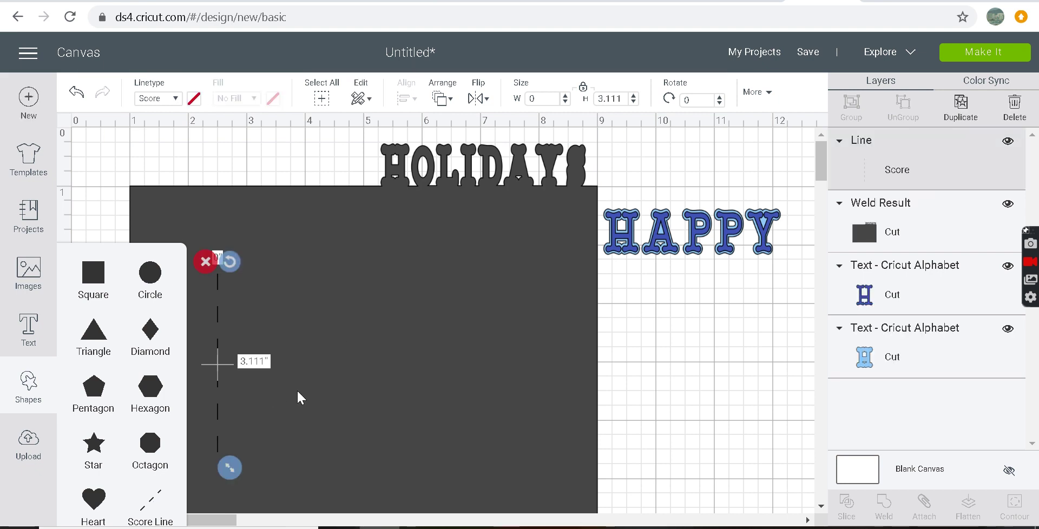
double_click(624, 99)
type("6")
key("Return")
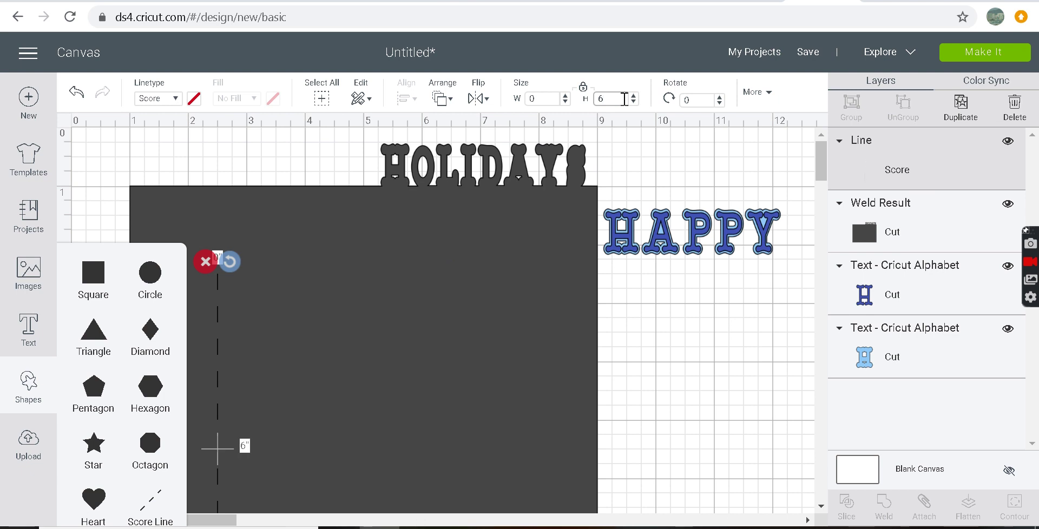
Position the score line at X 5 and Y 1 and attach it to the welded card
left_click(757, 92)
double_click(680, 145)
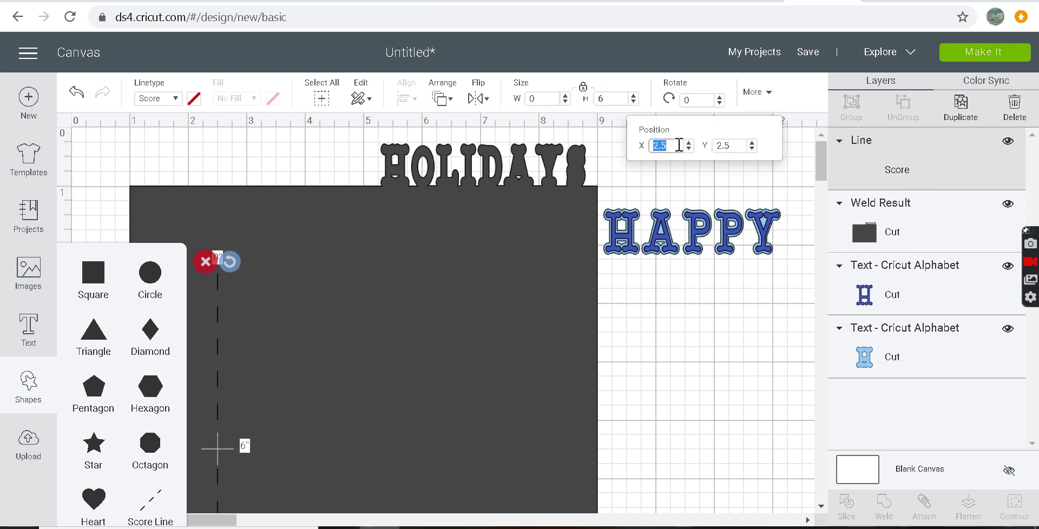
type("5")
key("Return")
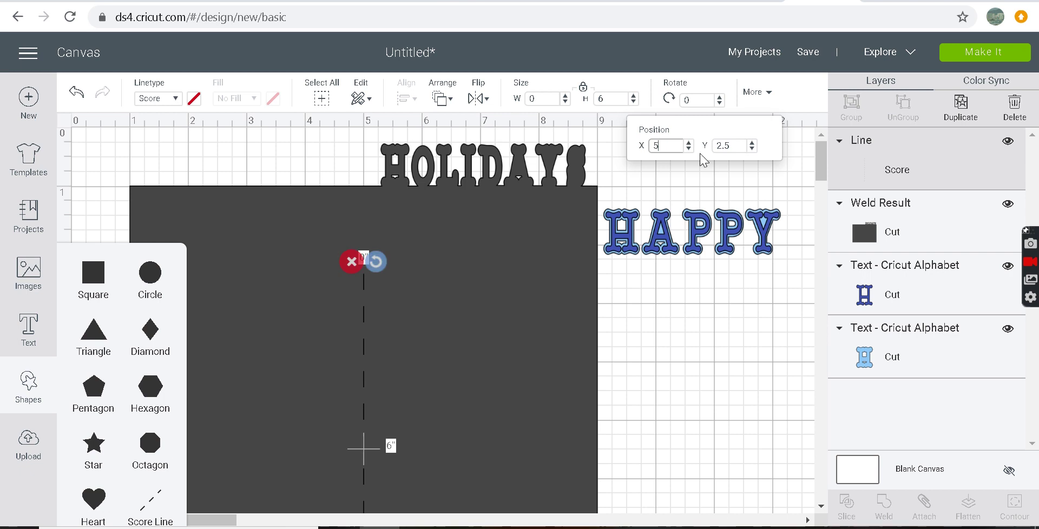
double_click(741, 145)
type("1")
key("Return")
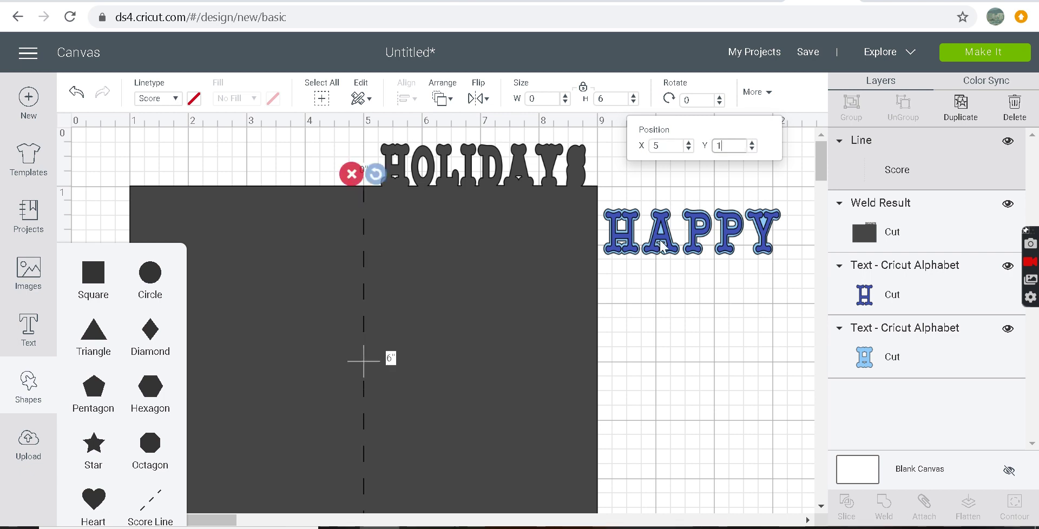
left_click(506, 364, "shift")
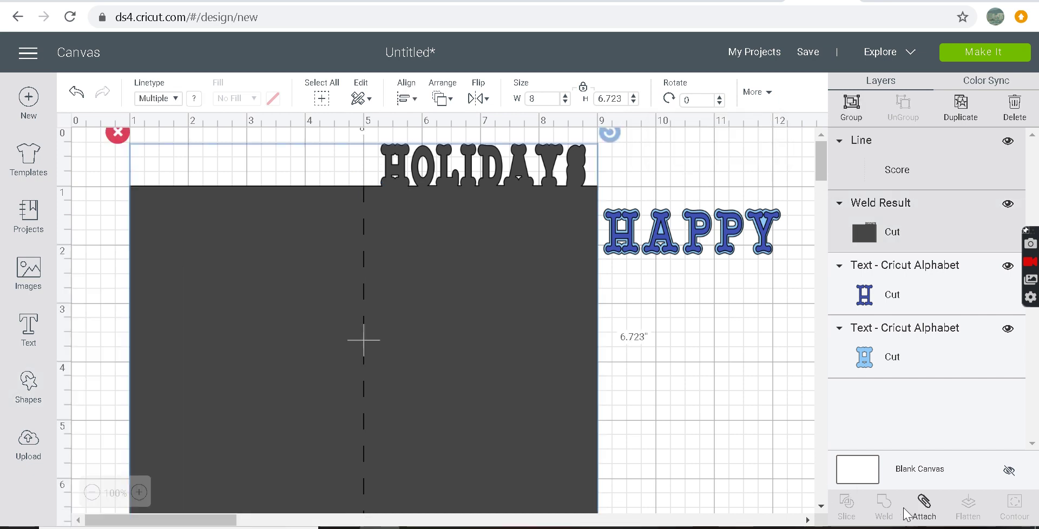
left_click(928, 506)
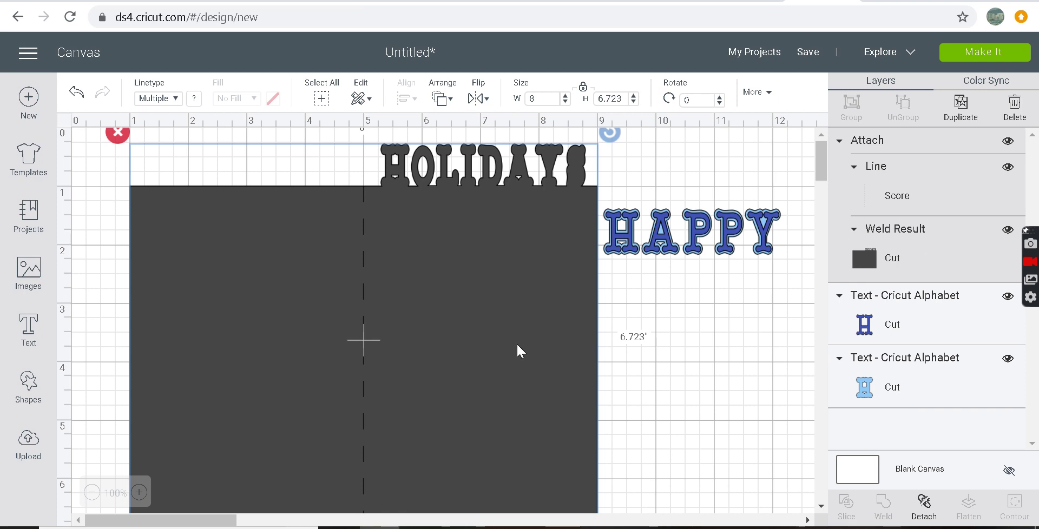
Undo the attachment, the new score line and the weld of HOLIDAYS with the card base
left_click(74, 97)
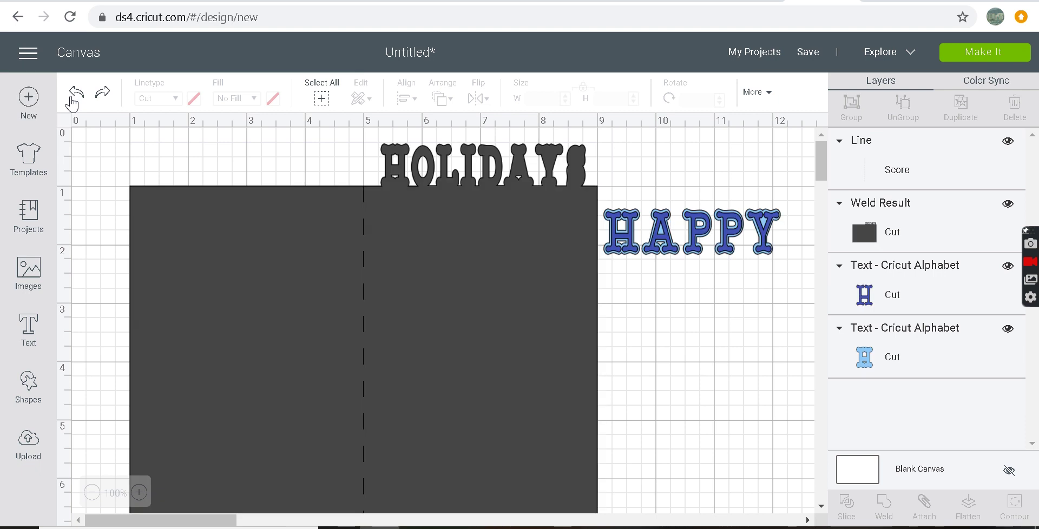
left_click(77, 94)
left_click(77, 94)
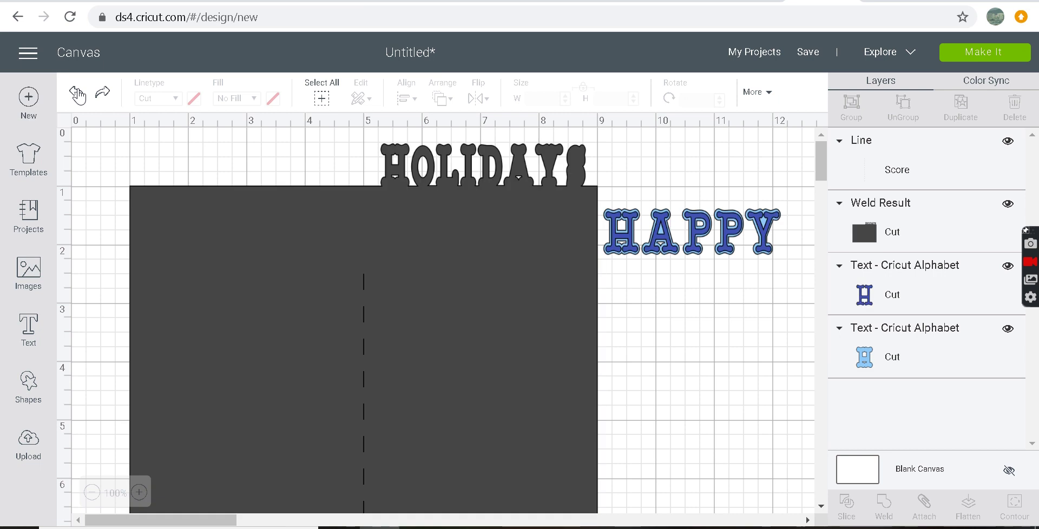
left_click(77, 95)
left_click(77, 94)
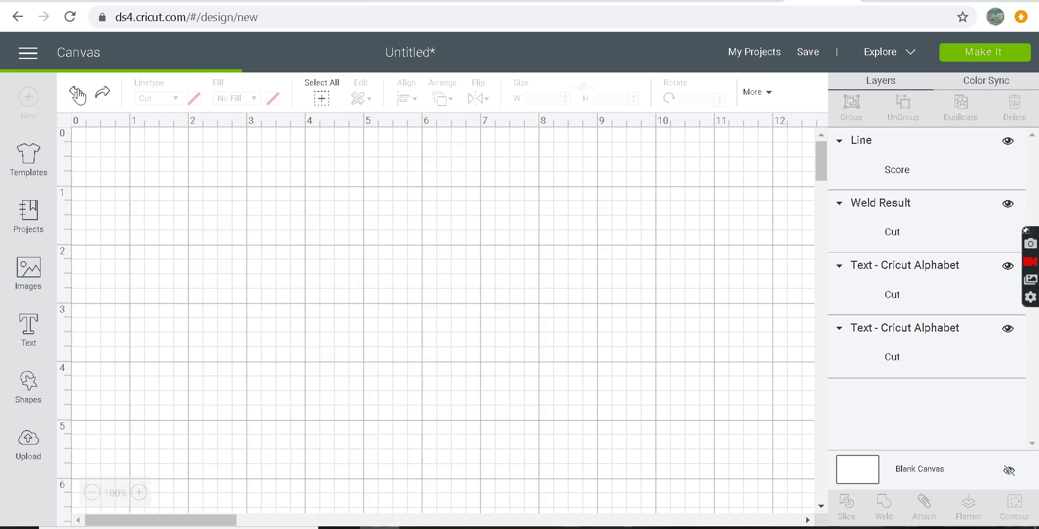
left_click(77, 94)
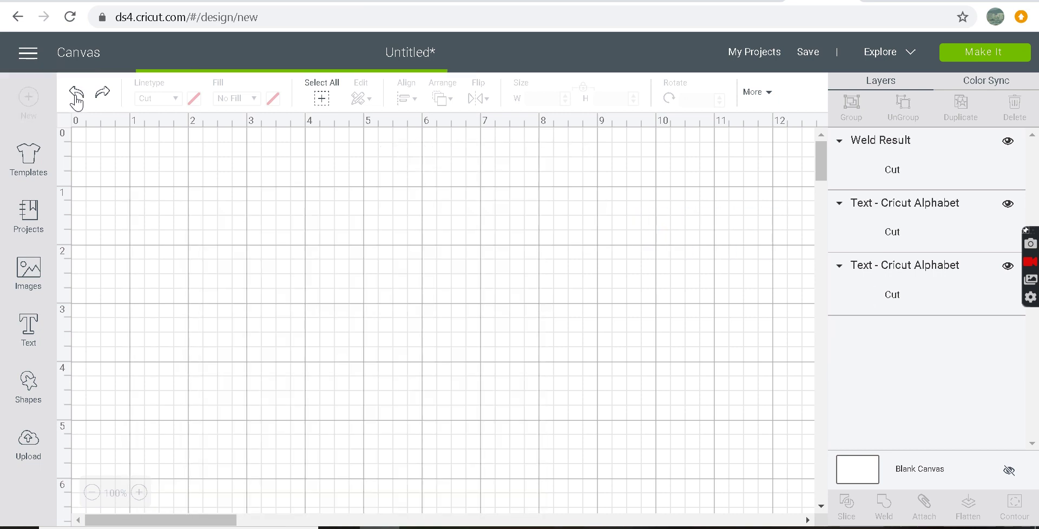
left_click(77, 94)
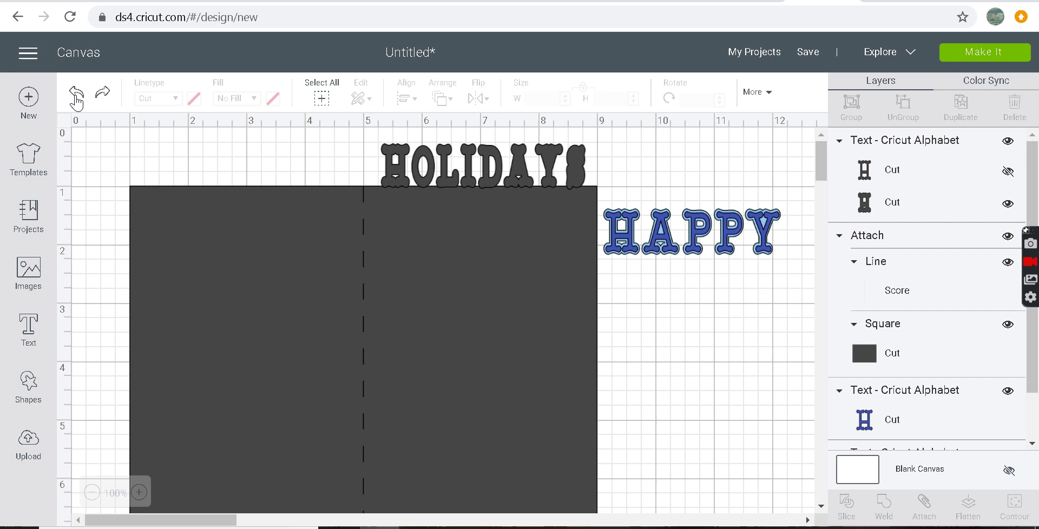
Show the front layer of HOLIDAYS again and reposition the text on the upper edge of the card's right half
left_click(1009, 172)
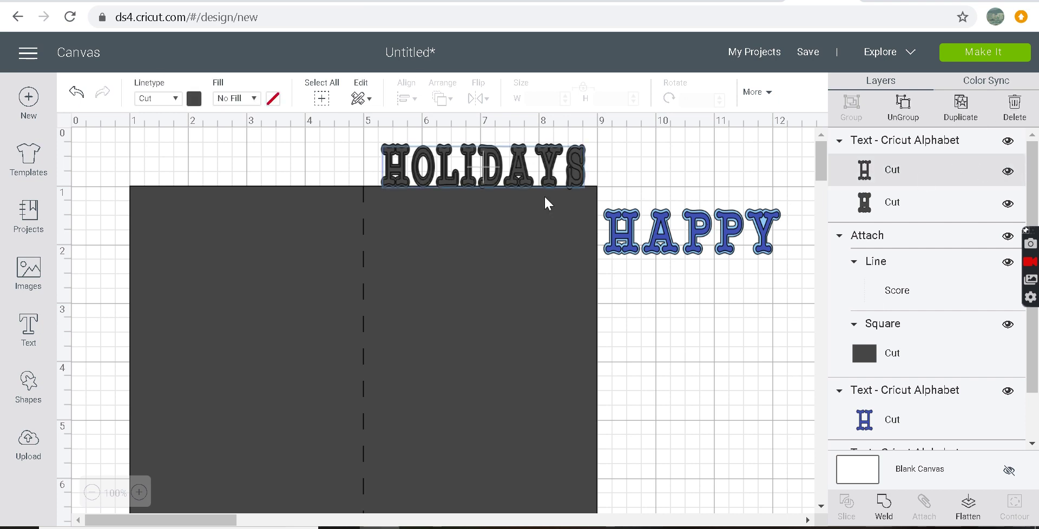
mouse_move(551, 176)
left_mouse_down()
mouse_move(569, 196)
mouse_move(553, 185)
left_mouse_up()
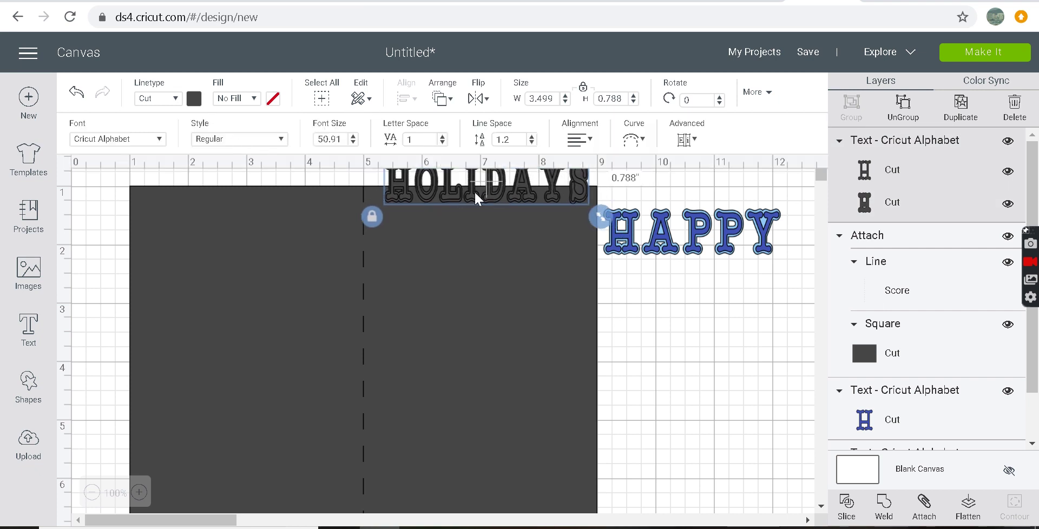
left_click_drag(474, 190, 470, 179)
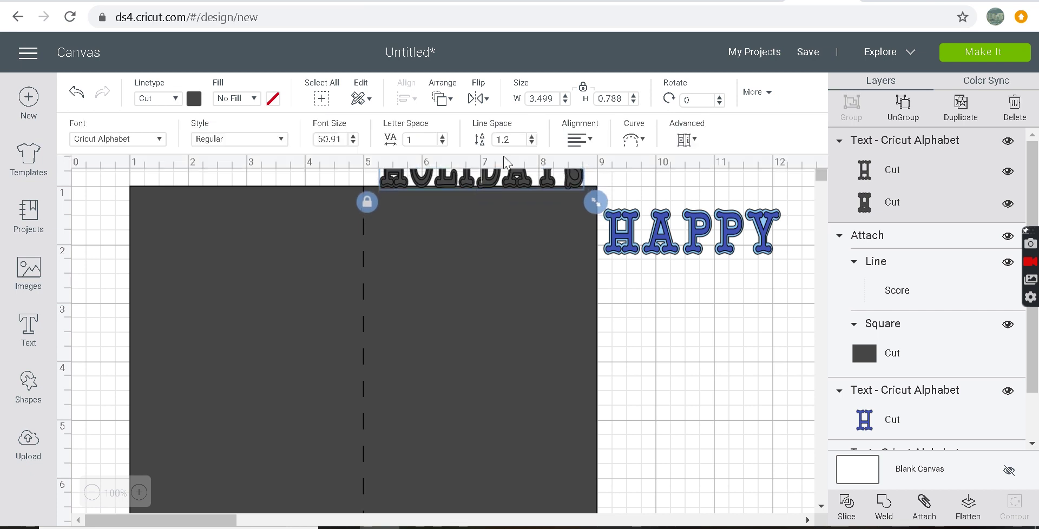
Ungroup the HOLIDAYS text to layers and move its front layer off the card, below HAPPY
left_click(693, 142)
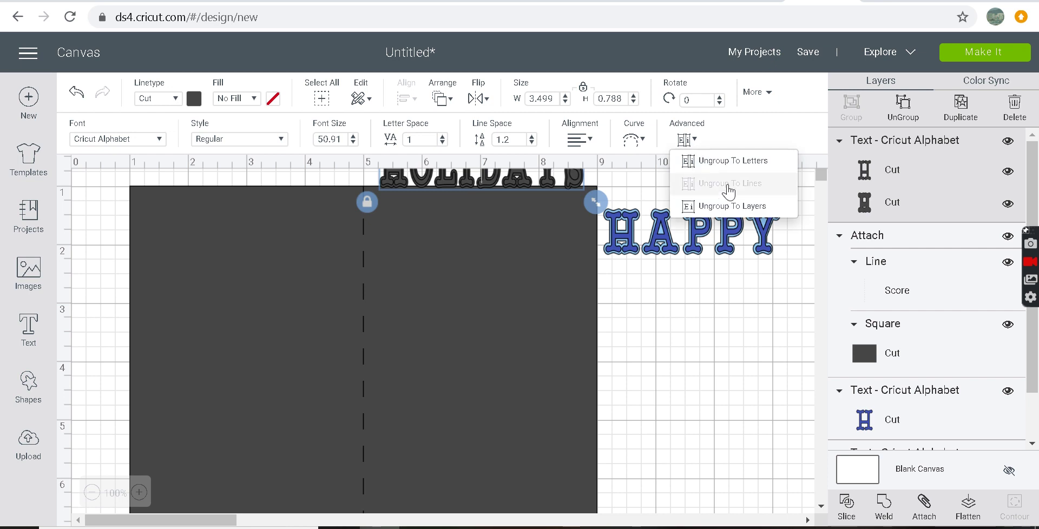
left_click(745, 208)
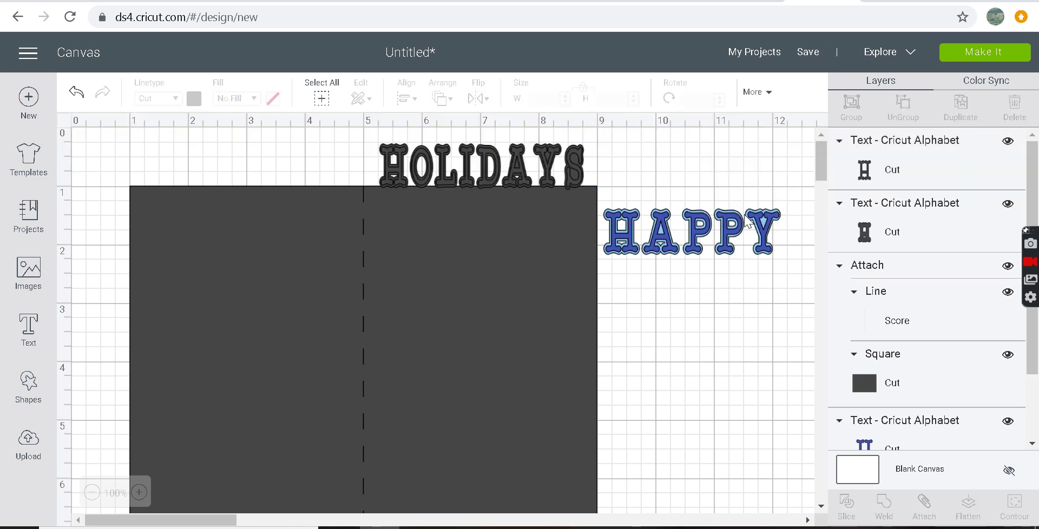
left_click(571, 184)
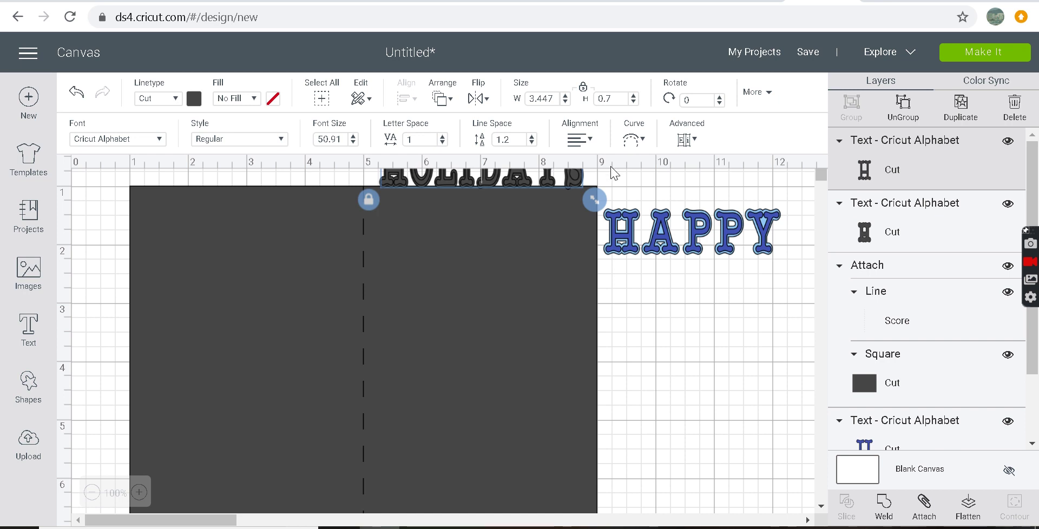
left_click_drag(571, 183, 804, 329)
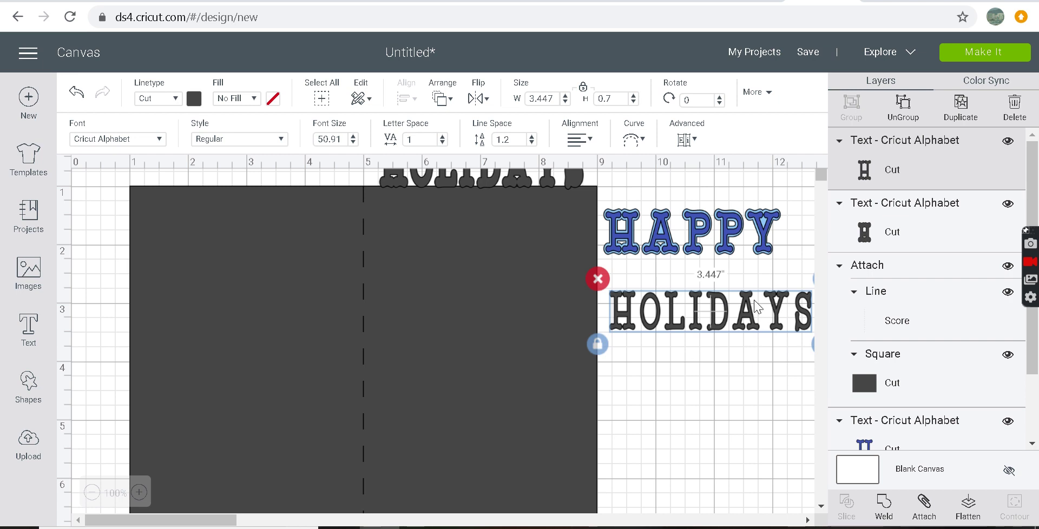
Weld the back layer of HOLIDAYS to the scored card base
left_click(501, 311)
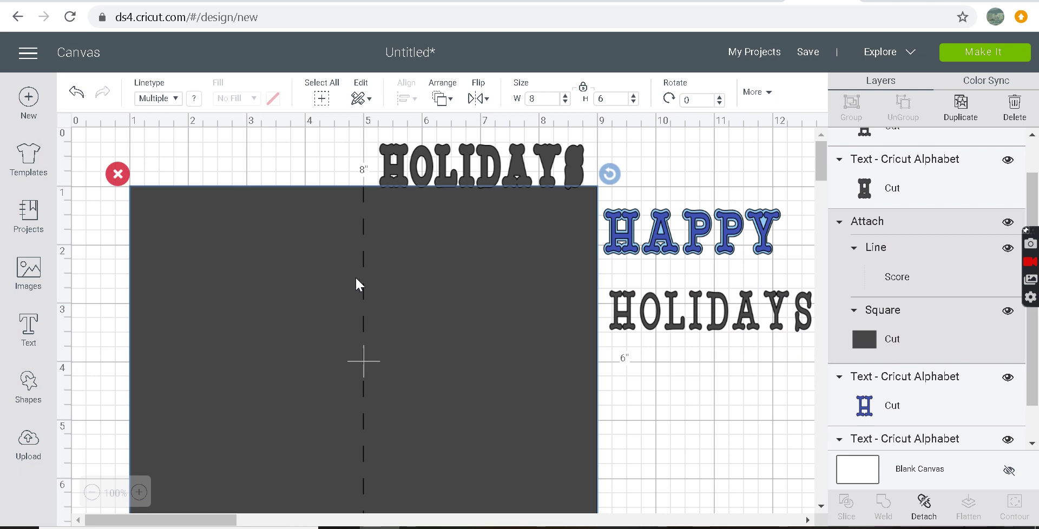
left_click(398, 170, "shift")
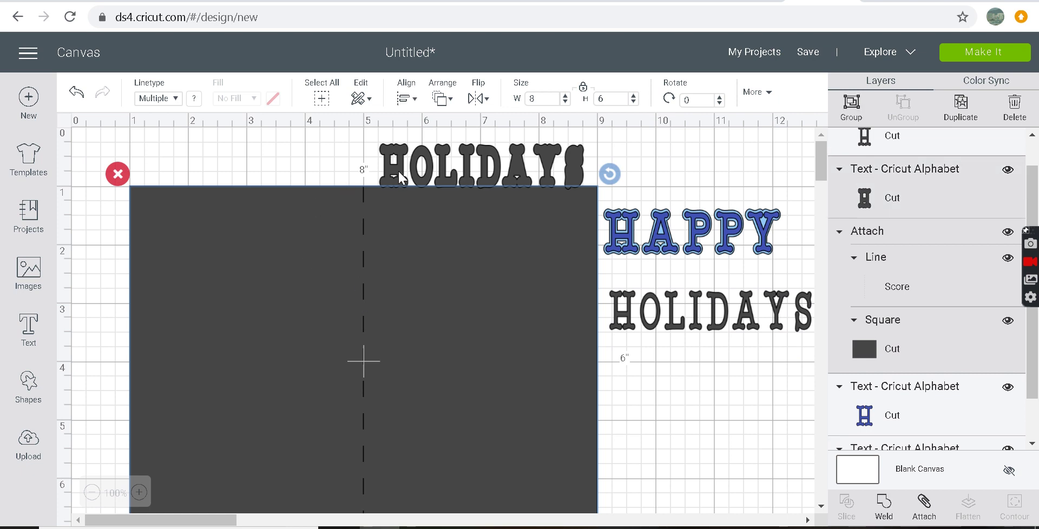
left_click(885, 511)
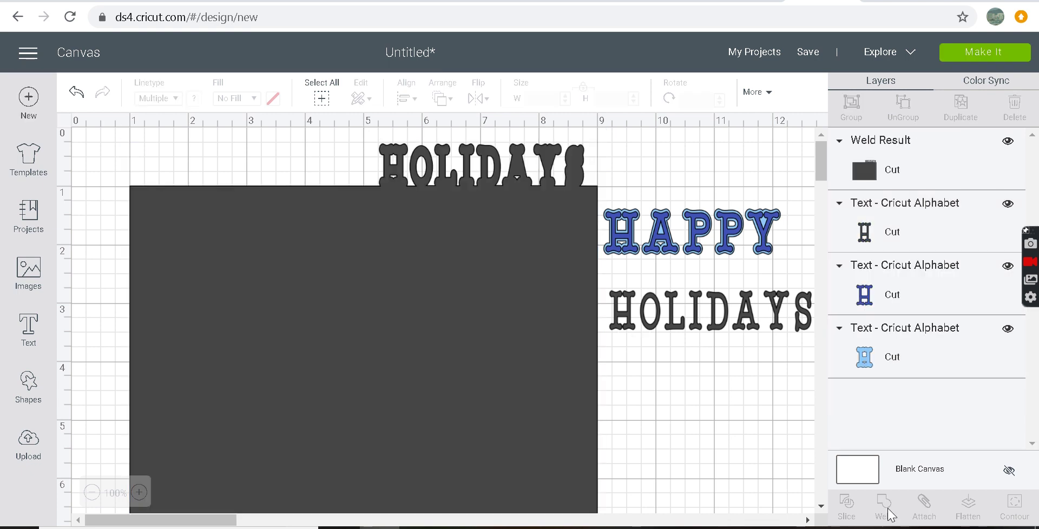
Place the front layer of HOLIDAYS back over the welded letters and move it above the welded card in the layer order
left_click(676, 330)
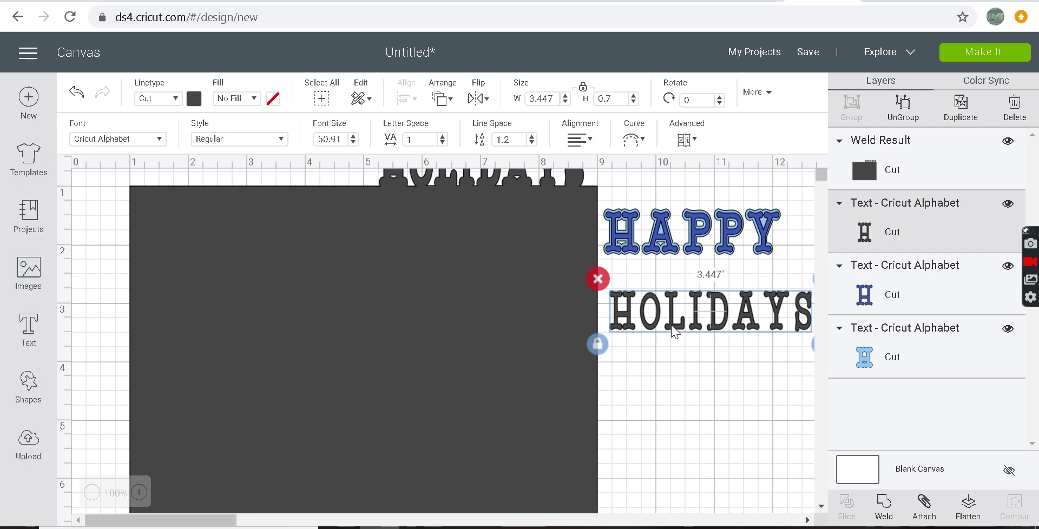
left_click_drag(673, 331, 433, 183)
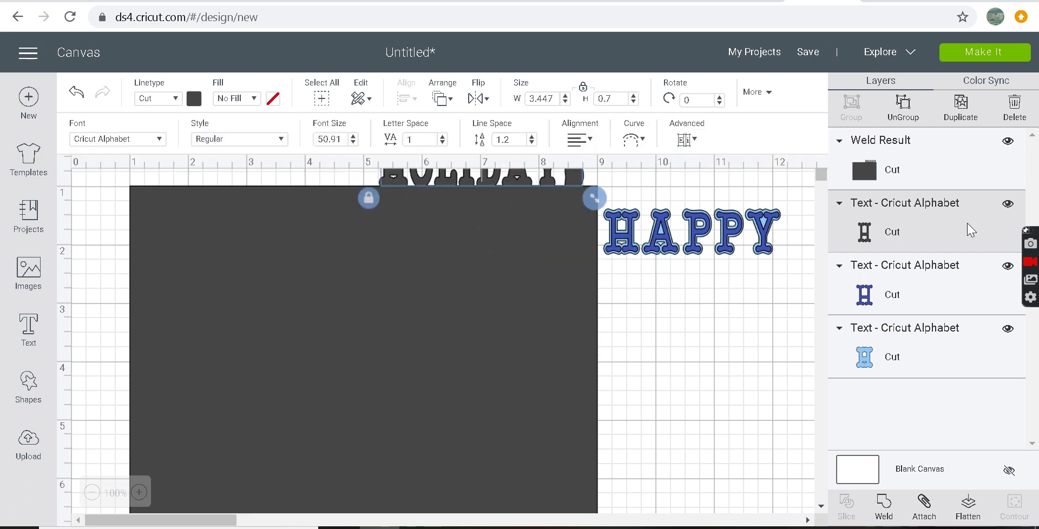
left_click_drag(972, 230, 966, 149)
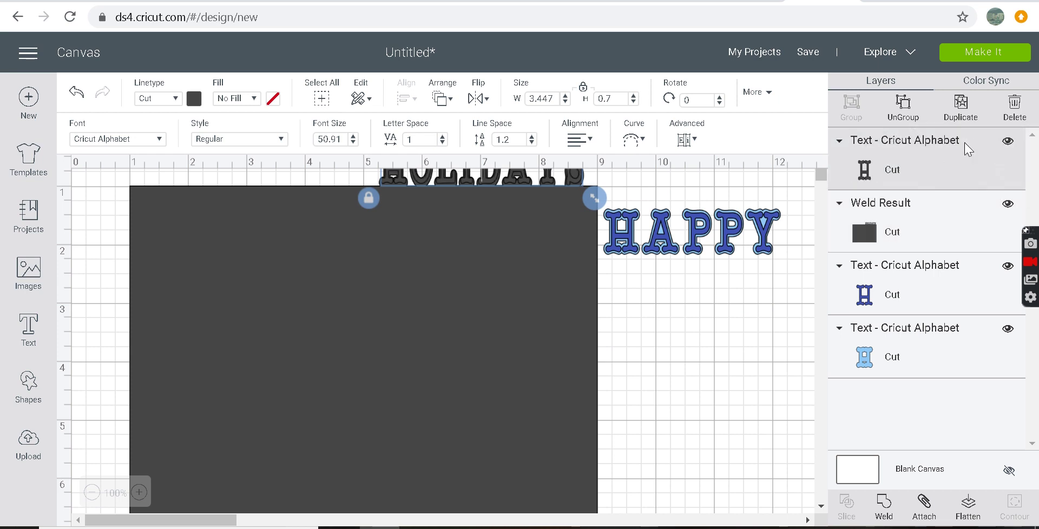
Recolor the front layer of HOLIDAYS light periwinkle
left_click(195, 99)
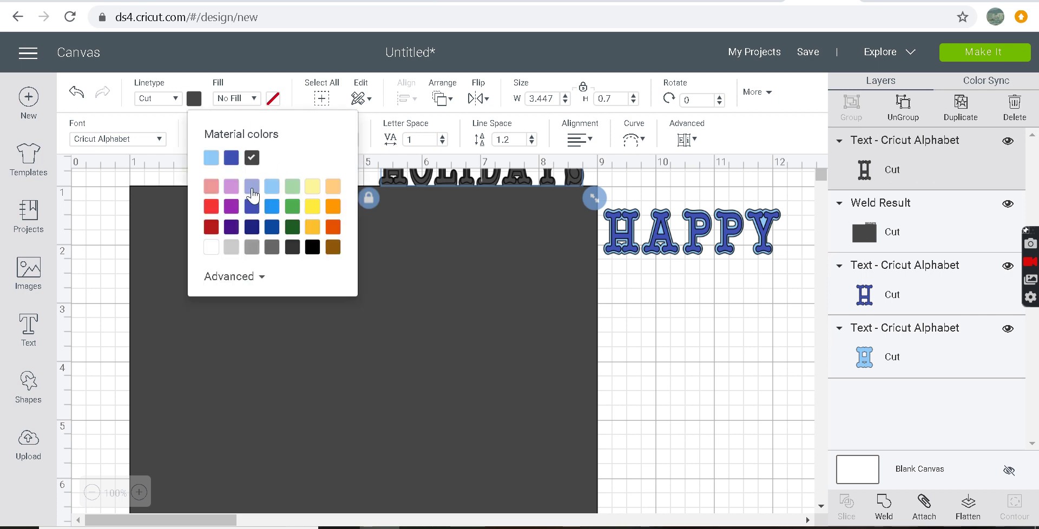
left_click(251, 190)
left_click(649, 313)
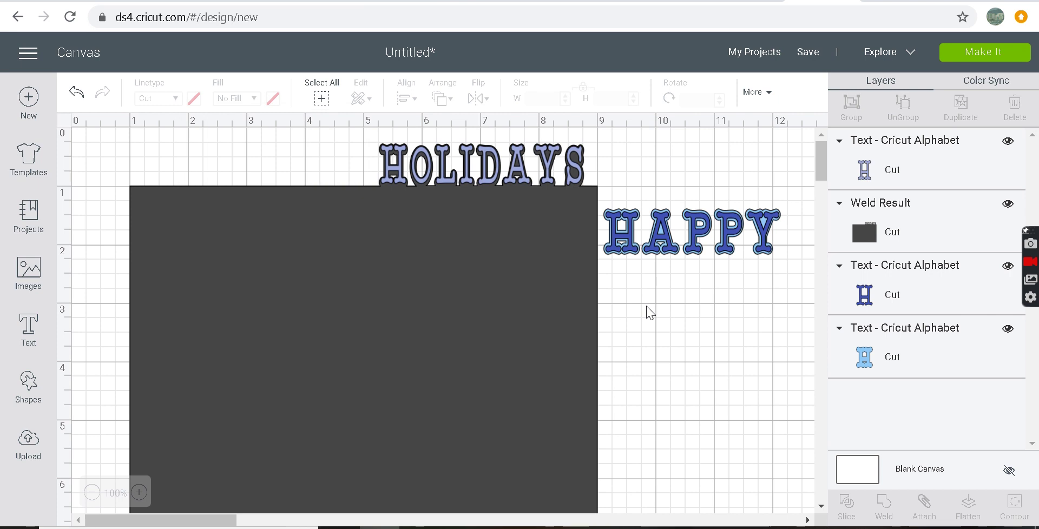
left_click(522, 179)
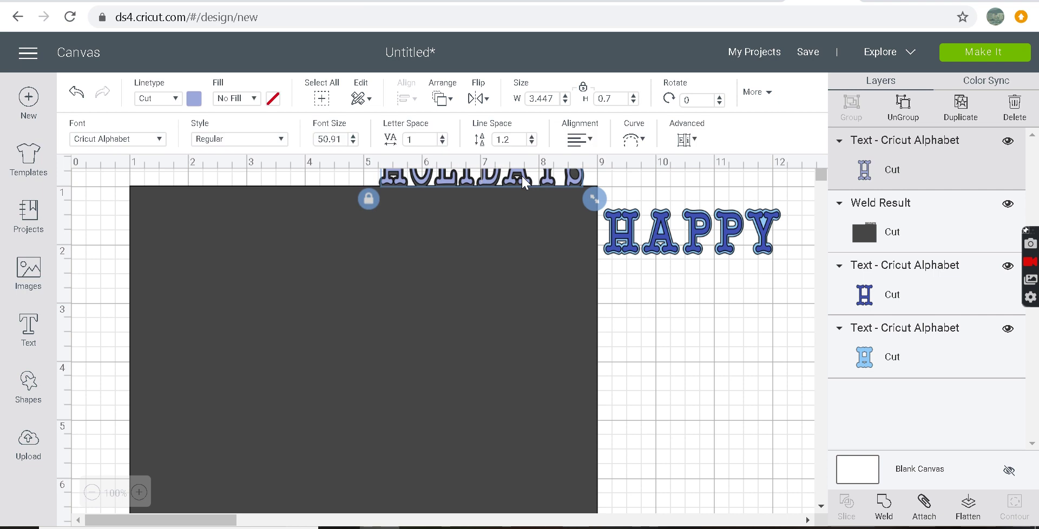
Add a score line to the canvas and set its height to 6 inches
left_click(37, 401)
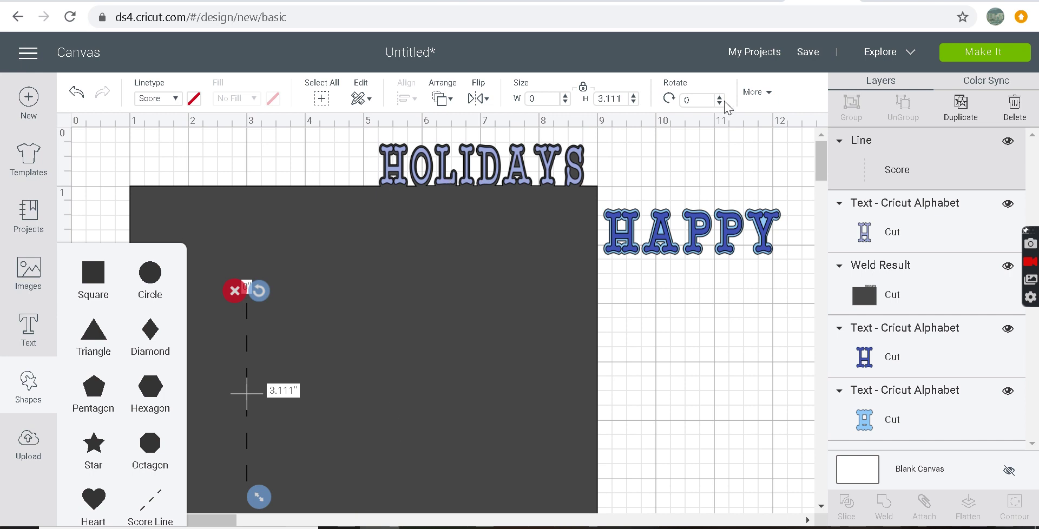
left_click(625, 100)
type("6")
key("Return")
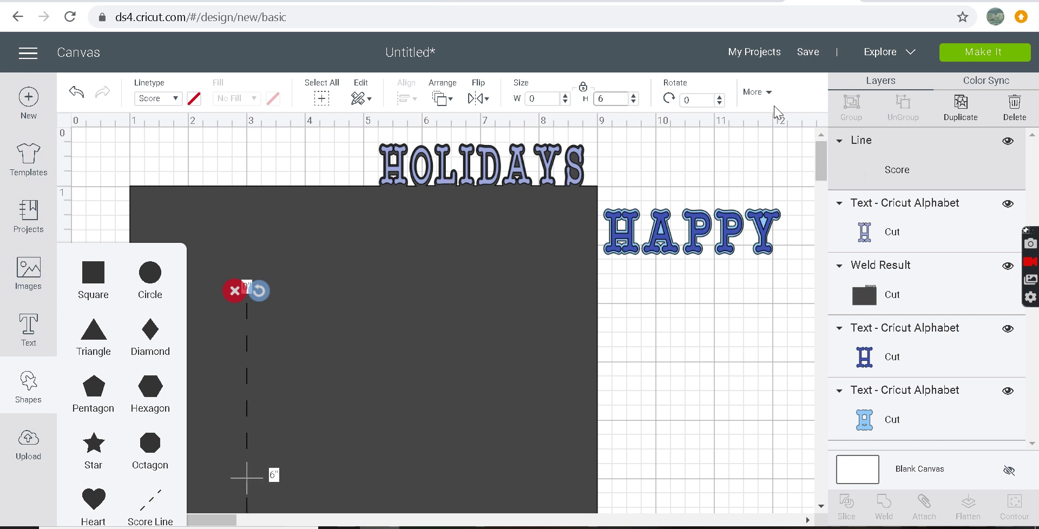
Position the score line on the card's fold at X 5 and Y 1
left_click(757, 92)
left_click(674, 146)
double_click(673, 146)
type("5")
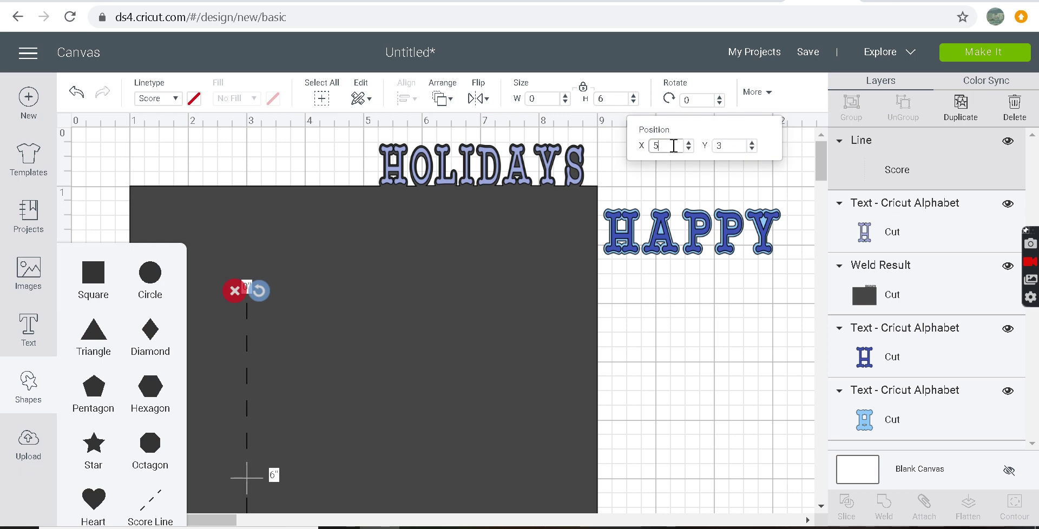
key("Return")
double_click(723, 146)
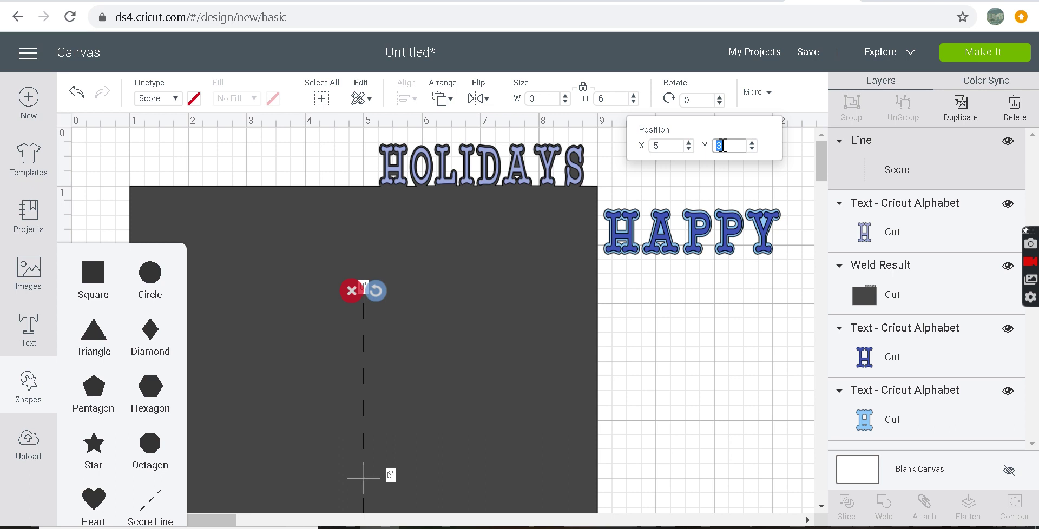
type("1")
key("Return")
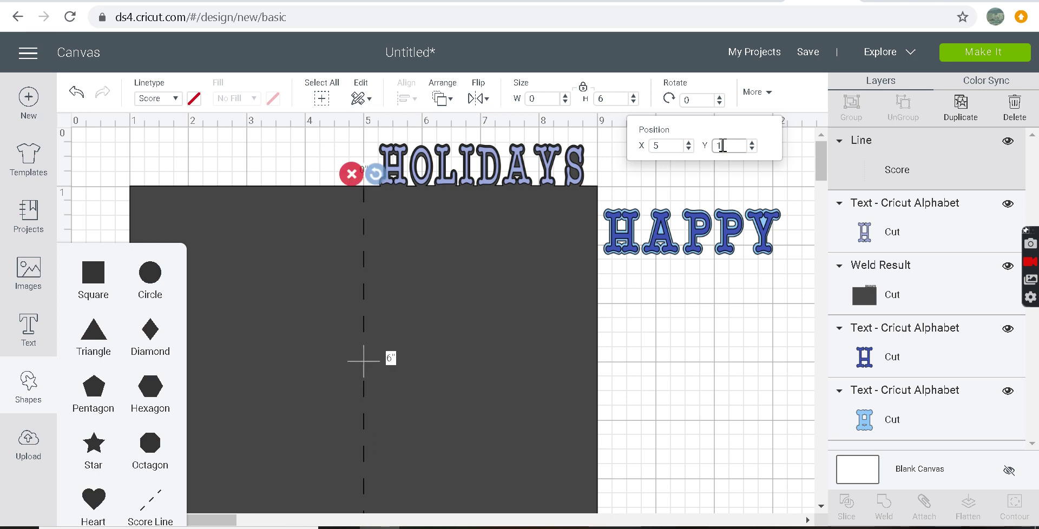
Move the periwinkle front layer of HOLIDAYS off the welded card to the empty area below HAPPY
left_click(564, 391, "shift")
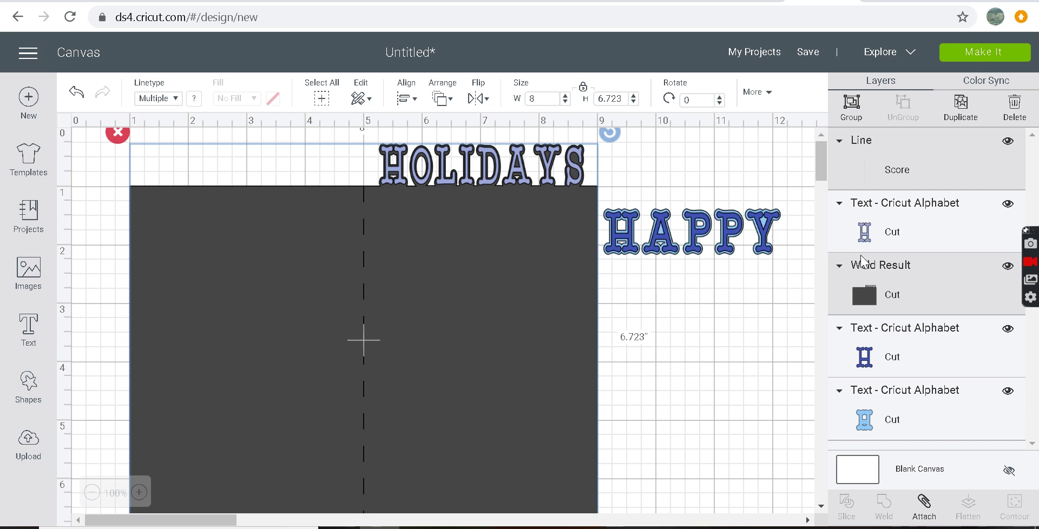
left_click(733, 353)
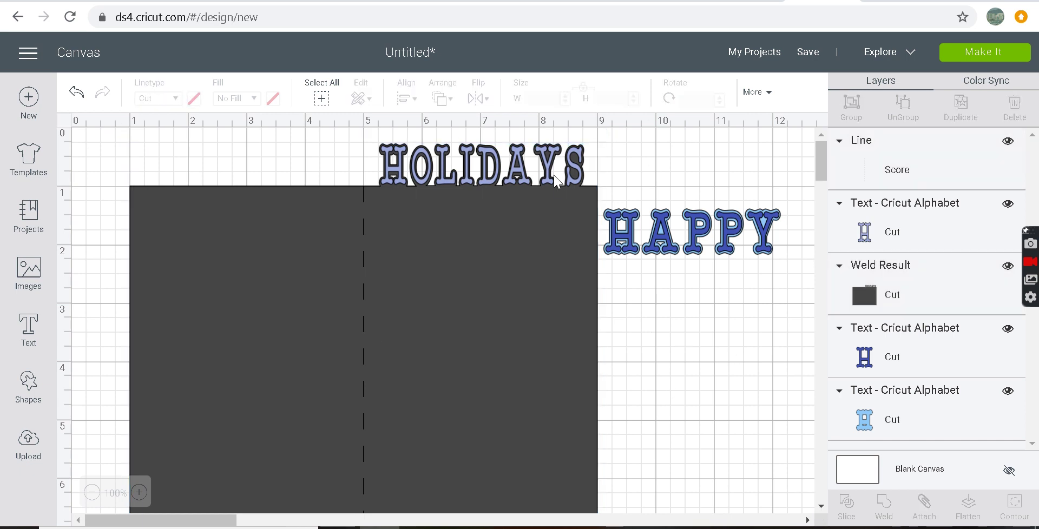
left_click(542, 178)
left_click_drag(541, 178, 793, 340)
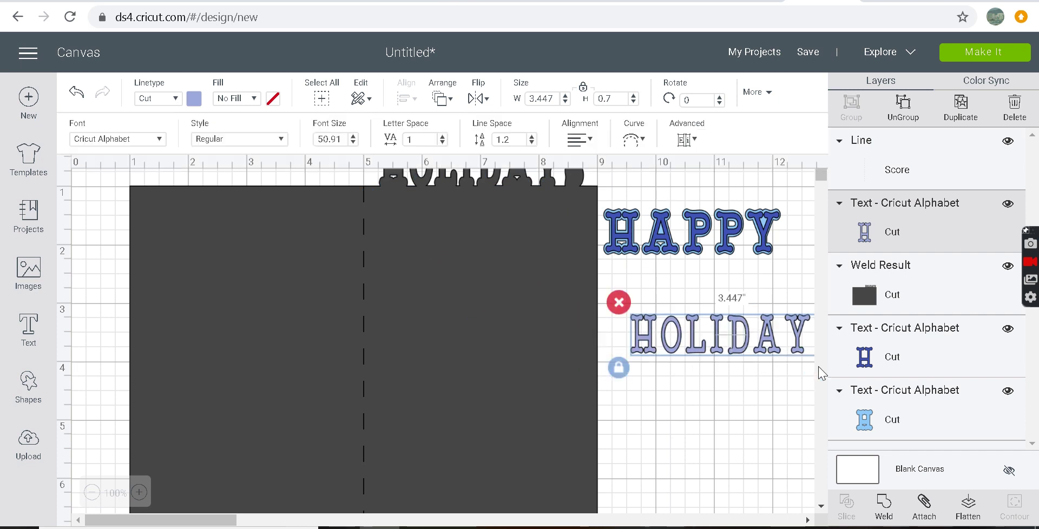
Attach the score line to the welded HOLIDAYS card
left_click(365, 346)
left_click(450, 284, "shift")
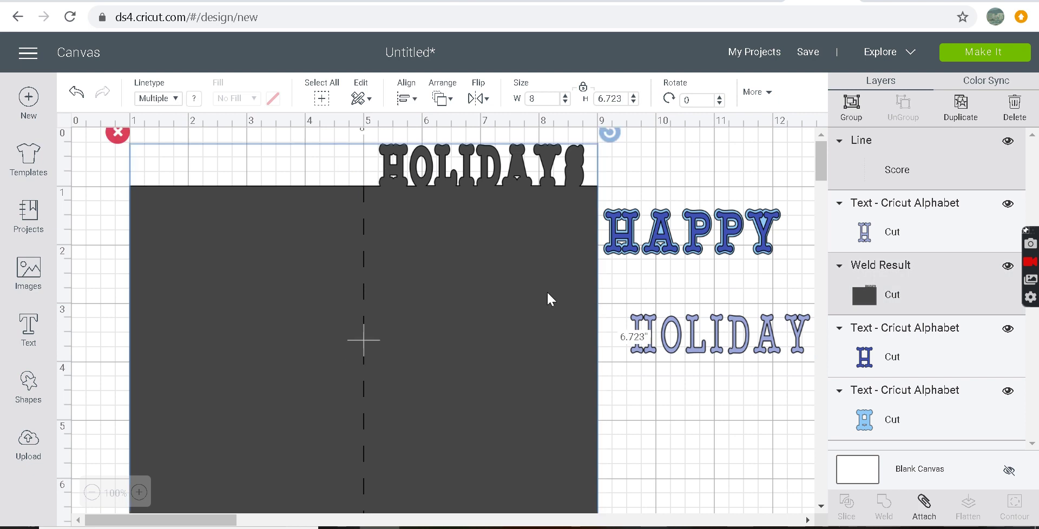
left_click(924, 509)
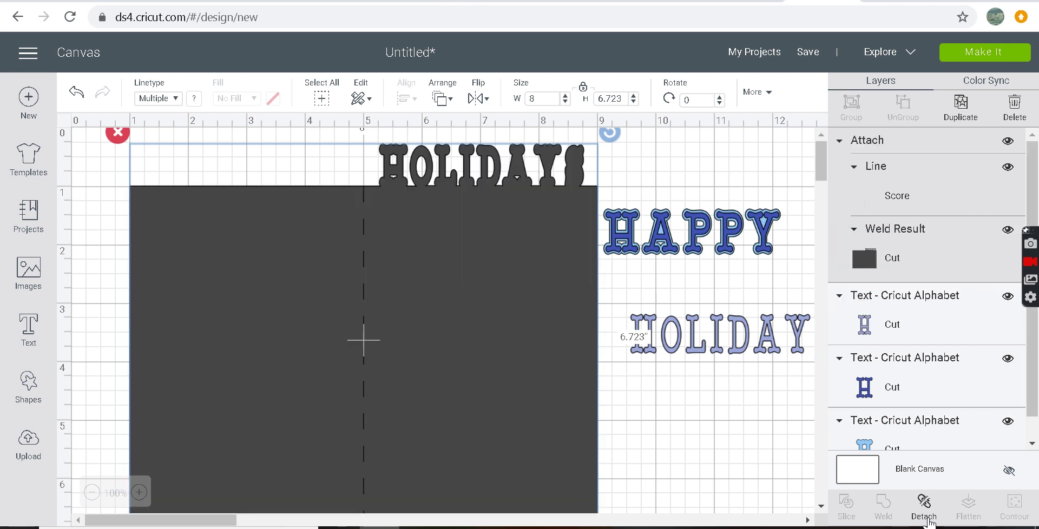
left_click(652, 510)
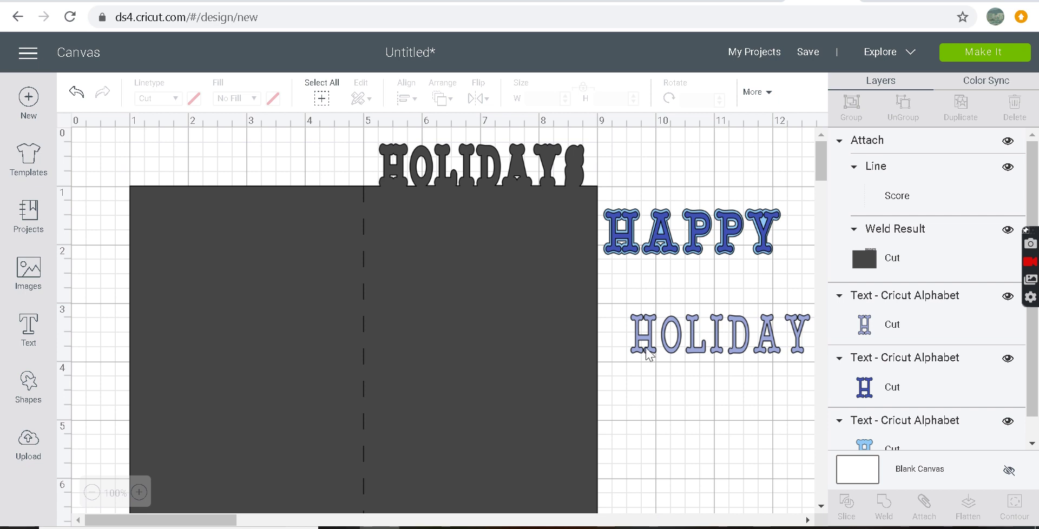
Move both HAPPY layers and the front layer of HOLIDAYS together farther from the card, toward its lower right
left_click(725, 222)
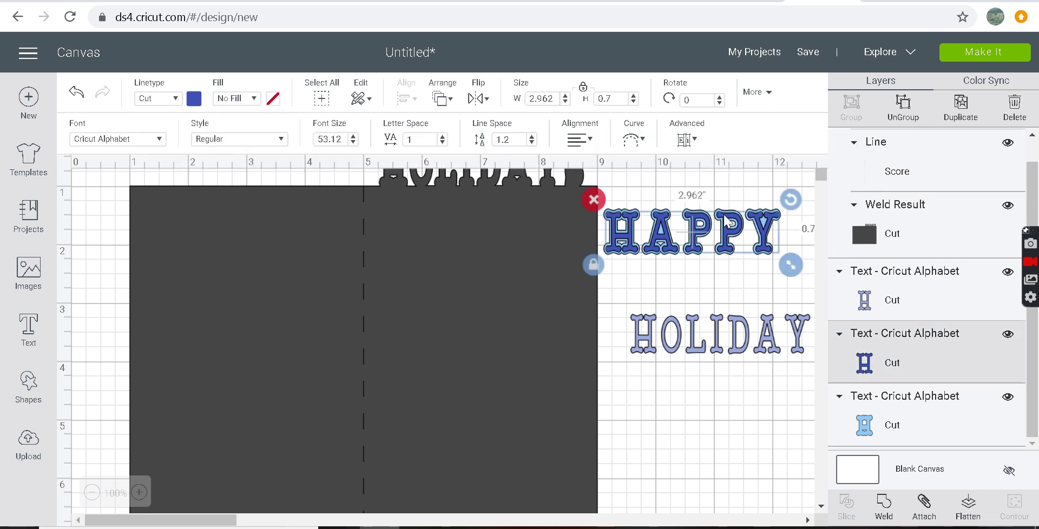
left_click(909, 317, "shift")
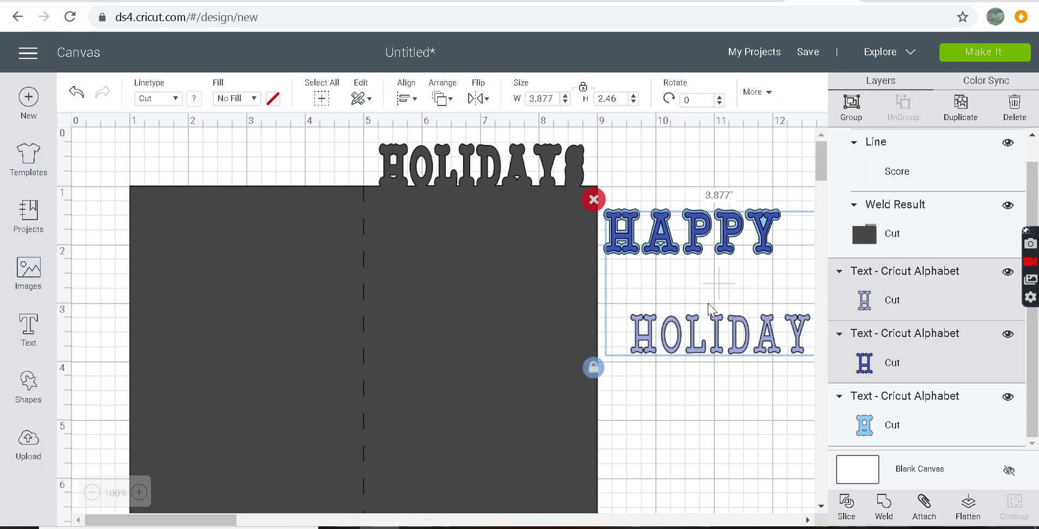
left_click(908, 417, "shift")
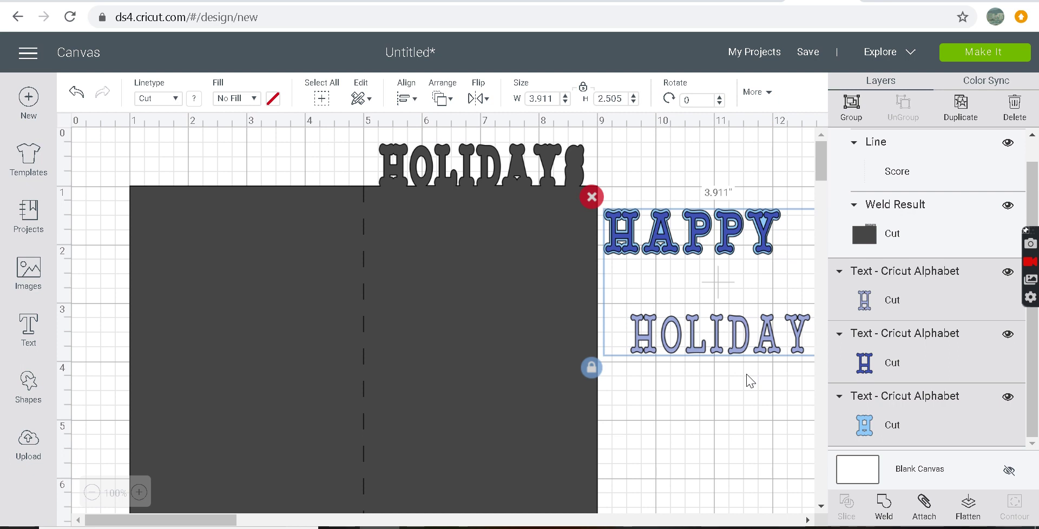
left_click_drag(704, 233, 828, 365)
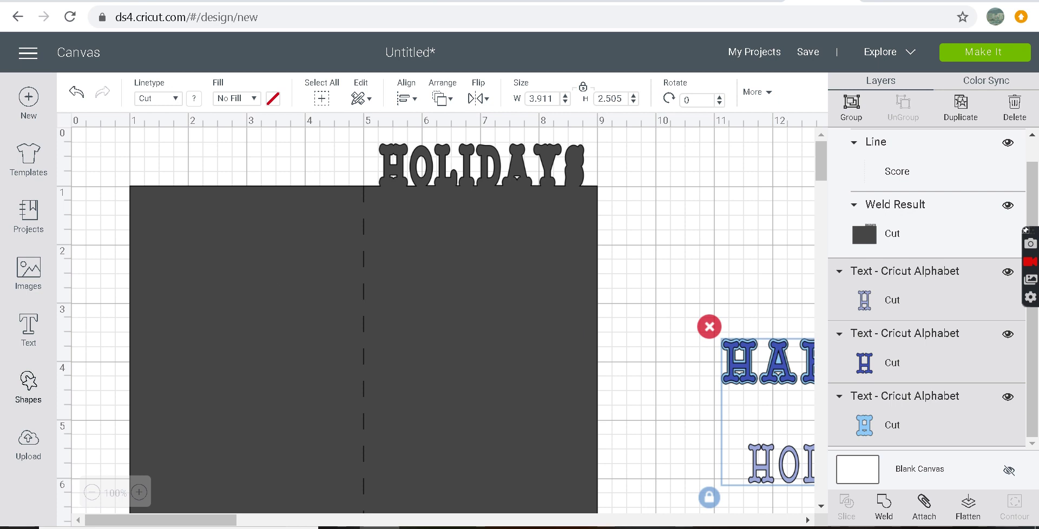
Insert the blue filigree butterfly from the full collection of uploaded images onto the canvas
left_click(24, 458)
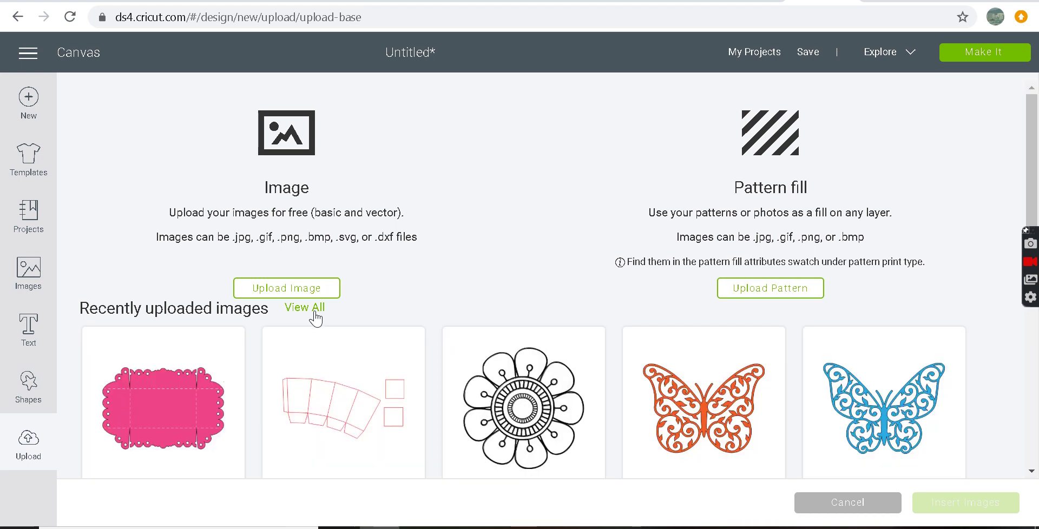
left_click(315, 308)
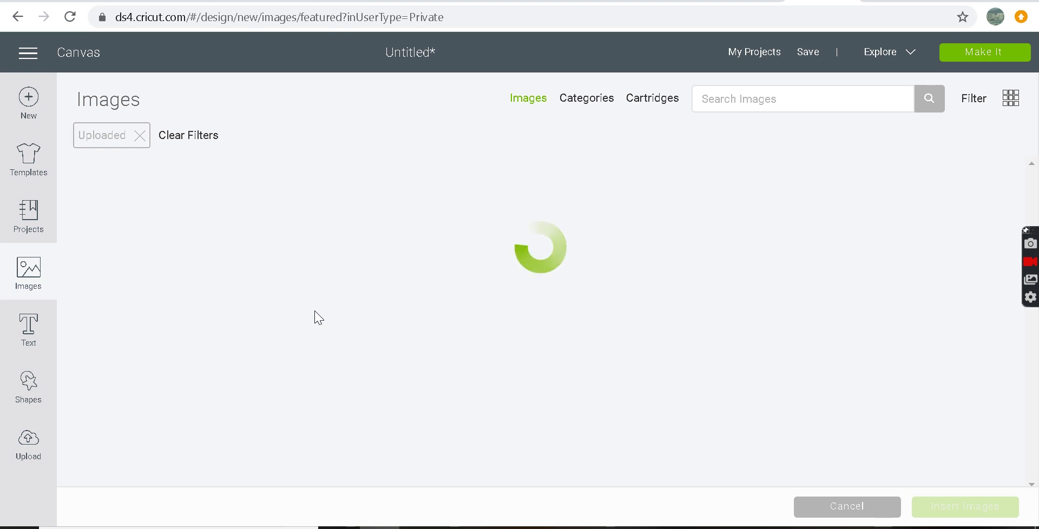
scroll(316, 317, "down", 4)
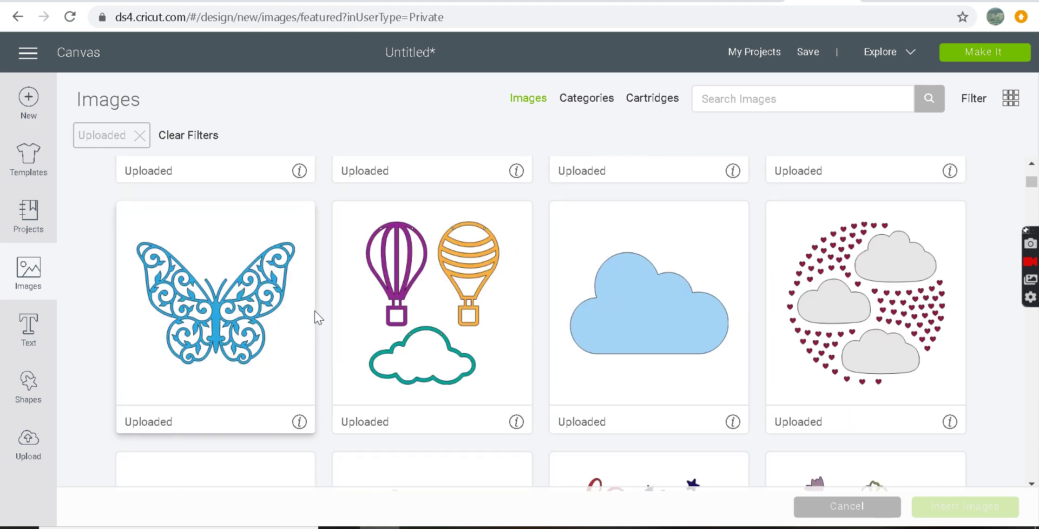
scroll(316, 317, "down", 4)
scroll(317, 255, "down", 4)
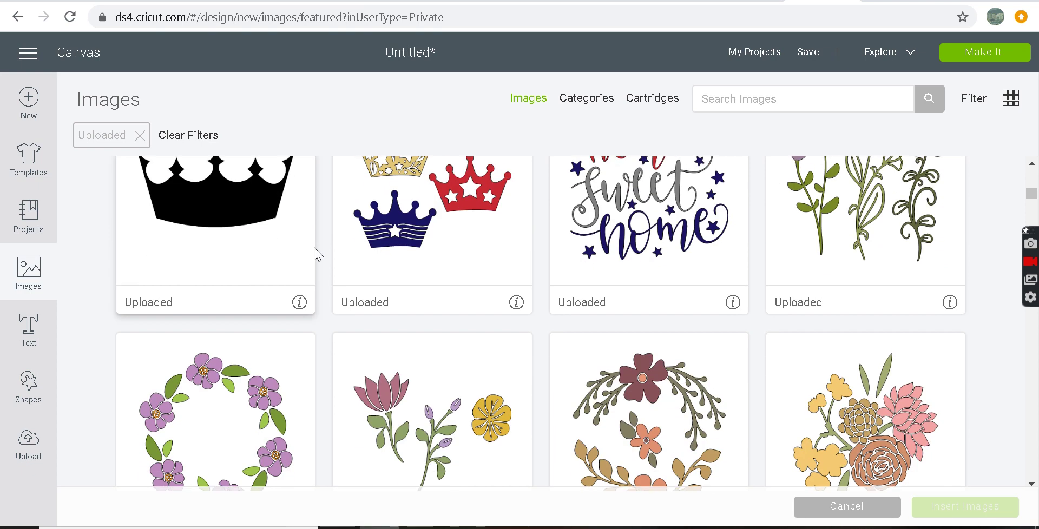
scroll(317, 254, "down", 4)
scroll(317, 255, "down", 3)
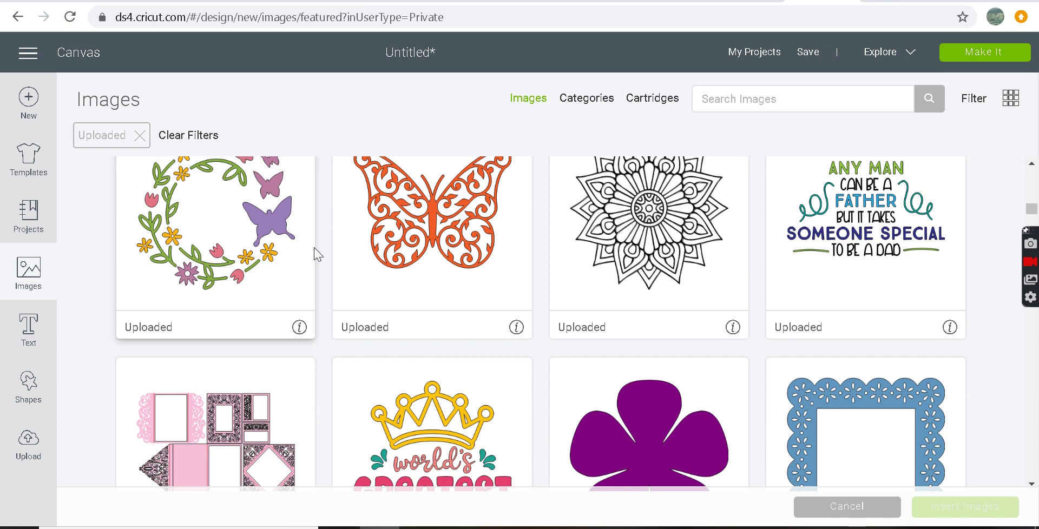
scroll(317, 254, "up", 6)
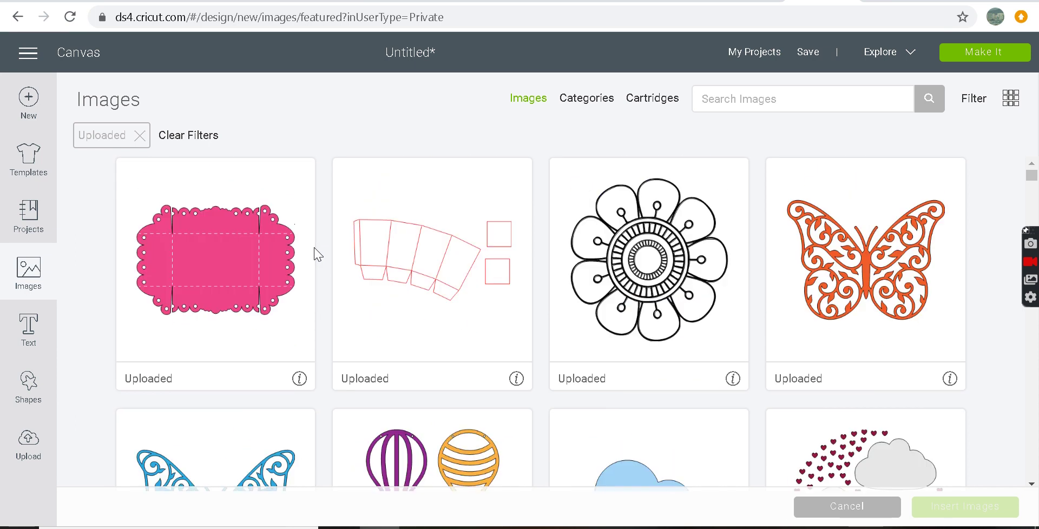
scroll(317, 255, "down", 4)
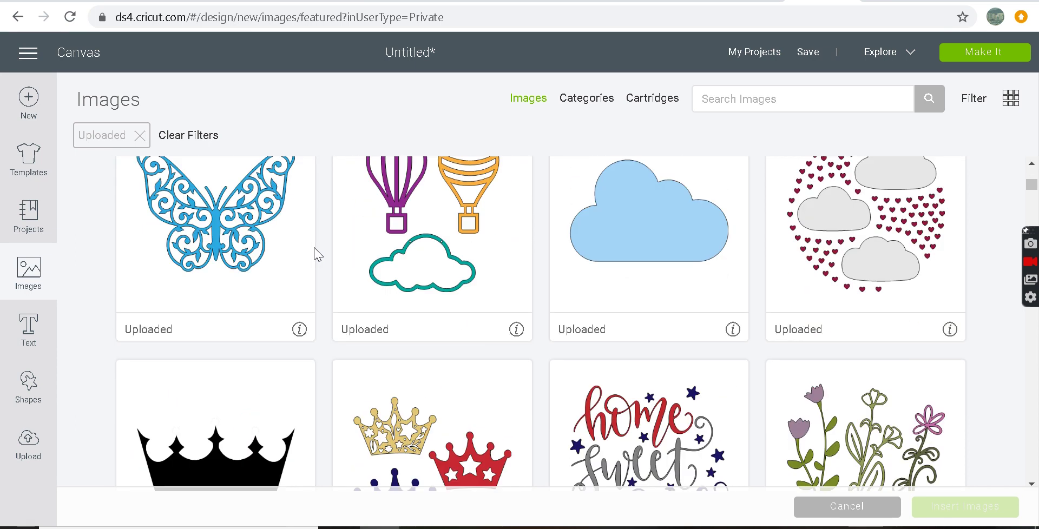
left_click(186, 298)
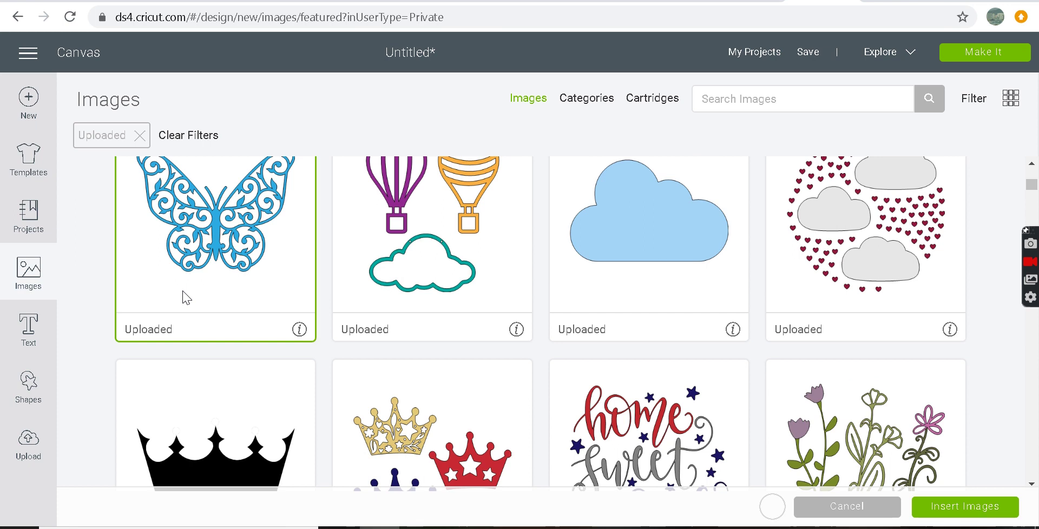
left_click(981, 515)
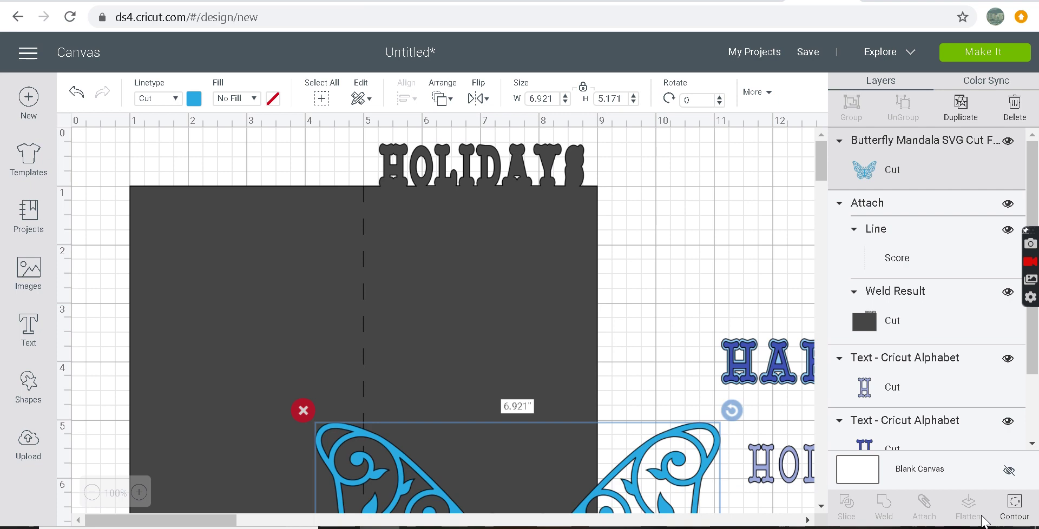
Move the butterfly up over the front half of the card and unlock its proportions
left_click_drag(619, 457, 605, 205)
right_click(604, 205)
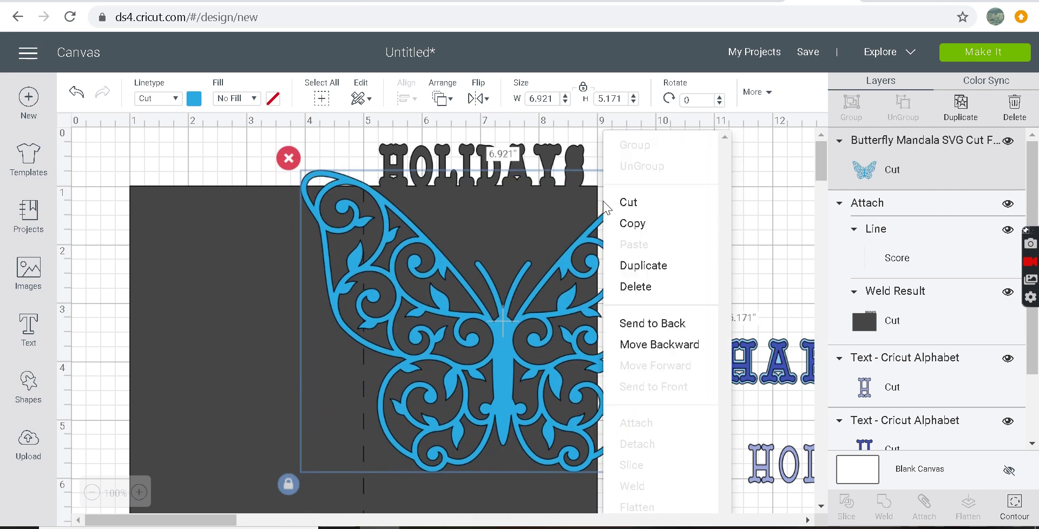
left_click(289, 482)
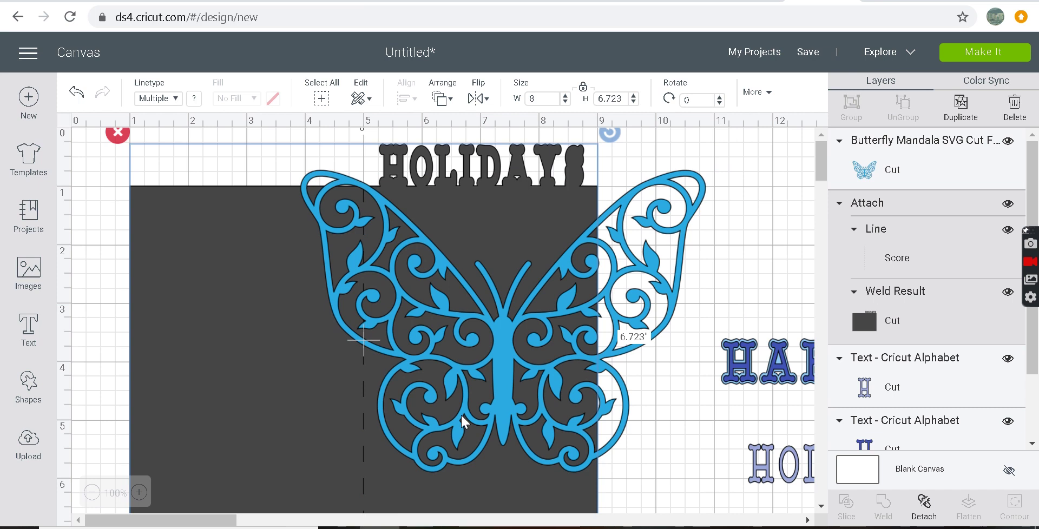
left_click(456, 413)
left_click(295, 481)
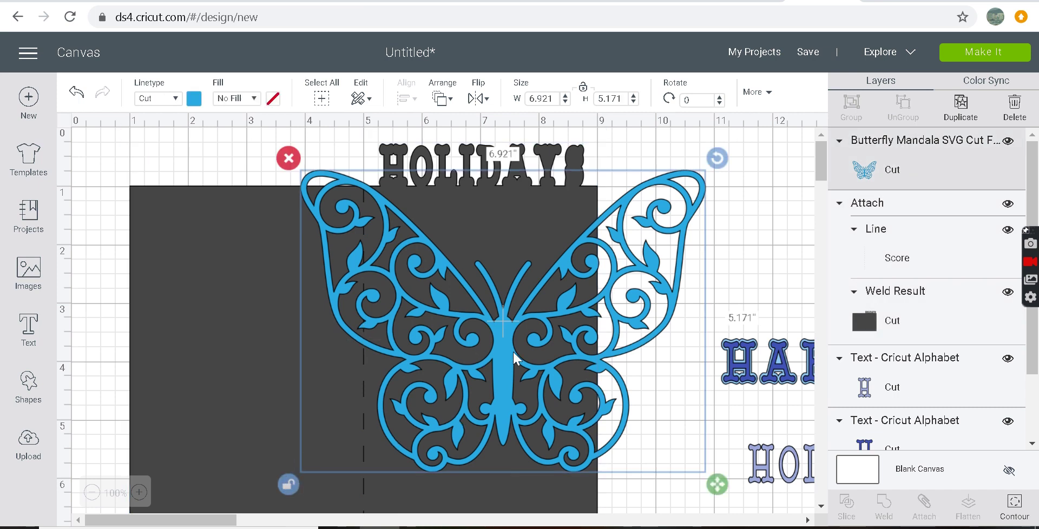
Move the butterfly down off the card to the empty canvas area below it
left_click_drag(512, 350, 550, 502)
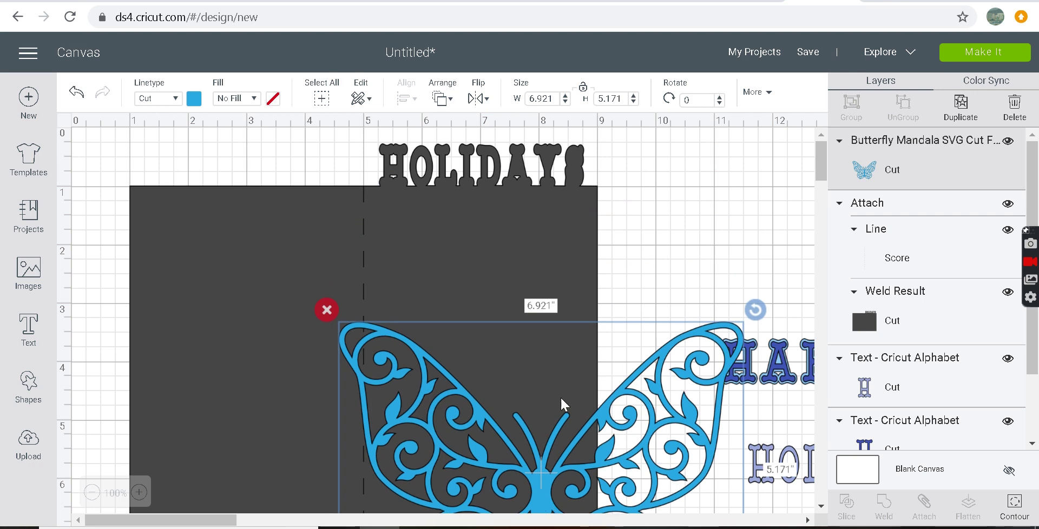
left_click(563, 362)
scroll(563, 363, "down", 4)
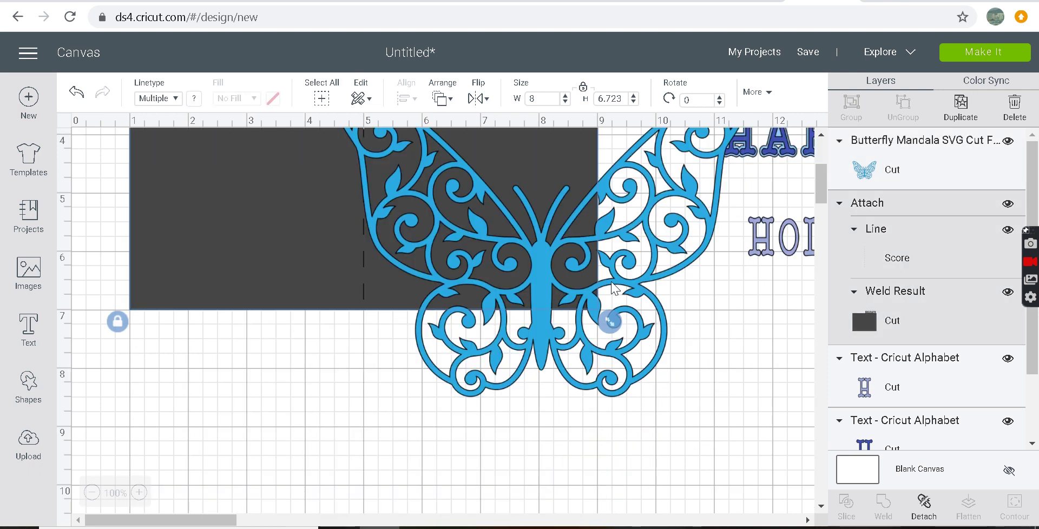
left_click(541, 309)
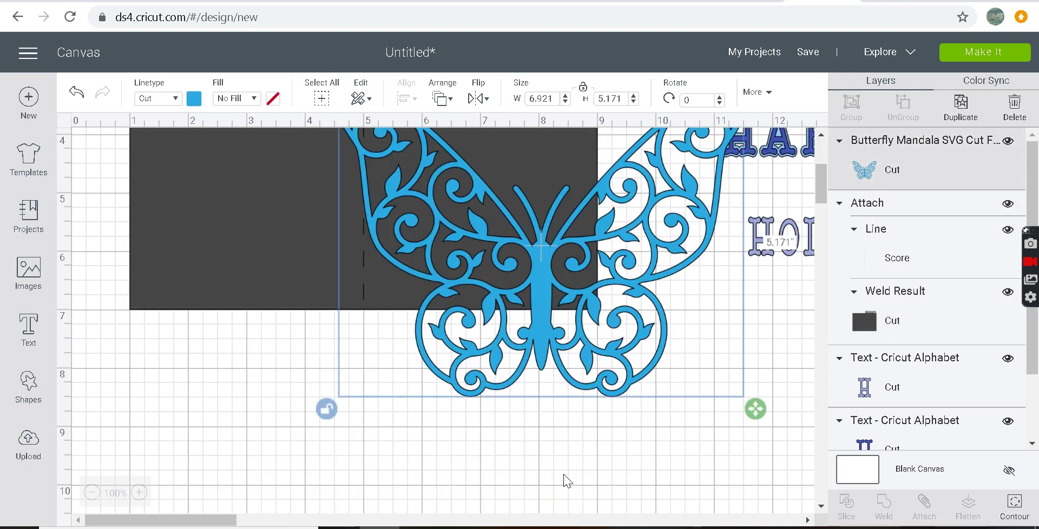
scroll(651, 425, "down", 4)
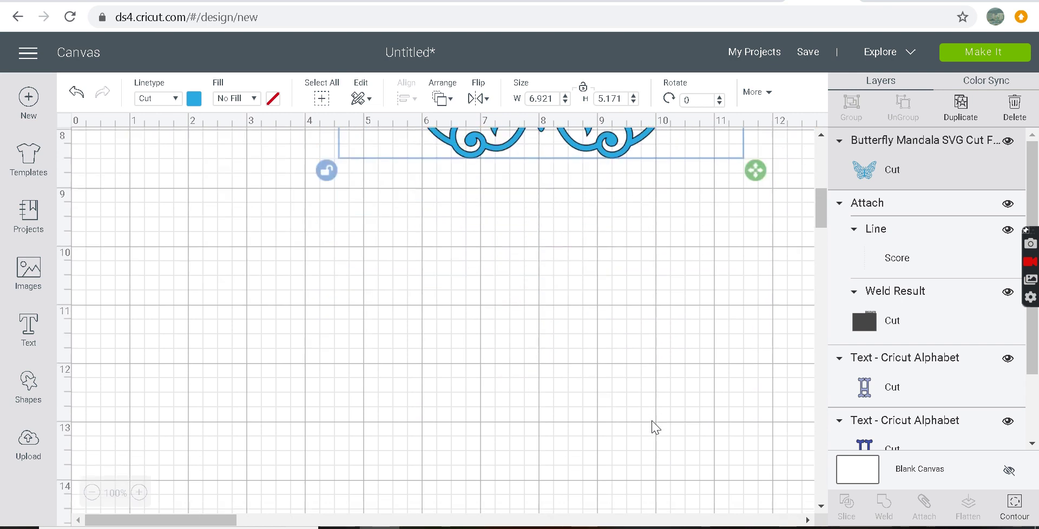
left_click_drag(614, 159, 583, 466)
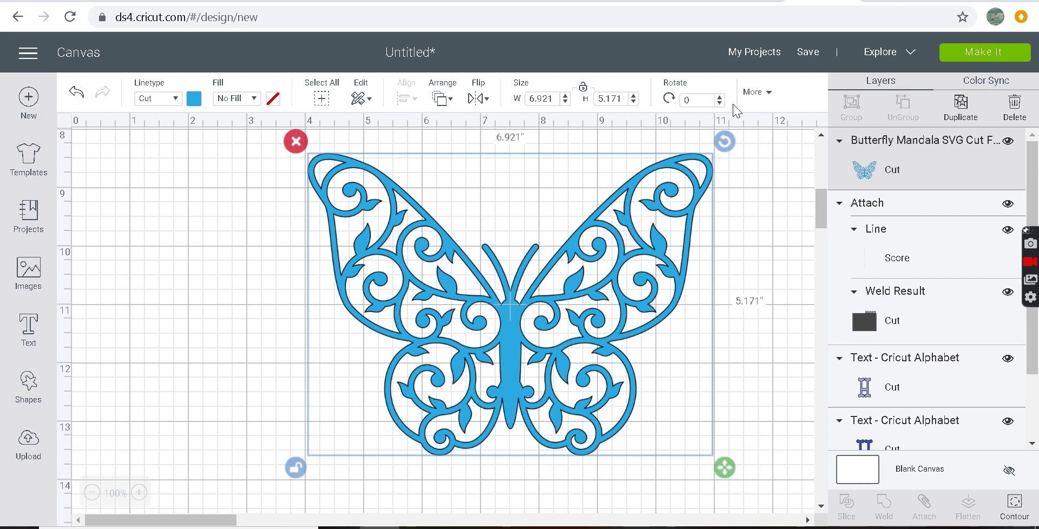
Lock the butterfly's proportions and set its width to 2 inches
left_click(303, 473)
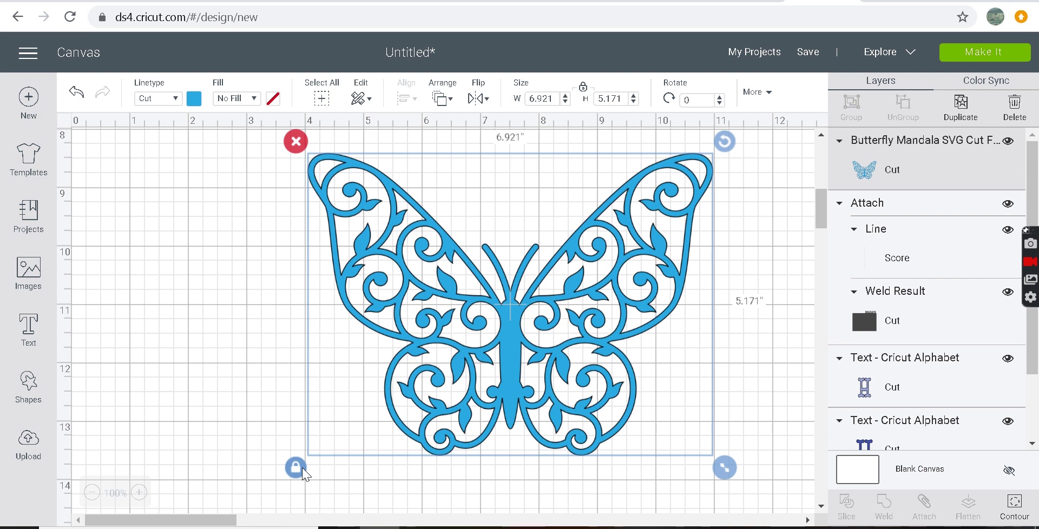
left_click(552, 99)
type("2")
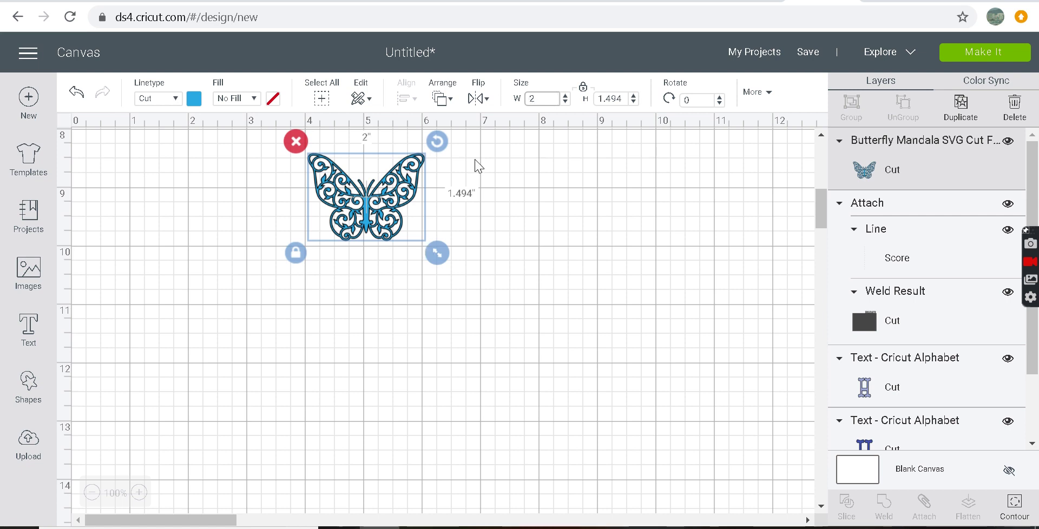
scroll(559, 213, "up", 4)
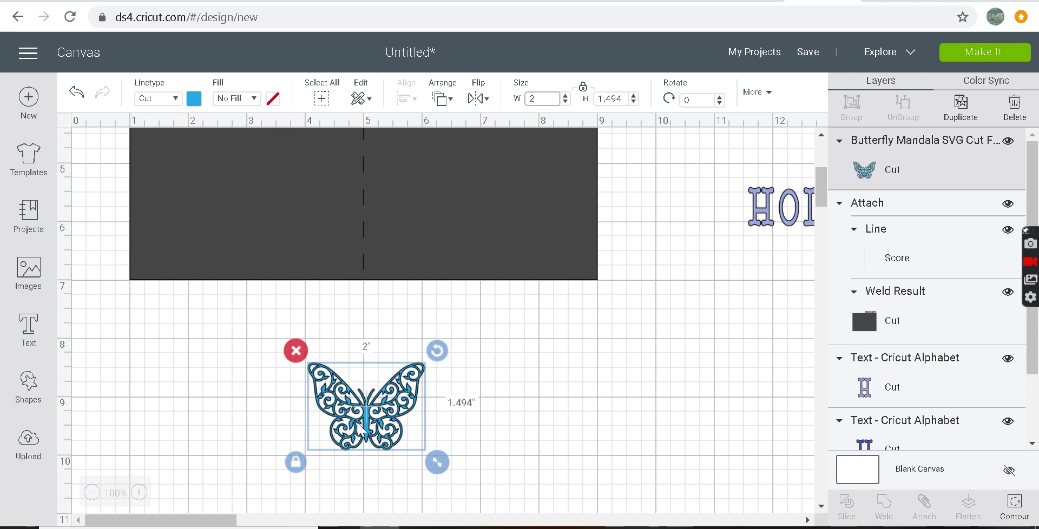